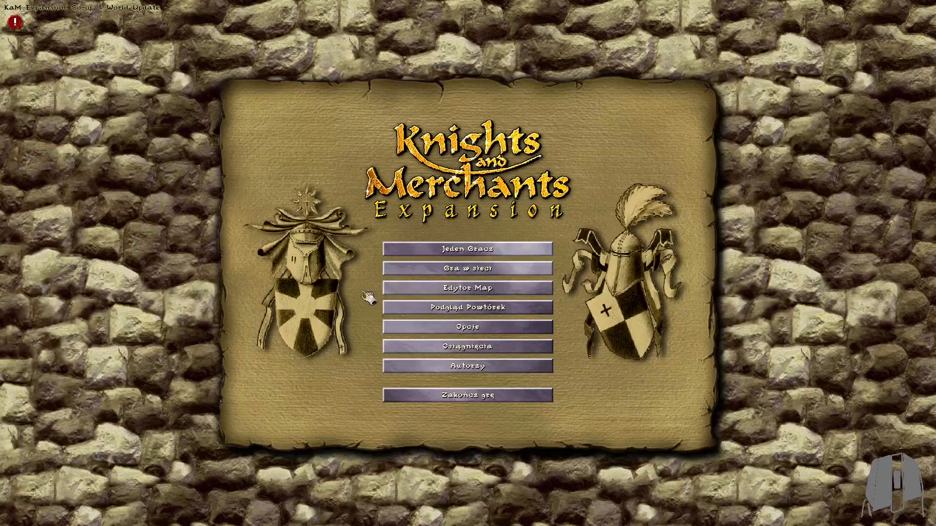
Open the map editor and create a new map 96 wide by 96 high
left_click(485, 290)
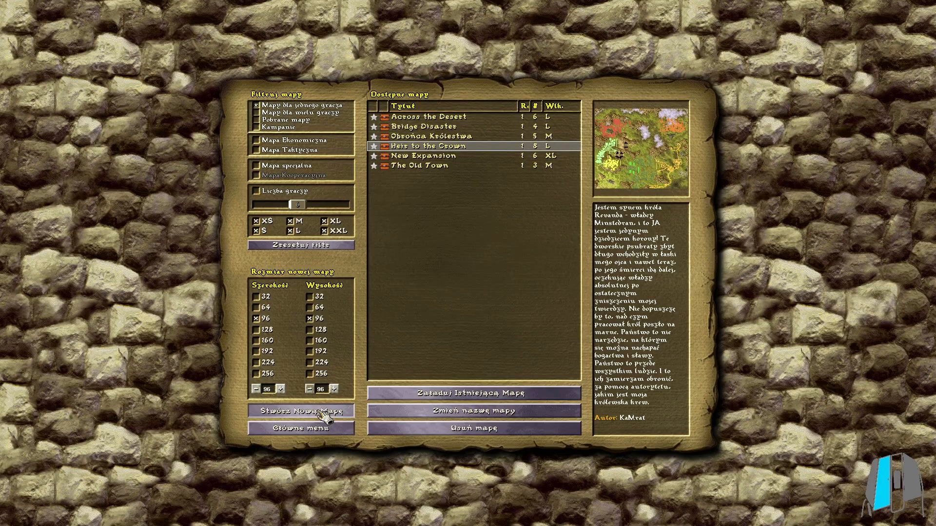
left_click(319, 412)
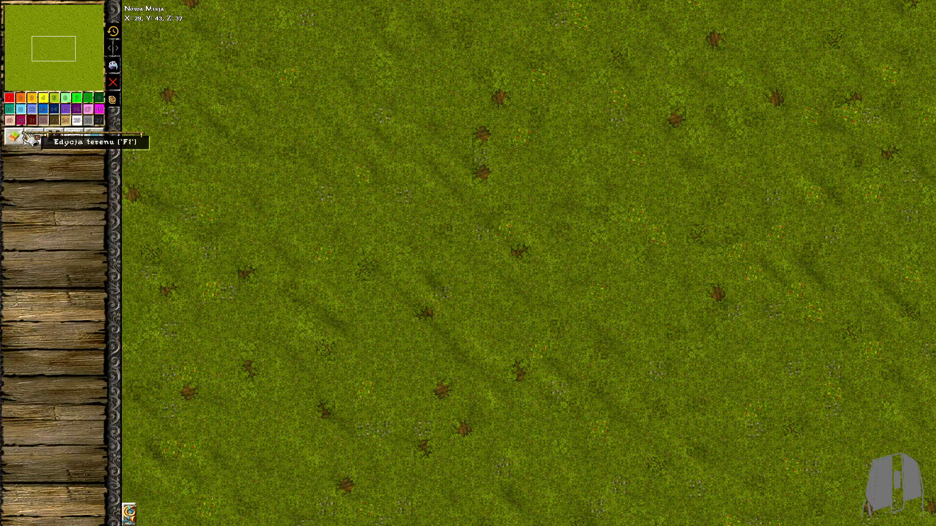
Paint the map's northwest area with the dark soil terrain (Ziemia), using brush size 10
left_click(14, 136)
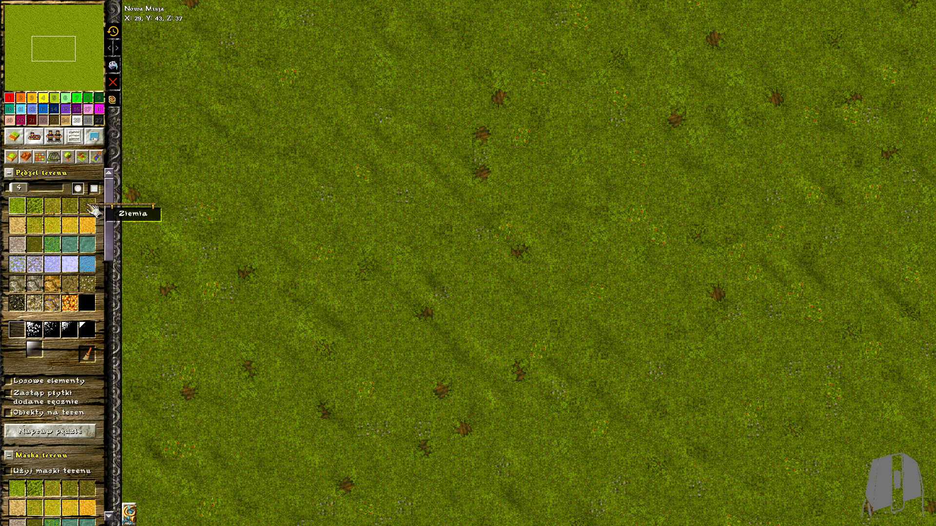
scroll(426, 201, "down", 5)
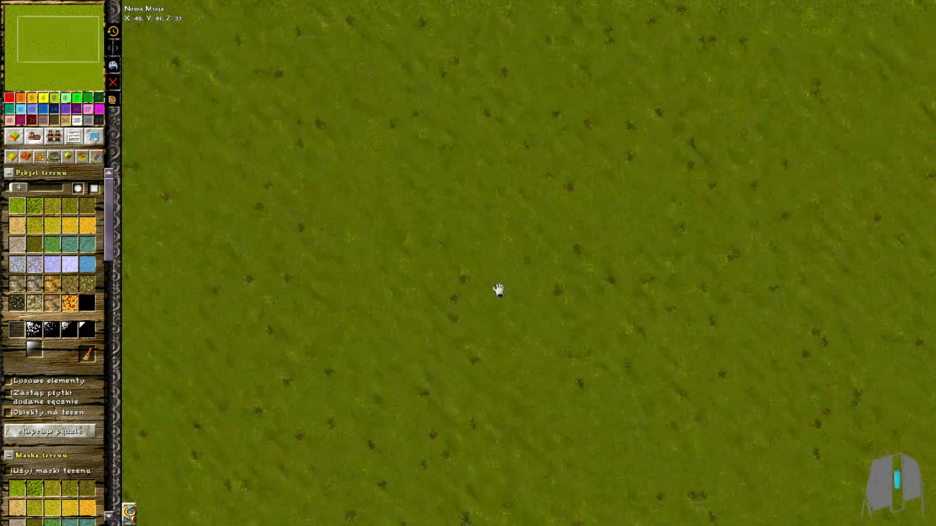
scroll(586, 232, "up", 5)
left_click(84, 209)
middle_click_drag(229, 161, 350, 249)
left_click(27, 187)
left_click(463, 73)
mouse_move(469, 78)
left_mouse_down()
mouse_move(171, 268)
mouse_move(633, 242)
mouse_move(520, 65)
mouse_move(385, 178)
mouse_move(281, 171)
mouse_move(244, 209)
left_mouse_up()
Paint the map's southeast area with the lighter brown earth terrain at brush size 10, leaving a diagonal grass band
left_click(68, 209)
middle_click_drag(618, 350, 312, 48)
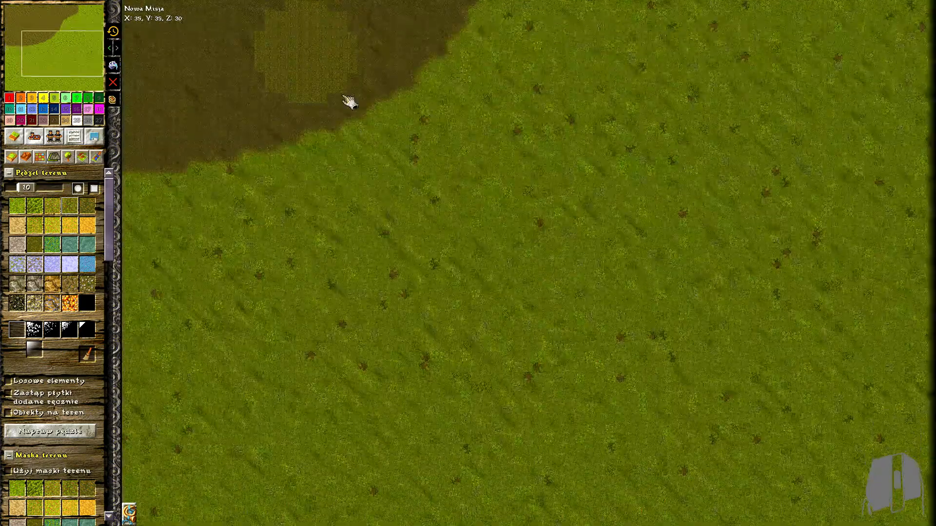
middle_click_drag(731, 342, 702, 246)
middle_click_drag(873, 409, 907, 256)
mouse_move(924, 273)
left_mouse_down()
mouse_move(821, 515)
mouse_move(419, 450)
mouse_move(835, 70)
mouse_move(800, 437)
mouse_move(836, 419)
left_mouse_up()
middle_click_drag(246, 138, 349, 188)
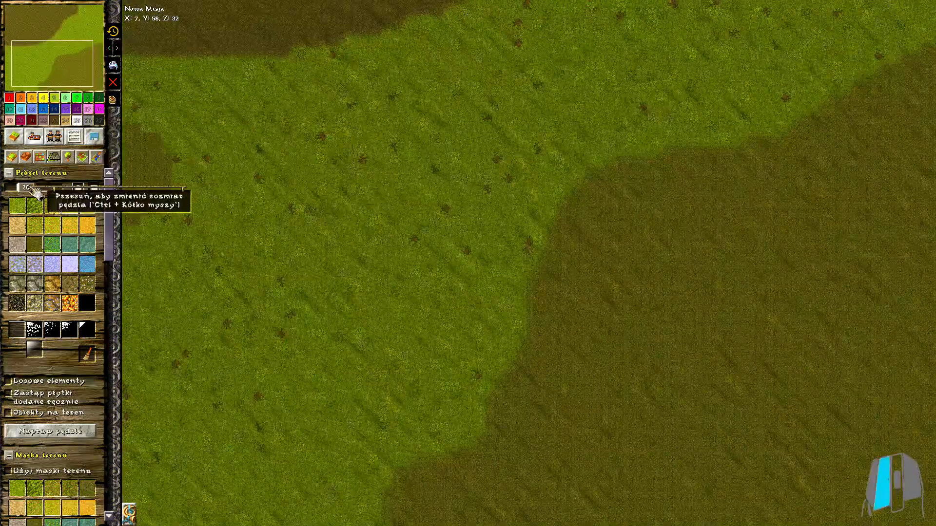
Paint a yellowish-brown terrain strip along the map's southwest edge with brush size 4
left_click_drag(30, 188, 11, 189)
middle_click_drag(610, 268, 560, 343)
scroll(560, 342, "down", 2)
left_click_drag(14, 188, 20, 188)
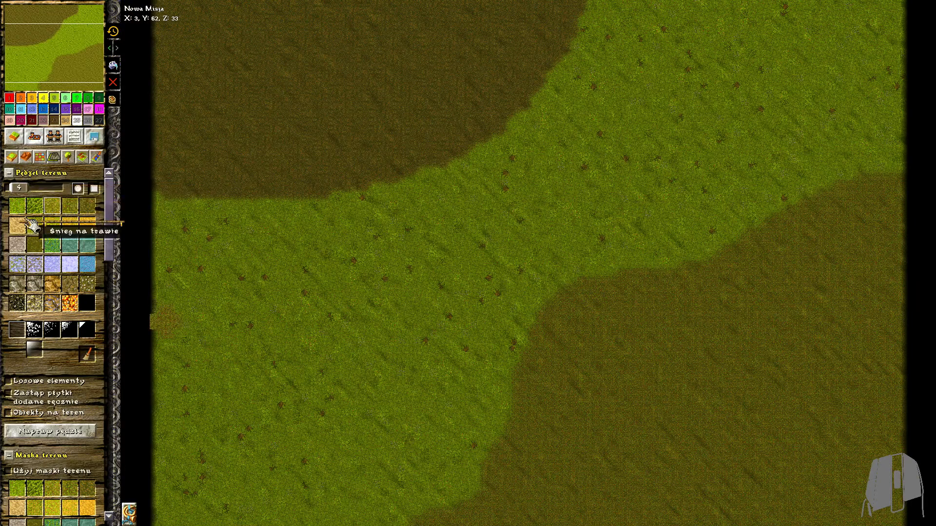
scroll(214, 351, "up", 3)
middle_click_drag(210, 389, 191, 246)
mouse_move(191, 247)
left_mouse_down()
mouse_move(156, 252)
mouse_move(261, 246)
mouse_move(239, 231)
left_mouse_up()
mouse_move(190, 199)
left_mouse_down()
mouse_move(153, 166)
mouse_move(165, 351)
mouse_move(197, 486)
left_mouse_up()
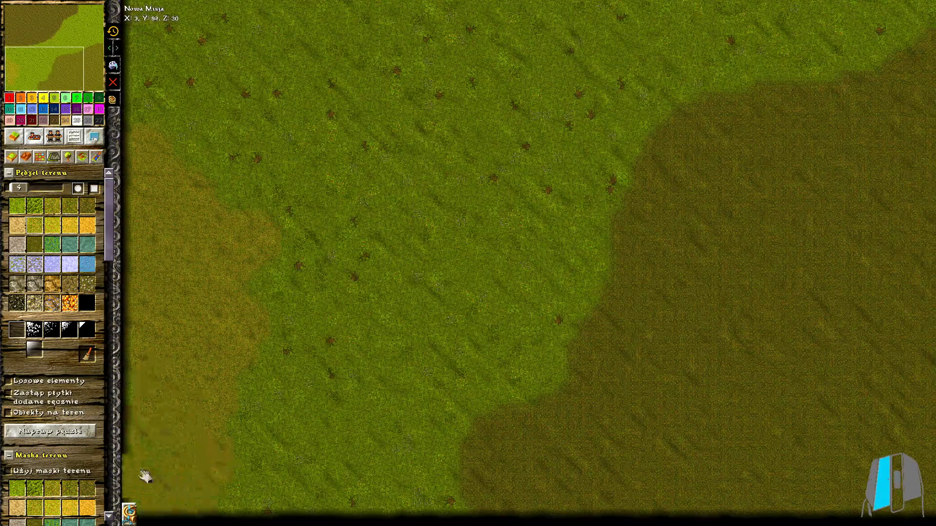
left_click_drag(140, 472, 139, 474)
Roughen the western and middle border of the northwest dark soil area into the grass, using the smallest brush
scroll(464, 217, "down", 2)
middle_click_drag(464, 217, 420, 334)
left_click(34, 211)
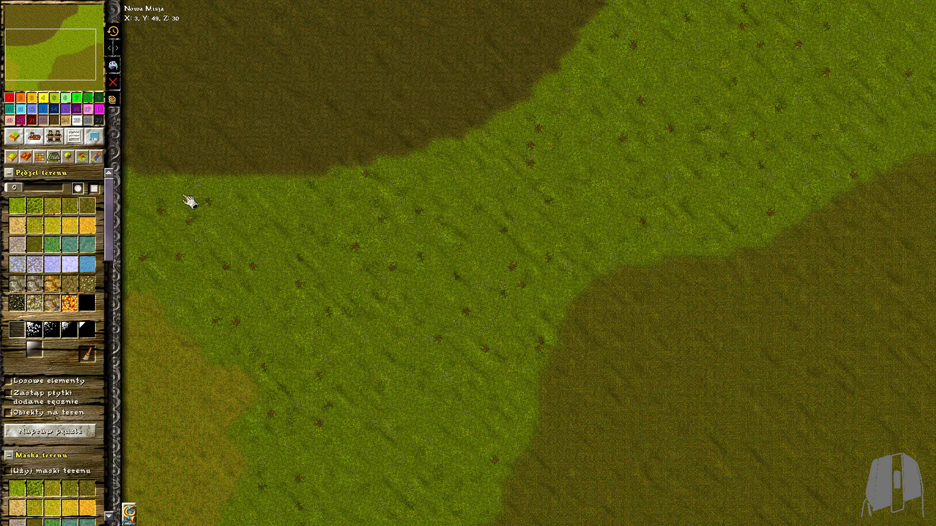
scroll(190, 203, "up", 3)
mouse_move(151, 163)
left_mouse_down()
mouse_move(218, 219)
mouse_move(226, 241)
mouse_move(367, 203)
mouse_move(346, 261)
mouse_move(317, 234)
mouse_move(448, 166)
left_mouse_up()
middle_click_drag(707, 168, 392, 274)
mouse_move(393, 277)
left_mouse_down()
mouse_move(370, 288)
mouse_move(439, 349)
mouse_move(614, 291)
mouse_move(491, 316)
mouse_move(531, 246)
left_mouse_up()
mouse_move(654, 288)
middle_mouse_down()
mouse_move(518, 370)
mouse_move(468, 412)
middle_mouse_up()
mouse_move(531, 351)
left_mouse_down()
mouse_move(637, 305)
mouse_move(583, 288)
left_mouse_up()
middle_click_drag(555, 274, 384, 389)
scroll(383, 389, "up", 1)
mouse_move(384, 389)
left_mouse_down()
mouse_move(598, 287)
mouse_move(679, 211)
mouse_move(610, 259)
mouse_move(537, 268)
left_mouse_up()
middle_click_drag(537, 268, 225, 354)
mouse_move(414, 288)
left_mouse_down()
mouse_move(433, 319)
mouse_move(396, 369)
left_mouse_up()
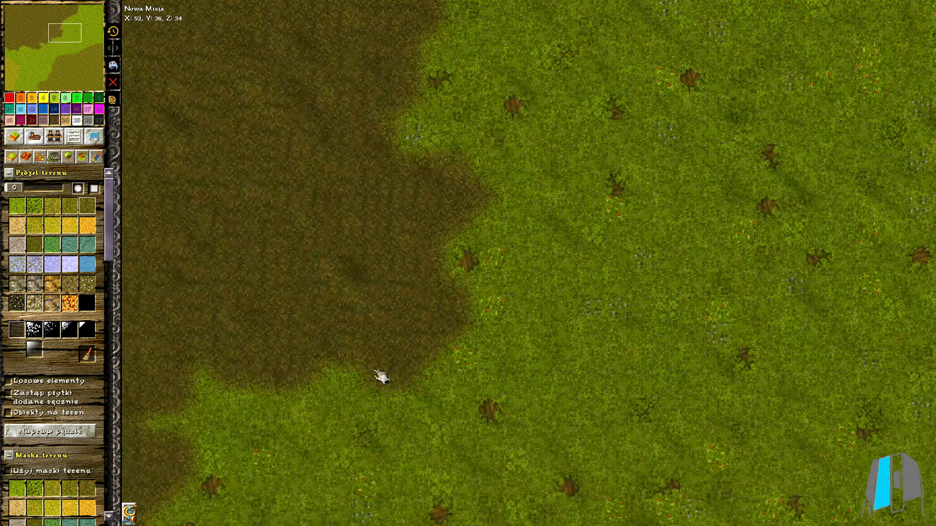
Continue the irregular dark soil border northeast along the grass band up to the map's northern edge
middle_click_drag(362, 124, 381, 227)
left_click_drag(380, 227, 468, 146)
middle_click_drag(470, 144, 432, 253)
left_click_drag(431, 253, 452, 214)
middle_click_drag(458, 220, 341, 265)
mouse_move(341, 265)
left_mouse_down()
mouse_move(493, 223)
mouse_move(545, 238)
mouse_move(578, 196)
left_mouse_up()
middle_click_drag(647, 162, 618, 234)
left_click_drag(618, 234, 565, 286)
left_click_drag(523, 205, 548, 168)
middle_click_drag(658, 102, 559, 249)
mouse_move(559, 248)
left_mouse_down()
mouse_move(613, 271)
mouse_move(588, 129)
left_mouse_up()
middle_click_drag(587, 129, 588, 142)
mouse_move(589, 142)
left_mouse_down()
mouse_move(726, 39)
mouse_move(599, 102)
mouse_move(741, 52)
mouse_move(775, 29)
left_mouse_up()
middle_click_drag(777, 27, 698, 3)
left_click_drag(684, 41, 716, 28)
Break up the western border of the southeast area with small strokes of the lighter brown earth terrain
scroll(717, 27, "down", 5)
mouse_move(439, 370)
middle_mouse_down()
mouse_move(500, 192)
mouse_move(230, 178)
middle_mouse_up()
left_click(74, 204)
scroll(205, 351, "up", 2)
middle_click_drag(205, 370, 345, 263)
left_click(374, 497)
mouse_move(390, 508)
left_mouse_down()
mouse_move(330, 382)
mouse_move(457, 263)
mouse_move(506, 242)
mouse_move(519, 214)
left_mouse_up()
middle_click_drag(580, 237, 517, 380)
mouse_move(522, 386)
left_mouse_down()
mouse_move(475, 289)
mouse_move(526, 227)
left_mouse_up()
middle_click_drag(551, 227, 521, 342)
left_click_drag(518, 312, 541, 249)
middle_click_drag(569, 203, 551, 292)
left_click_drag(551, 293, 568, 220)
middle_click_drag(616, 205, 553, 306)
left_click_drag(515, 234, 460, 356)
middle_click_drag(581, 169, 504, 246)
left_click_drag(504, 246, 468, 246)
middle_click_drag(552, 239, 466, 335)
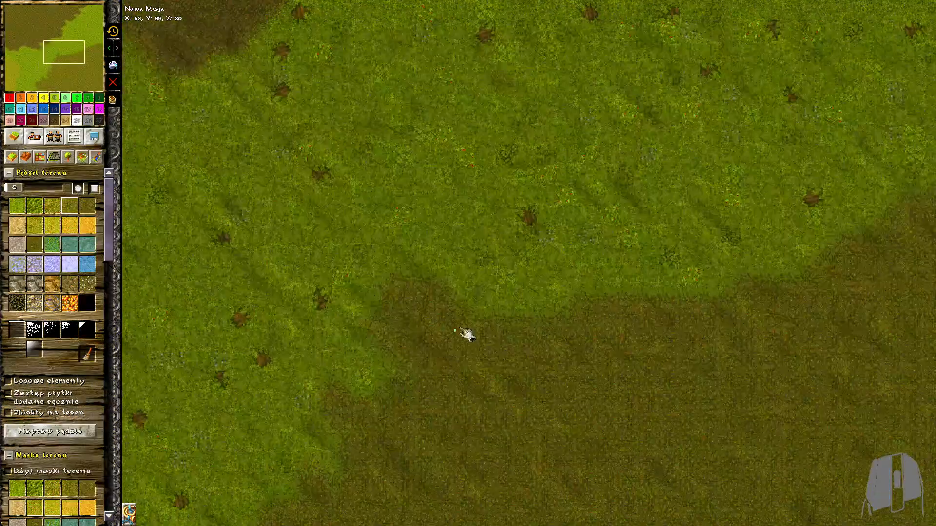
Extend the irregular lighter earth border toward the map's eastern edge and touch it up with grass
left_click_drag(603, 270, 622, 253)
middle_click_drag(623, 253, 600, 255)
mouse_move(603, 266)
left_mouse_down()
mouse_move(610, 282)
mouse_move(621, 251)
left_mouse_up()
middle_click_drag(624, 254, 485, 257)
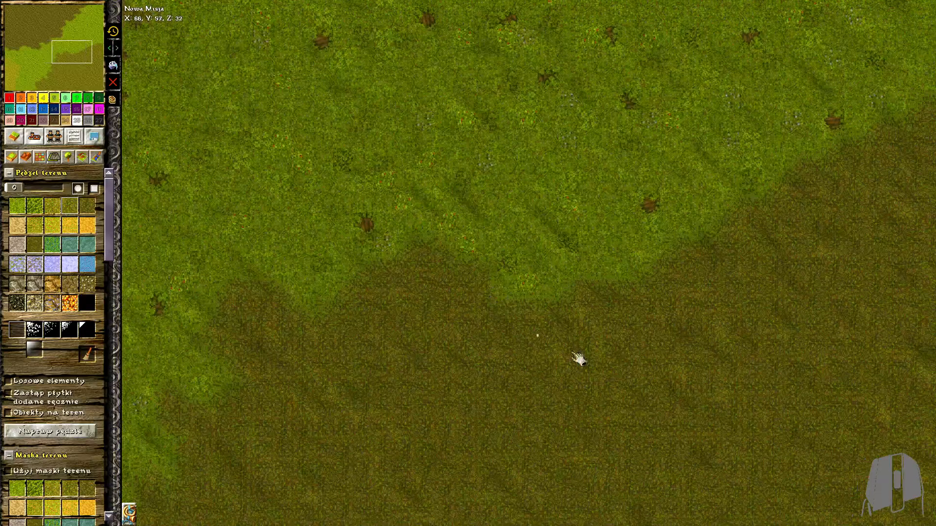
mouse_move(508, 316)
left_mouse_down()
mouse_move(688, 277)
mouse_move(612, 238)
mouse_move(601, 262)
left_mouse_up()
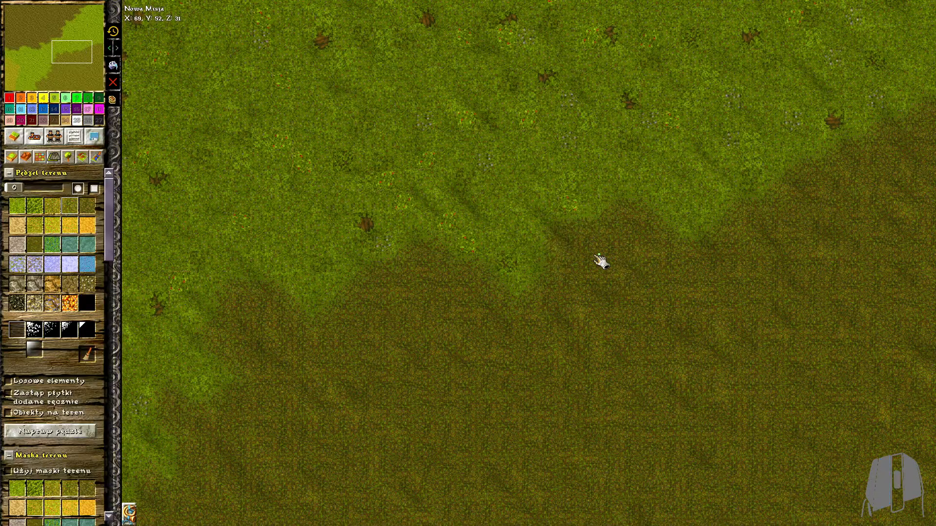
middle_click_drag(594, 273, 512, 321)
mouse_move(737, 209)
left_mouse_down()
mouse_move(653, 234)
mouse_move(777, 198)
mouse_move(638, 269)
left_mouse_up()
right_click_drag(638, 269, 697, 239)
mouse_move(702, 237)
left_mouse_down()
mouse_move(732, 217)
mouse_move(772, 211)
mouse_move(768, 133)
mouse_move(851, 211)
mouse_move(892, 191)
left_mouse_up()
left_click(17, 206)
mouse_move(667, 170)
left_mouse_down()
mouse_move(666, 203)
mouse_move(780, 168)
mouse_move(759, 152)
mouse_move(671, 253)
left_mouse_up()
Widen and roughen the yellowish-brown terrain along the map's southwest edge using the smallest brush
scroll(660, 275, "down", 5)
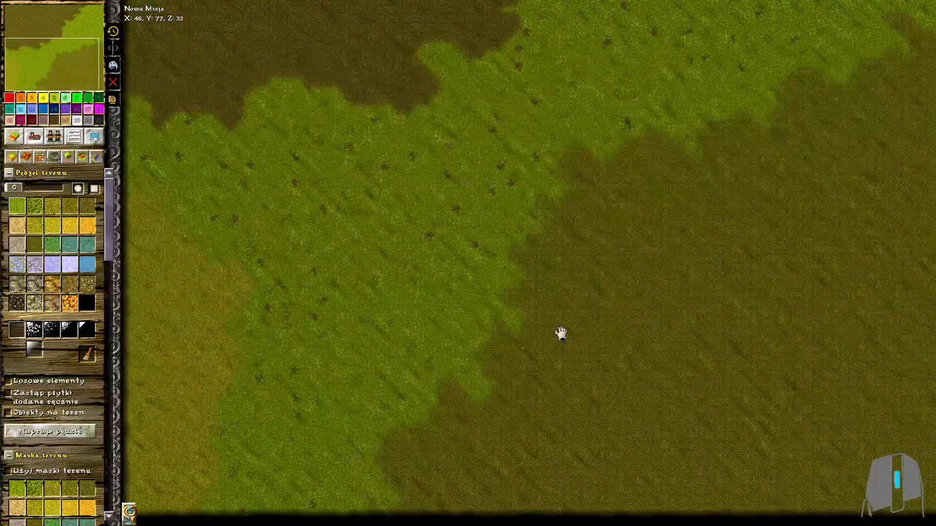
scroll(178, 212, "up", 5)
left_click(52, 227)
mouse_move(163, 181)
left_mouse_down()
mouse_move(167, 147)
mouse_move(141, 263)
left_mouse_up()
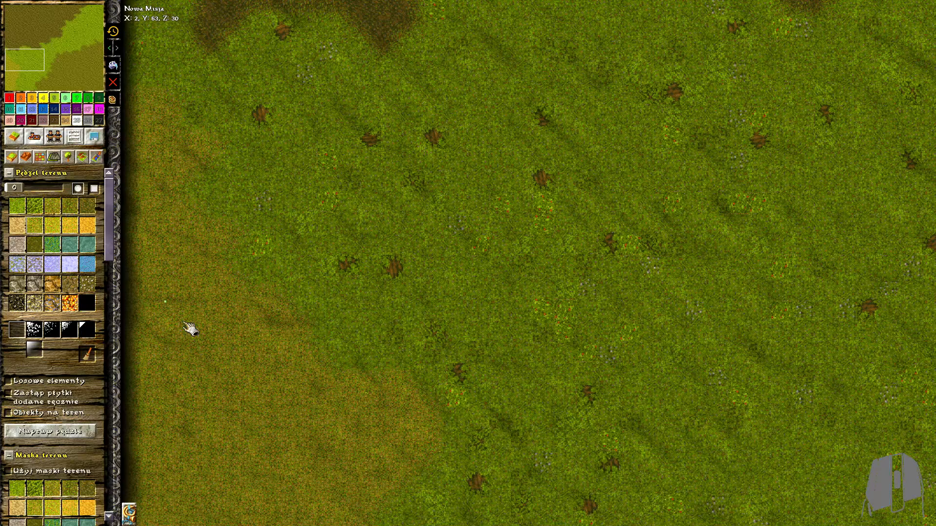
middle_click_drag(341, 326, 346, 215)
left_click_drag(346, 215, 387, 270)
middle_click_drag(354, 393, 338, 244)
scroll(337, 243, "up", 1)
mouse_move(337, 244)
left_mouse_down()
mouse_move(422, 391)
mouse_move(347, 425)
left_mouse_up()
middle_click_drag(424, 349, 428, 99)
mouse_move(321, 295)
left_mouse_down()
mouse_move(359, 377)
mouse_move(480, 505)
left_mouse_up()
mouse_move(275, 435)
left_mouse_down()
mouse_move(409, 494)
mouse_move(285, 471)
left_mouse_up()
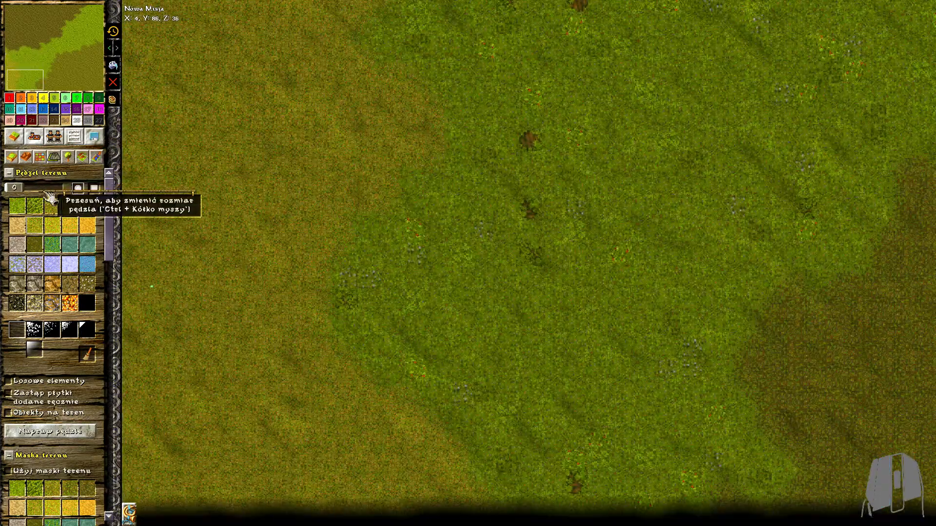
Scatter small dark soil patches in the grass below the western part of the northwest soil area
scroll(374, 281, "down", 5)
scroll(374, 281, "up", 2)
left_click(88, 208)
scroll(272, 288, "up", 3)
left_click_drag(275, 288, 230, 300)
mouse_move(344, 346)
left_mouse_down()
mouse_move(339, 251)
mouse_move(335, 366)
left_mouse_up()
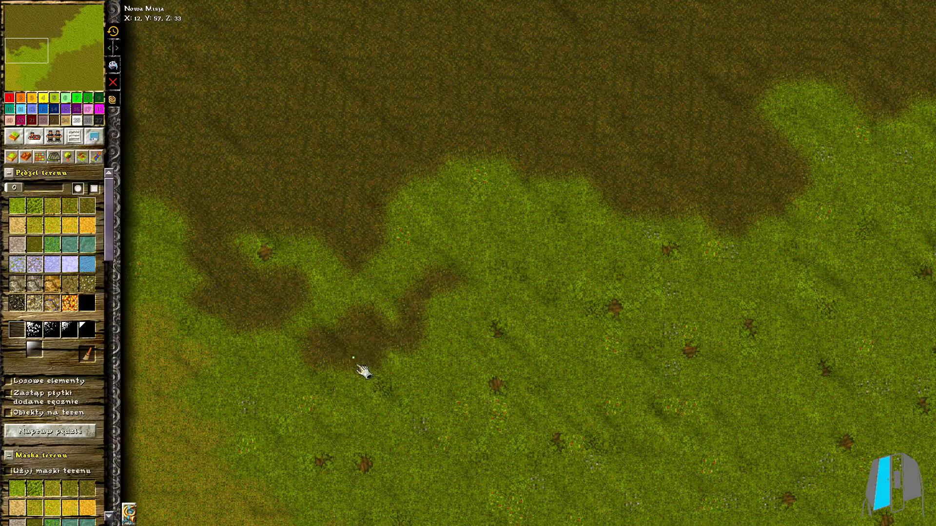
left_click_drag(489, 222, 454, 231)
middle_click_drag(451, 172, 293, 196)
left_click_drag(342, 363, 311, 384)
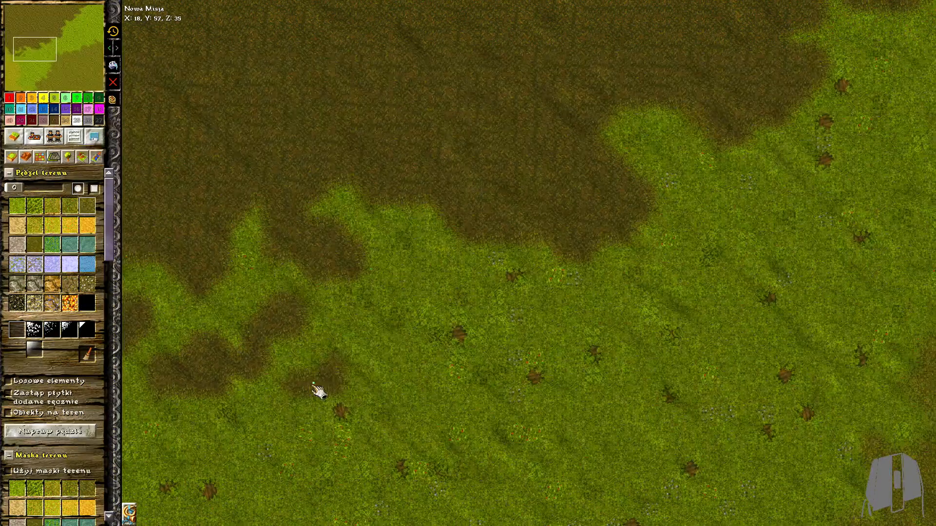
middle_click_drag(311, 384, 404, 308)
left_click(405, 315)
left_click_drag(300, 347, 343, 365)
middle_click_drag(490, 215, 320, 280)
mouse_move(397, 221)
left_mouse_down()
mouse_move(358, 307)
mouse_move(319, 288)
left_mouse_up()
left_click_drag(467, 324, 439, 363)
left_click(344, 365)
Add more dark soil patches in the grass along the middle stretch of the northwest soil border
middle_click_drag(439, 316, 261, 298)
left_click_drag(356, 266, 403, 286)
middle_click_drag(402, 288, 378, 326)
left_click_drag(390, 317, 423, 277)
mouse_move(451, 200)
left_mouse_down()
mouse_move(505, 199)
mouse_move(479, 242)
left_mouse_up()
middle_click_drag(479, 244, 411, 336)
mouse_move(460, 249)
left_mouse_down()
mouse_move(501, 268)
mouse_move(548, 255)
left_mouse_up()
middle_click_drag(548, 255, 412, 355)
left_click_drag(436, 254, 520, 312)
middle_click_drag(521, 311, 379, 329)
mouse_move(446, 249)
left_mouse_down()
mouse_move(485, 229)
mouse_move(455, 234)
mouse_move(480, 270)
left_mouse_up()
middle_click_drag(575, 106, 390, 385)
Paint scattered dark soil patches in the grass along the border up to the map's northeast corner
scroll(466, 195, "down", 4)
middle_click_drag(529, 117, 514, 273)
left_click_drag(522, 281, 543, 238)
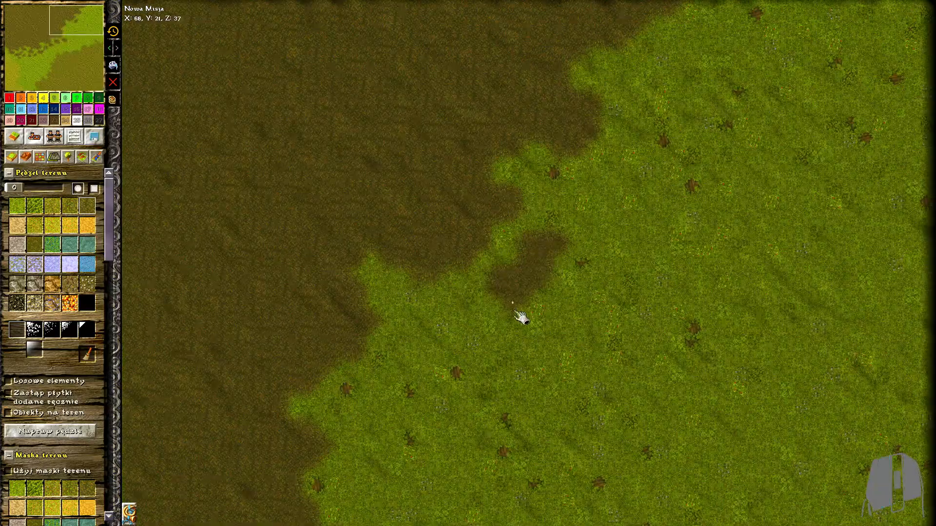
left_click_drag(428, 309, 508, 351)
left_click_drag(558, 320, 560, 321)
middle_click_drag(560, 322, 561, 179)
mouse_move(451, 224)
left_mouse_down()
mouse_move(452, 259)
mouse_move(402, 222)
left_mouse_up()
middle_click_drag(590, 163, 586, 293)
mouse_move(606, 165)
left_mouse_down()
mouse_move(584, 181)
mouse_move(616, 191)
left_mouse_up()
scroll(609, 207, "up", 3)
middle_click_drag(617, 178, 507, 288)
mouse_move(529, 199)
left_mouse_down()
mouse_move(554, 207)
mouse_move(561, 245)
left_mouse_up()
mouse_move(689, 72)
left_mouse_down()
mouse_move(669, 119)
mouse_move(770, 48)
left_mouse_up()
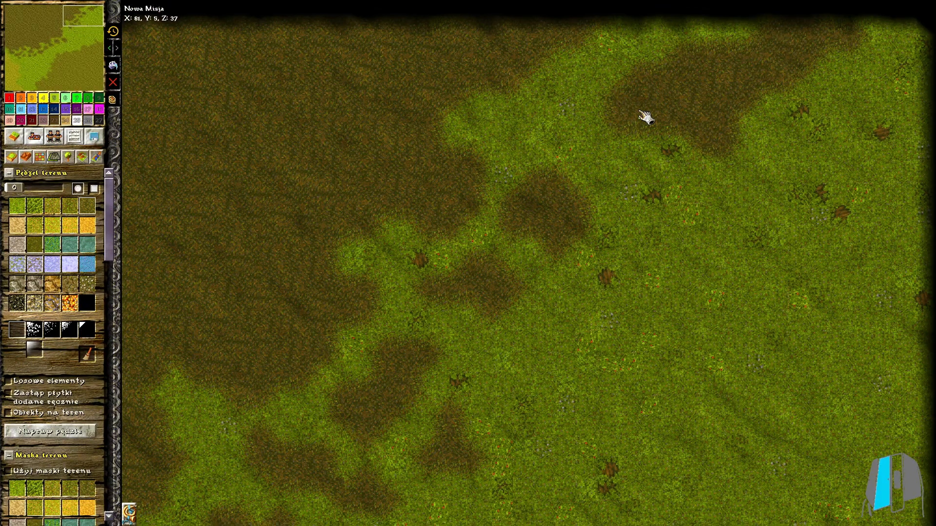
left_click_drag(635, 111, 647, 136)
Scatter small lighter earth patches in the grass beside the southwestern border of the southeast area
scroll(645, 202, "down", 8)
scroll(413, 425, "up", 7)
mouse_move(385, 467)
left_mouse_down()
mouse_move(355, 366)
mouse_move(479, 251)
left_mouse_up()
middle_click_drag(423, 279, 334, 362)
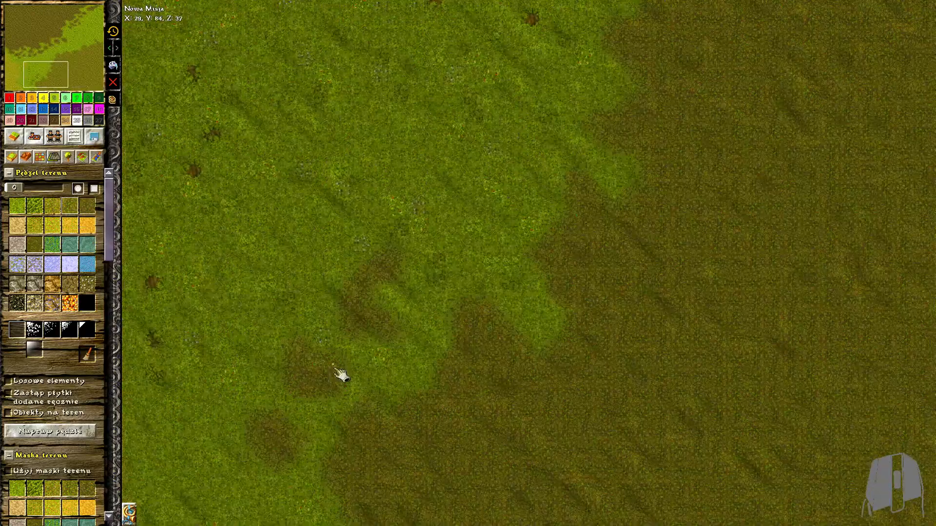
middle_click_drag(493, 220, 454, 280)
left_click_drag(439, 275, 472, 237)
middle_click_drag(509, 165, 470, 253)
left_click_drag(441, 266, 460, 232)
middle_click_drag(488, 173, 435, 291)
Scatter small lighter earth patches in the grass along the western border of the southeast area
mouse_move(435, 283)
left_mouse_down()
mouse_move(410, 246)
mouse_move(376, 256)
left_mouse_up()
left_click_drag(429, 128, 446, 175)
middle_click_drag(468, 147, 436, 220)
left_click_drag(441, 220, 498, 139)
left_click_drag(545, 97, 468, 151)
middle_click_drag(628, 59, 413, 223)
left_click_drag(413, 219, 371, 291)
left_click_drag(454, 215, 499, 252)
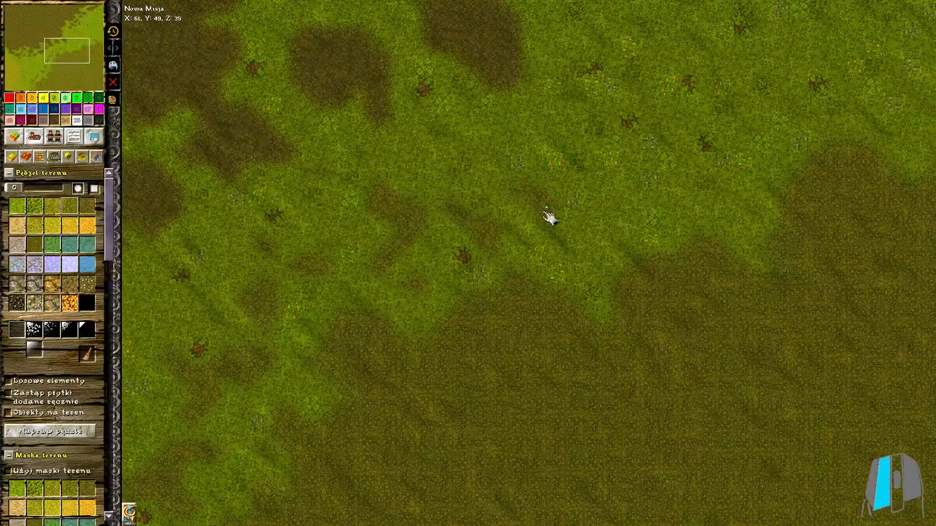
Add more lighter earth patches in the grass along the southeast area's northern border toward the east edge
left_click_drag(528, 191, 573, 269)
middle_click_drag(637, 181, 451, 264)
left_click_drag(394, 343, 426, 358)
left_click_drag(506, 219, 501, 287)
left_click_drag(529, 251, 549, 278)
middle_click_drag(475, 181, 412, 241)
left_click_drag(537, 217, 590, 261)
left_click_drag(635, 214, 622, 263)
left_click_drag(709, 197, 712, 241)
mouse_move(683, 106)
left_mouse_down()
mouse_move(812, 119)
mouse_move(908, 171)
left_mouse_up()
Paint small grass patches into the soil along the southwestern border of the southeast area
scroll(799, 215, "down", 5)
middle_click_drag(575, 302, 480, 122)
middle_click_drag(405, 419, 387, 300)
scroll(293, 434, "up", 4)
left_click_drag(360, 383, 373, 493)
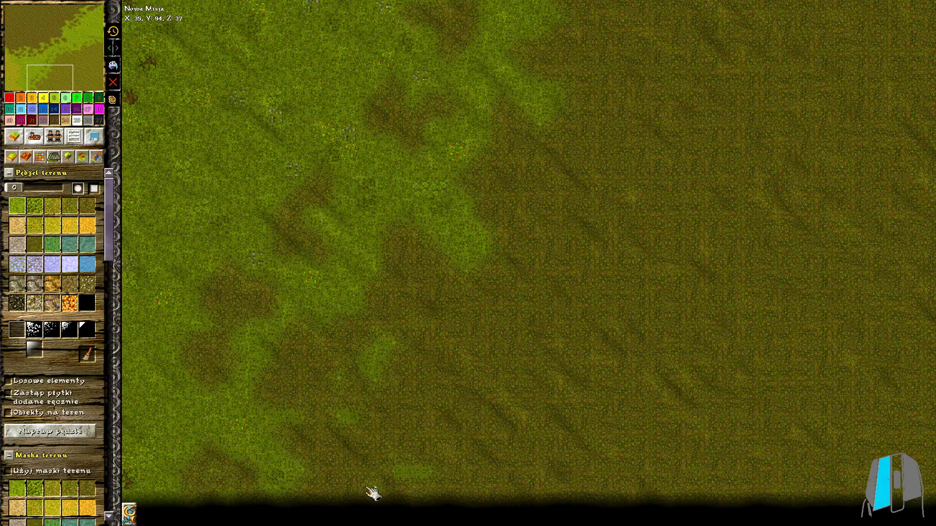
left_click_drag(403, 324, 392, 341)
middle_click_drag(391, 341, 294, 349)
left_click_drag(336, 421, 358, 461)
mouse_move(480, 388)
left_mouse_down()
mouse_move(536, 268)
mouse_move(532, 398)
left_mouse_up()
left_click_drag(423, 316, 444, 356)
mouse_move(429, 478)
left_mouse_down()
mouse_move(450, 511)
mouse_move(433, 475)
left_mouse_up()
Paint grass patches in the northern part of the southeast soil area, including one elongated patch
middle_click_drag(612, 91, 520, 180)
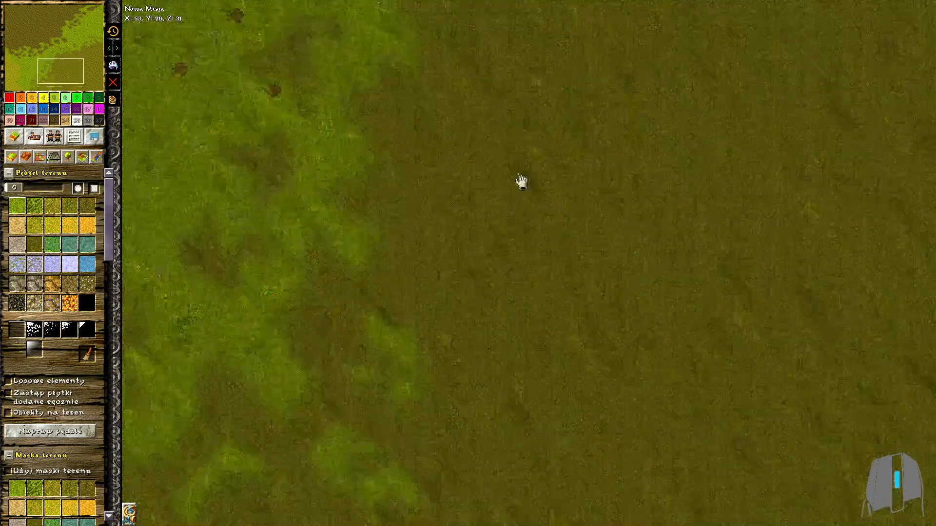
left_click_drag(451, 187, 427, 234)
left_click(464, 110)
scroll(624, 168, "down", 5)
scroll(630, 175, "up", 3)
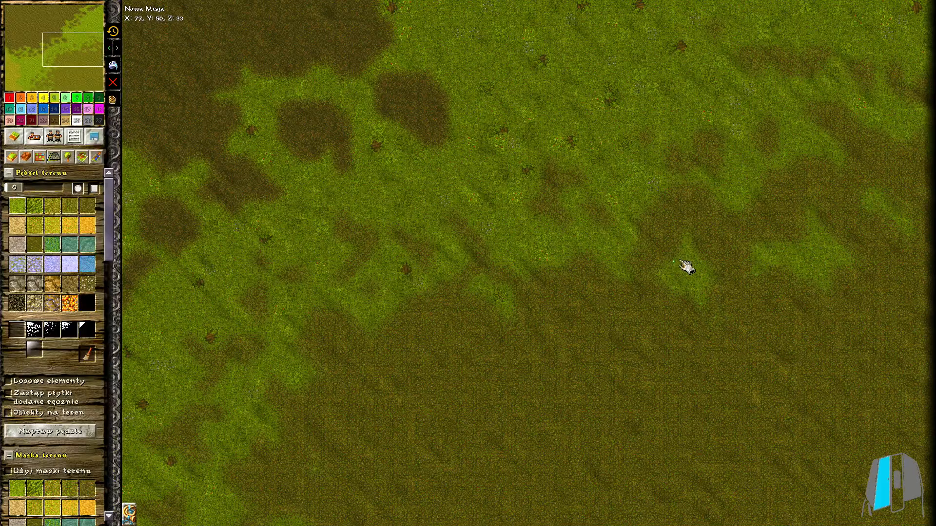
middle_click_drag(856, 381, 604, 288)
left_click_drag(585, 222, 671, 254)
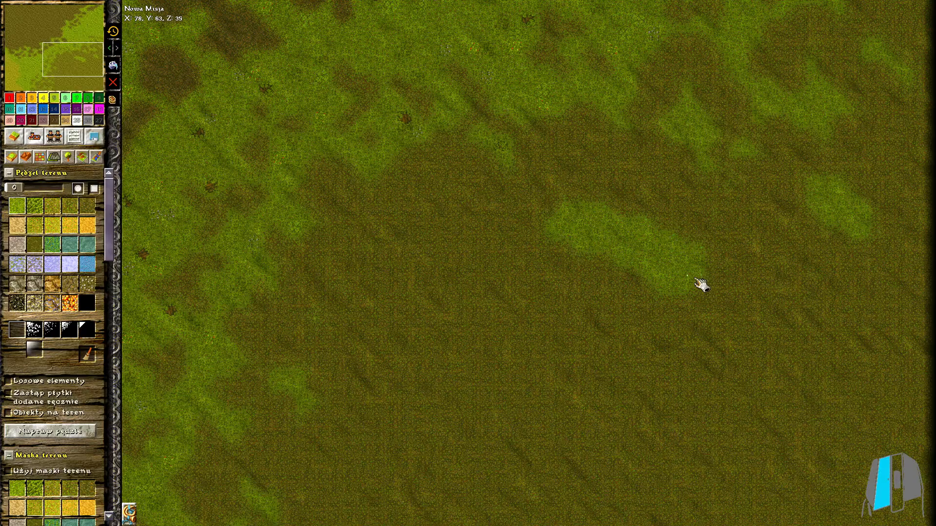
scroll(521, 247, "down", 3)
scroll(439, 241, "up", 2)
Scatter yellowish-brown patches through the grass between the southwest area and the southeast soil
left_click(35, 224)
scroll(386, 267, "up", 2)
mouse_move(541, 207)
left_mouse_down()
mouse_move(548, 245)
mouse_move(498, 179)
left_mouse_up()
middle_click_drag(507, 381, 520, 264)
mouse_move(519, 264)
left_mouse_down()
mouse_move(379, 318)
mouse_move(555, 295)
left_mouse_up()
middle_click_drag(481, 507, 511, 330)
mouse_move(511, 331)
left_mouse_down()
mouse_move(385, 367)
mouse_move(511, 353)
mouse_move(475, 408)
left_mouse_up()
middle_click_drag(492, 376, 470, 297)
mouse_move(498, 433)
left_mouse_down()
mouse_move(454, 467)
mouse_move(551, 455)
left_mouse_up()
middle_click_drag(544, 273, 535, 362)
left_click_drag(497, 267, 563, 244)
middle_click_drag(662, 157, 592, 335)
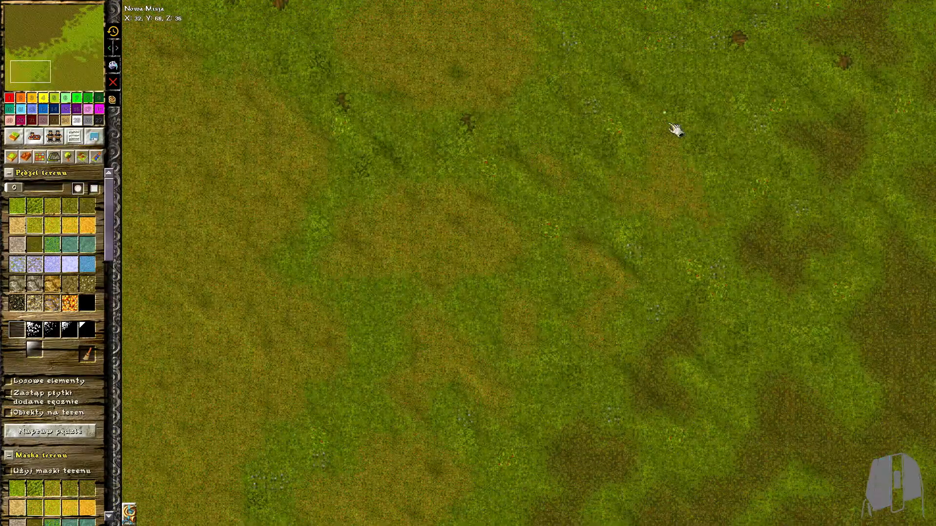
middle_click_drag(693, 170, 546, 243)
middle_click_drag(571, 93, 451, 323)
Paint lighter earth over a grass bump on the middle stretch of the northwest soil border
scroll(633, 244, "down", 10)
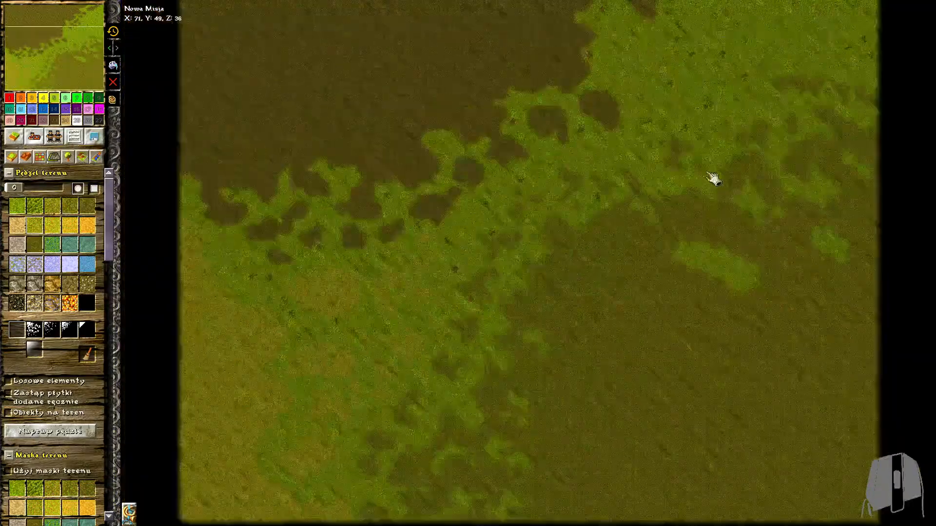
middle_click_drag(616, 300, 565, 190)
scroll(76, 204, "up", 6)
left_click_drag(21, 188, 14, 196)
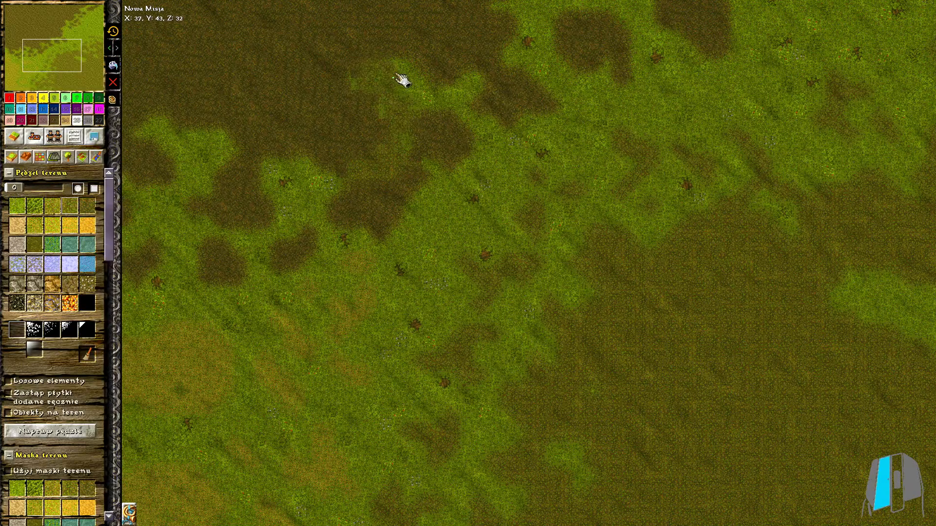
left_click(388, 112)
left_click(17, 206)
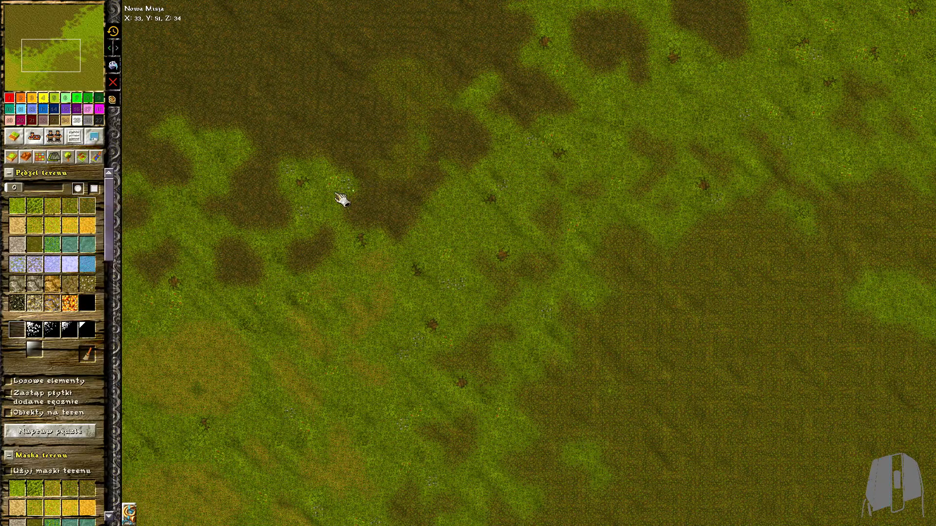
scroll(405, 161, "up", 2)
Paint lighter earth over the grass around the dark patches near the map's centre
mouse_move(493, 183)
left_mouse_down()
mouse_move(428, 224)
mouse_move(480, 236)
mouse_move(558, 297)
mouse_move(501, 403)
mouse_move(515, 482)
left_mouse_up()
middle_click_drag(526, 189, 440, 240)
mouse_move(441, 241)
left_mouse_down()
mouse_move(494, 131)
mouse_move(472, 90)
left_mouse_up()
middle_click_drag(472, 90, 463, 228)
left_click_drag(469, 233, 443, 226)
mouse_move(454, 136)
left_mouse_down()
mouse_move(564, 144)
mouse_move(493, 179)
mouse_move(536, 266)
mouse_move(600, 276)
mouse_move(613, 176)
mouse_move(580, 176)
left_mouse_up()
middle_click_drag(580, 176, 328, 317)
mouse_move(328, 318)
left_mouse_down()
mouse_move(355, 260)
mouse_move(440, 317)
mouse_move(361, 367)
mouse_move(353, 359)
left_mouse_up()
middle_click_drag(353, 359, 462, 291)
left_click_drag(456, 286, 566, 310)
Break up the central grass band with earth patches linking the northwest and southeast soil areas
scroll(566, 310, "up", 1)
middle_click_drag(566, 310, 531, 165)
mouse_move(561, 183)
left_mouse_down()
mouse_move(619, 212)
mouse_move(658, 215)
left_mouse_up()
mouse_move(583, 239)
left_mouse_down()
mouse_move(367, 158)
mouse_move(400, 221)
left_mouse_up()
middle_click_drag(400, 222, 534, 148)
left_click_drag(462, 190, 335, 131)
left_click_drag(493, 253, 390, 266)
scroll(390, 266, "down", 5)
mouse_move(393, 264)
middle_mouse_down()
mouse_move(523, 167)
mouse_move(542, 217)
mouse_move(422, 158)
middle_mouse_up()
scroll(404, 313, "up", 5)
mouse_move(418, 302)
left_mouse_down()
mouse_move(429, 295)
mouse_move(415, 322)
left_mouse_up()
Scatter lighter earth patches among the yellowish patches in the southwestern grass
left_click(70, 205)
middle_click_drag(442, 395, 537, 259)
scroll(537, 258, "up", 1)
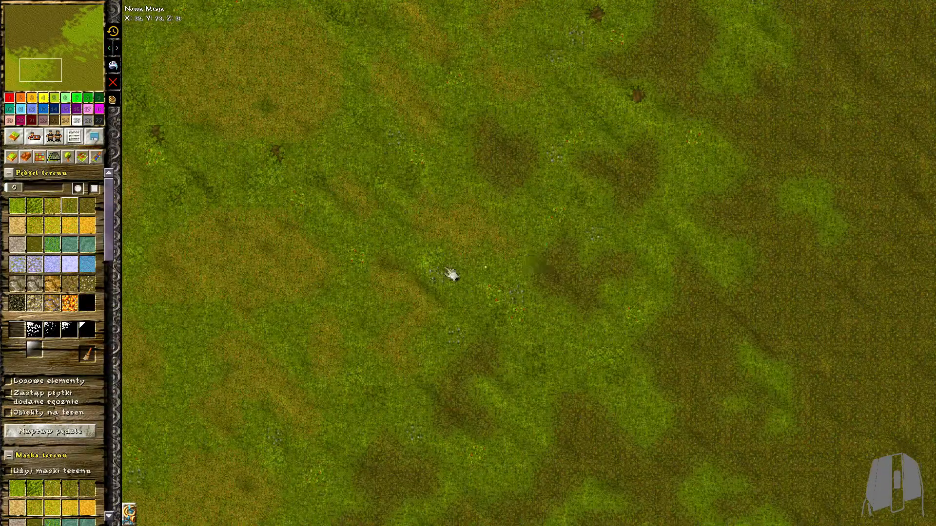
middle_click_drag(368, 284, 501, 361)
left_click_drag(336, 242, 407, 241)
middle_click_drag(384, 284, 474, 388)
Blend the western stretch of the northwest soil border into the grass with lighter earth patches
mouse_move(271, 187)
left_mouse_down()
mouse_move(330, 217)
mouse_move(297, 195)
left_mouse_up()
middle_click_drag(276, 173, 344, 258)
left_click_drag(270, 178, 277, 211)
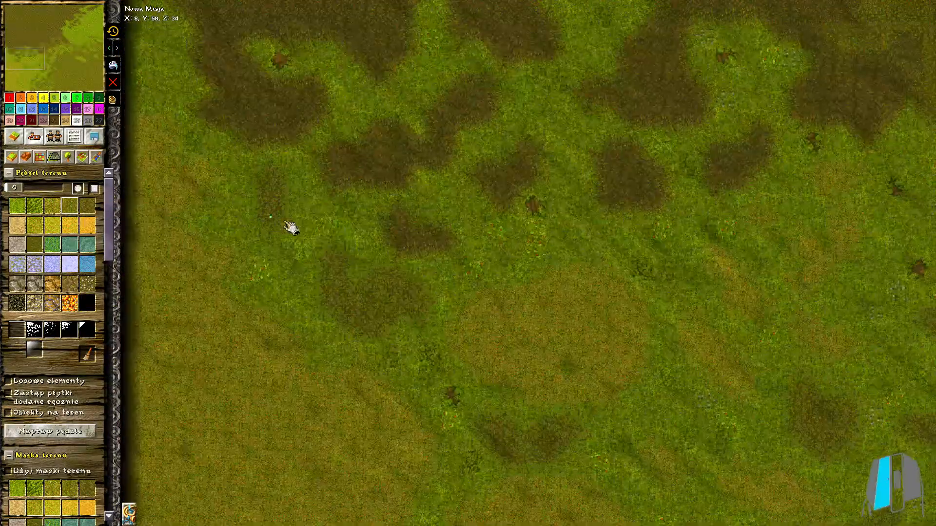
middle_click_drag(347, 80, 432, 211)
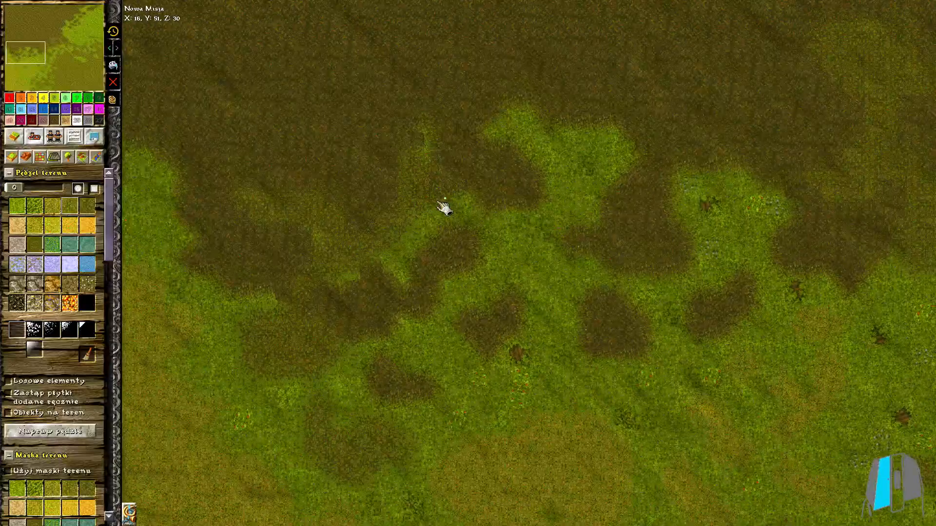
scroll(528, 268, "down", 3)
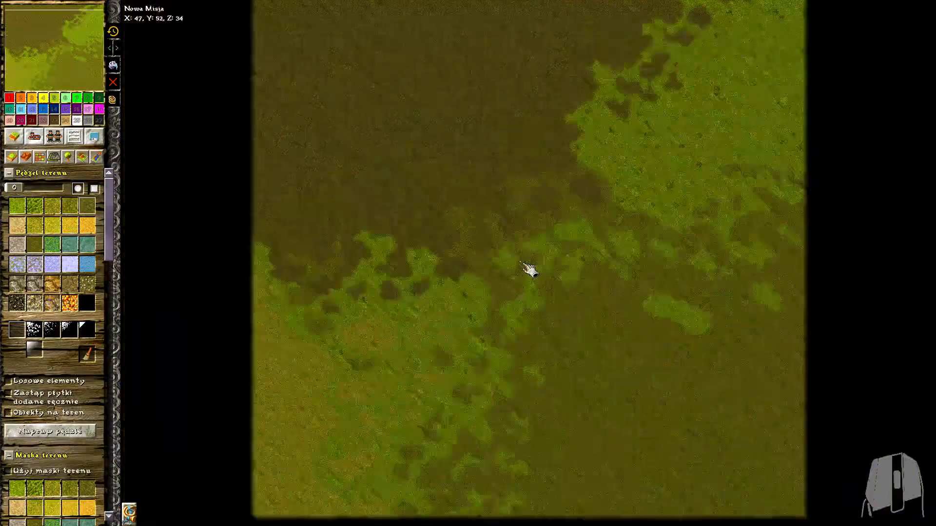
Fill the map's northeast corner with lighter earth, blending it into the dark soil and grass
left_click(65, 207)
scroll(794, 29, "up", 6)
middle_click_drag(794, 29, 560, 243)
mouse_move(834, 77)
left_mouse_down()
mouse_move(763, 181)
mouse_move(880, 37)
mouse_move(893, 123)
mouse_move(840, 242)
mouse_move(918, 245)
left_mouse_up()
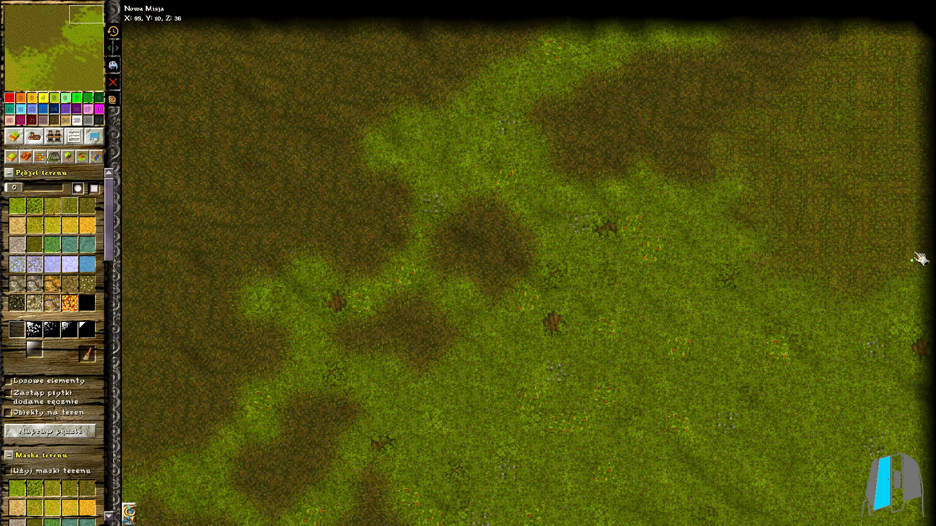
middle_click_drag(801, 267, 842, 75)
left_click_drag(814, 59, 906, 96)
scroll(911, 168, "down", 8)
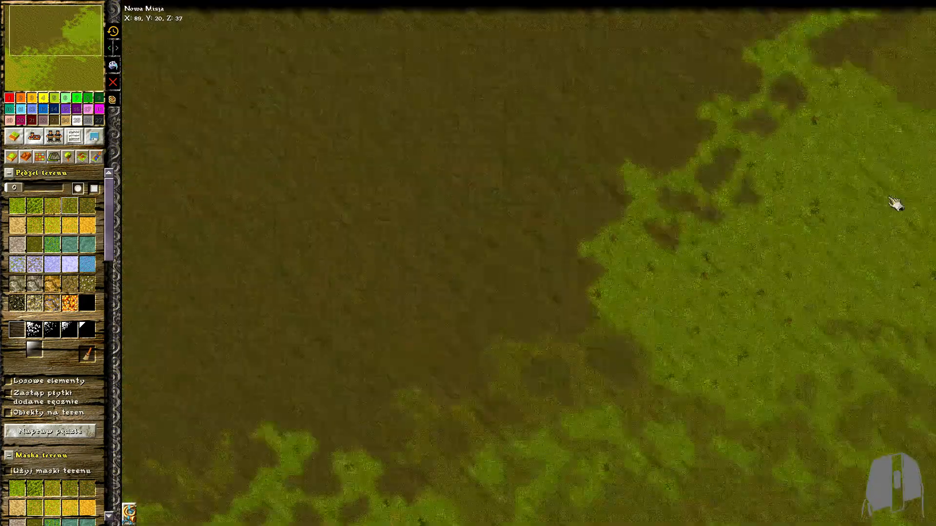
Place a red storehouse in the northwest and an orange one in the southeast, and open the northwest storehouse's settings
left_click(34, 137)
scroll(282, 121, "up", 5)
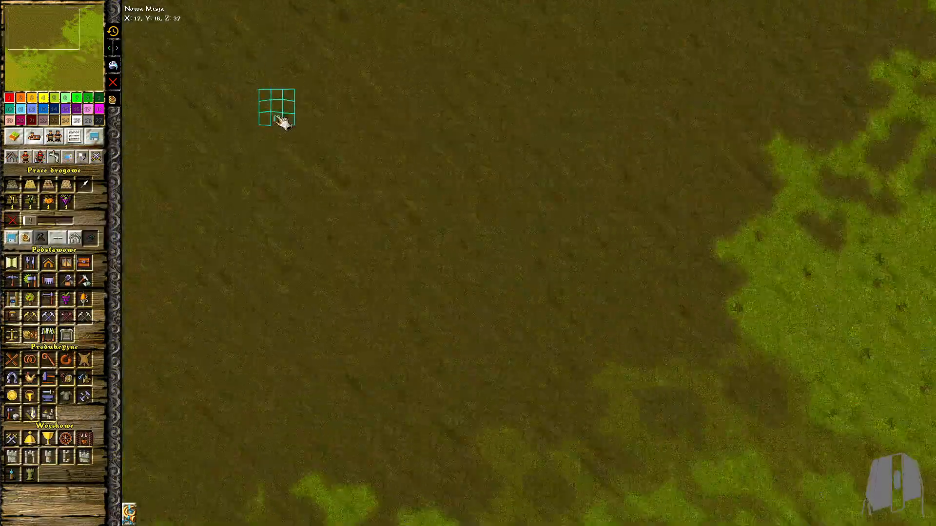
scroll(783, 428, "up", 2)
left_click(635, 347)
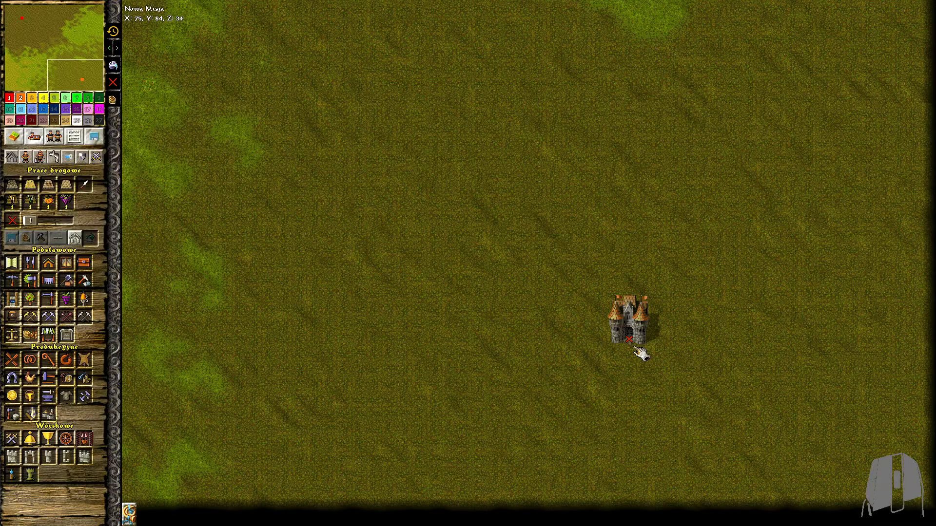
scroll(139, 170, "down", 3)
scroll(575, 368, "up", 5)
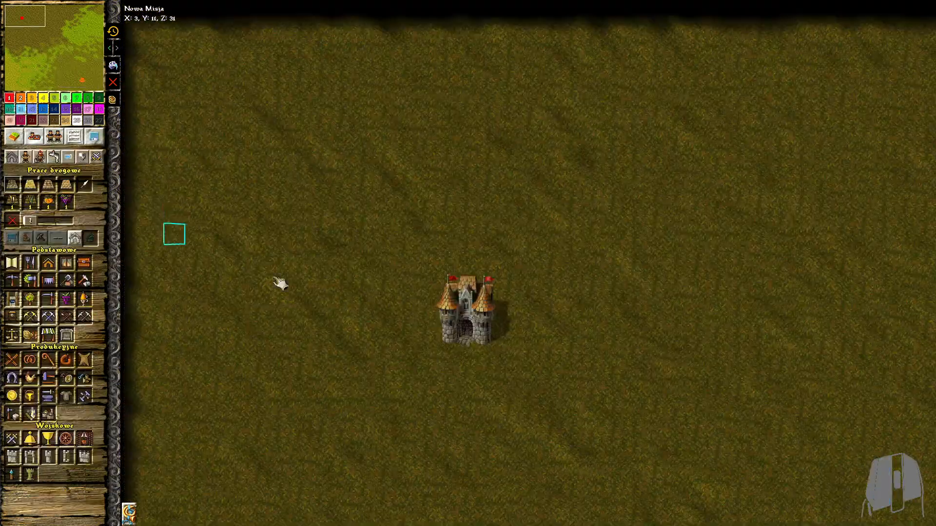
left_click(466, 326)
scroll(526, 384, "down", 6)
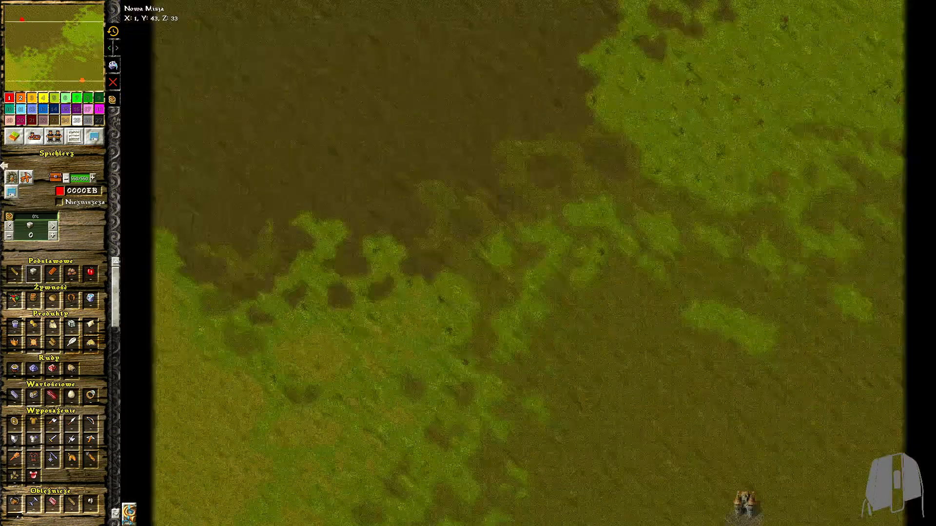
Paint two stone deposits near the map's northern edge, northeast of the red storehouse
left_click(15, 137)
scroll(339, 116, "up", 4)
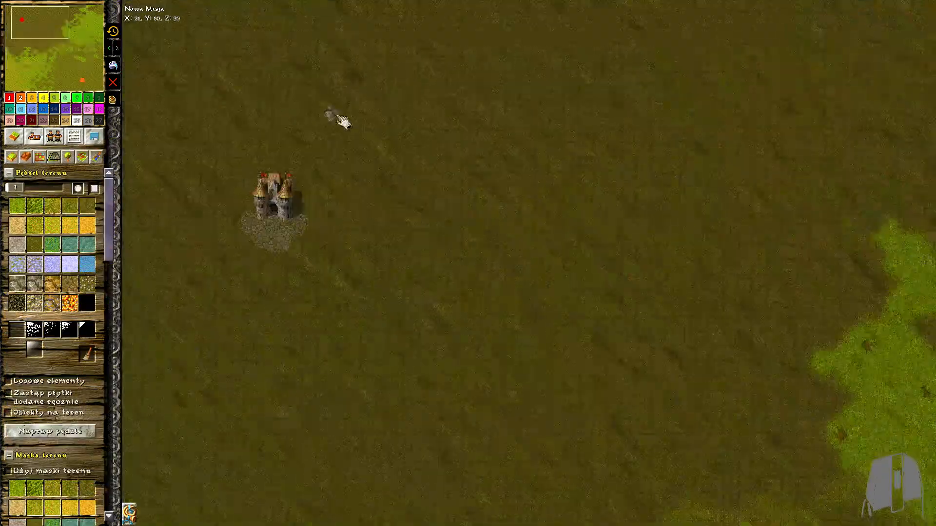
mouse_move(405, 121)
left_mouse_down()
mouse_move(464, 160)
mouse_move(390, 140)
left_mouse_up()
left_click_drag(430, 98, 502, 152)
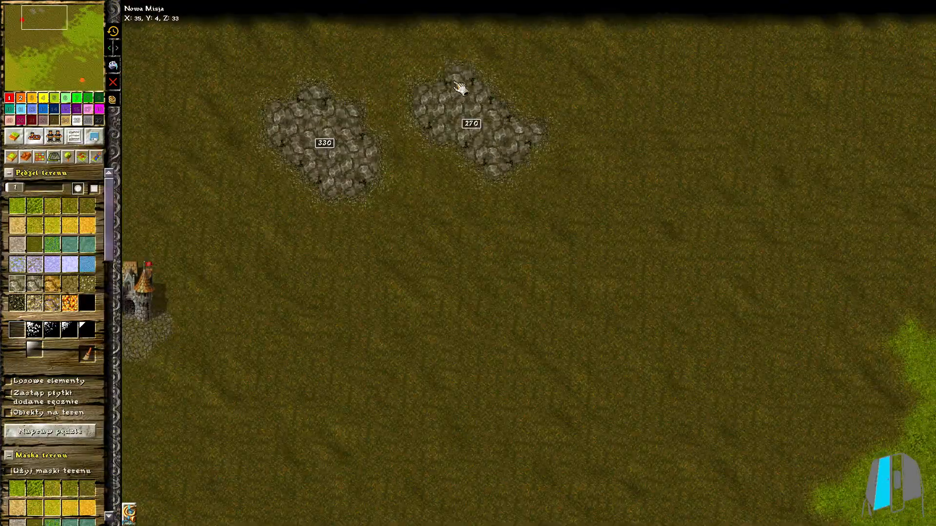
scroll(511, 267, "down", 2)
Paint a larger stone deposit in the soil southeast of the red storehouse
middle_click_drag(511, 267, 478, 256)
left_click_drag(388, 291, 352, 276)
scroll(424, 313, "up", 4)
left_click_drag(443, 306, 393, 346)
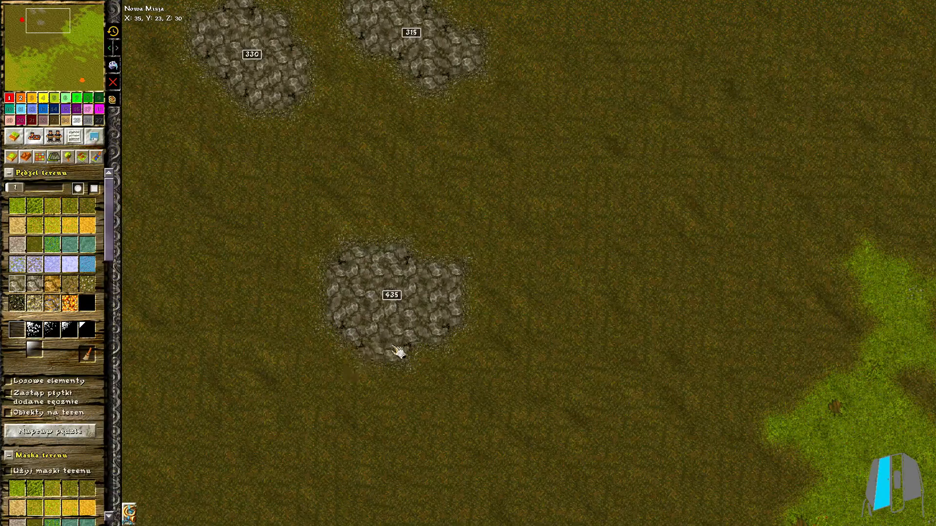
scroll(383, 321, "down", 2)
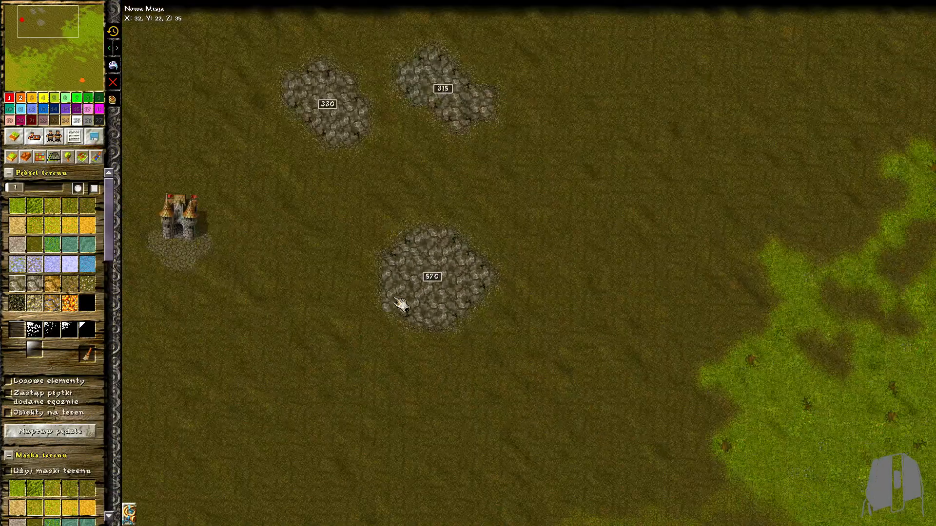
left_click_drag(393, 301, 488, 303)
scroll(494, 300, "up", 2)
middle_click_drag(494, 300, 621, 250)
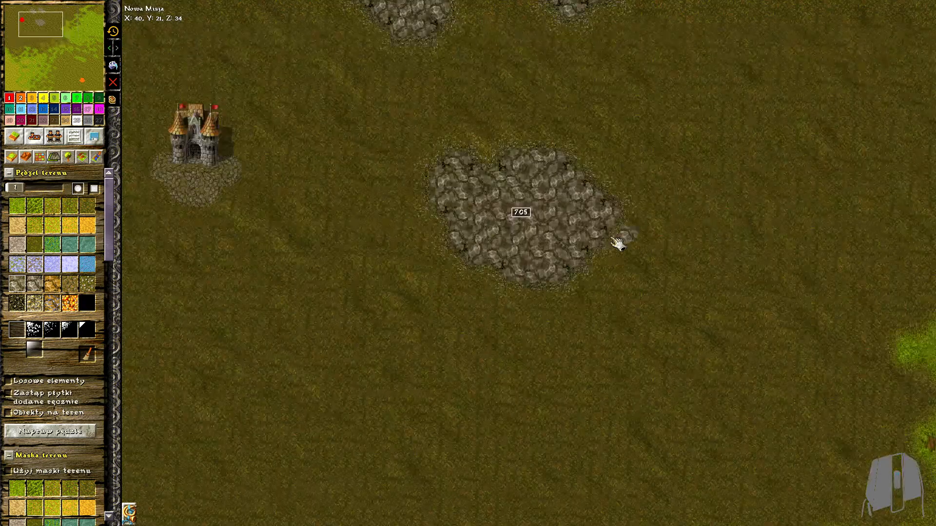
left_click(575, 264)
Paint a gold ore deposit at the map's west edge, south of the red storehouse
middle_click_drag(261, 314, 347, 274)
left_click(36, 299)
scroll(296, 341, "down", 3)
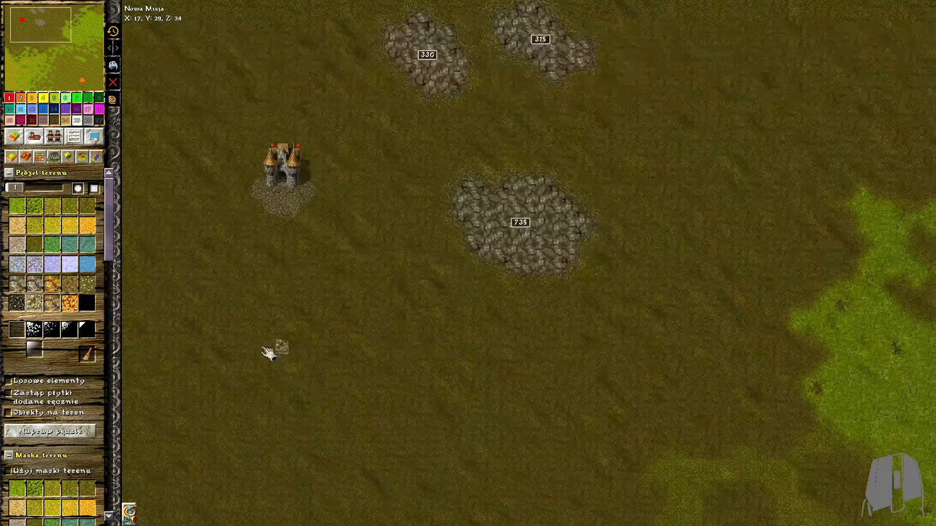
middle_click_drag(131, 413, 185, 247)
scroll(163, 242, "up", 2)
mouse_move(155, 222)
left_mouse_down()
mouse_move(177, 241)
mouse_move(238, 207)
left_mouse_up()
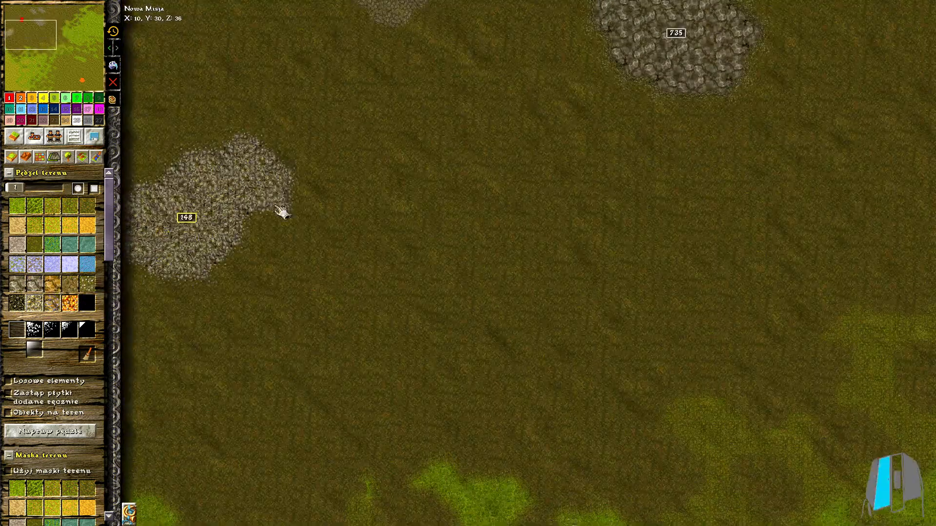
left_click_drag(324, 197, 398, 189)
Touch up the ground around the northwest deposits with dark soil
left_click(81, 209)
scroll(169, 210, "up", 1, "ctrl")
scroll(207, 267, "up", 3)
left_click(462, 130)
middle_click_drag(513, 120, 535, 156)
mouse_move(234, 117)
left_mouse_down()
mouse_move(347, 142)
mouse_move(254, 100)
left_mouse_up()
middle_click_drag(255, 103, 258, 180)
mouse_move(195, 175)
left_mouse_down()
mouse_move(153, 245)
mouse_move(179, 248)
mouse_move(203, 202)
left_mouse_up()
Paint a winding brown mountain range through the northeastern grass toward the east edge
scroll(390, 293, "down", 5)
scroll(717, 353, "down", 1, "ctrl")
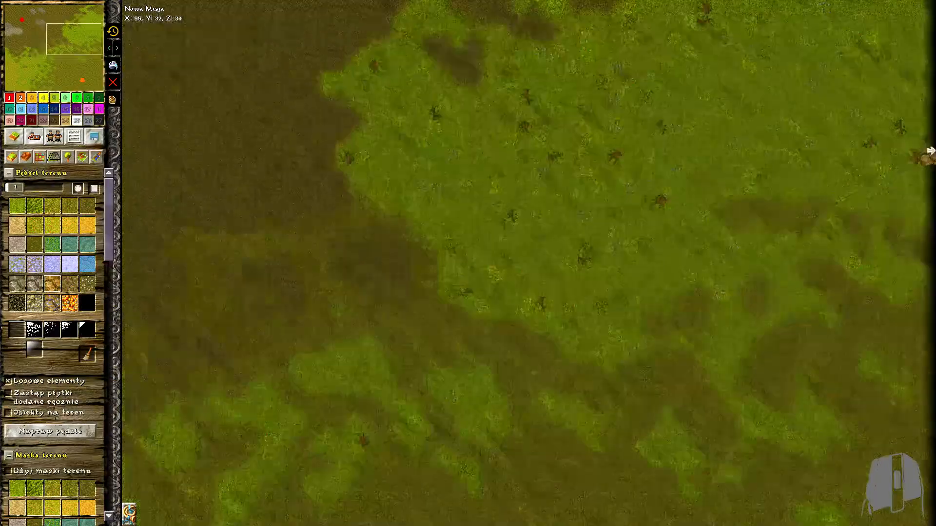
mouse_move(925, 161)
left_mouse_down()
mouse_move(836, 241)
mouse_move(603, 330)
mouse_move(577, 393)
mouse_move(681, 403)
mouse_move(710, 320)
mouse_move(930, 230)
mouse_move(758, 286)
mouse_move(888, 267)
left_mouse_up()
scroll(731, 322, "up", 2)
scroll(546, 385, "up", 1, "ctrl")
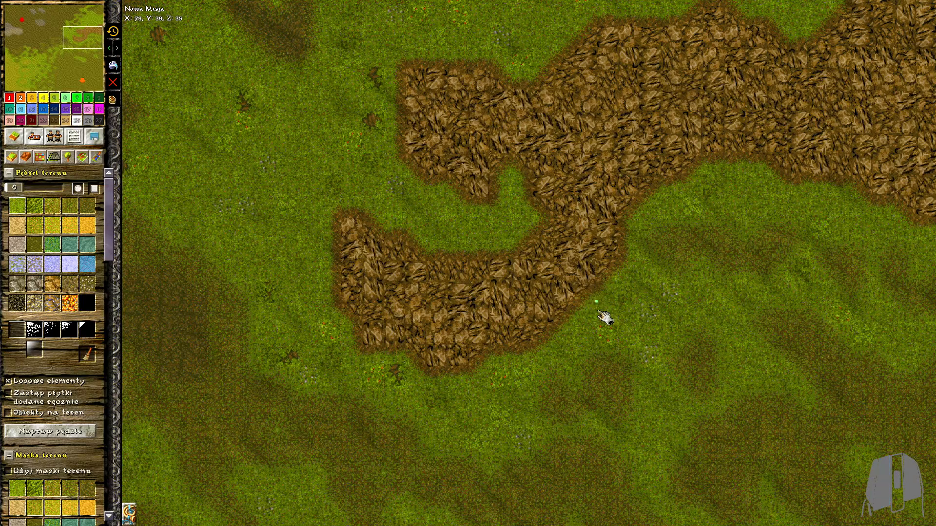
key("Left")
left_click_drag(532, 175, 538, 182)
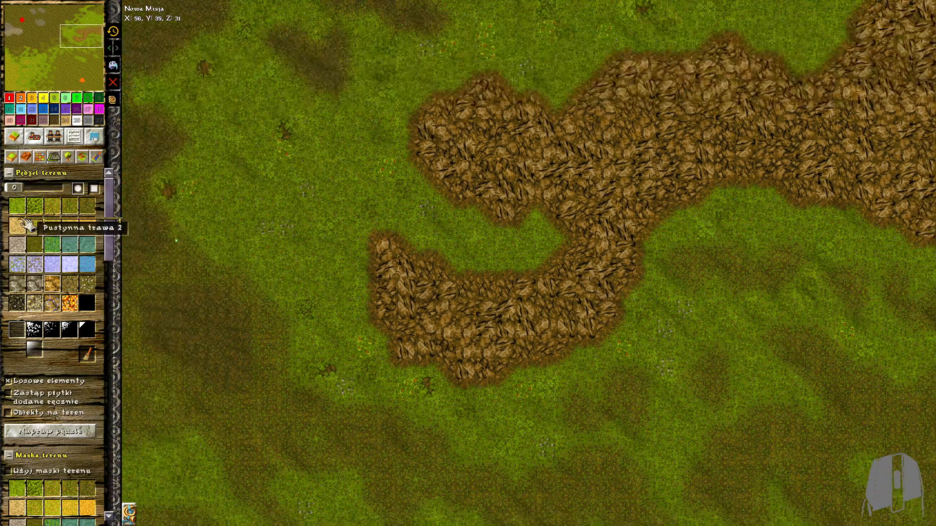
Touch up the outline of the brown mountain range with grass
left_click(18, 212)
scroll(469, 335, "up", 1)
scroll(431, 387, "down", 9)
middle_click_drag(743, 451, 627, 170)
middle_click_drag(714, 228, 687, 98)
Paint a grey rock ridge from north of the orange storehouse to the east edge, and set the brush size to 0
scroll(31, 192, "down", 1)
scroll(804, 390, "up", 3)
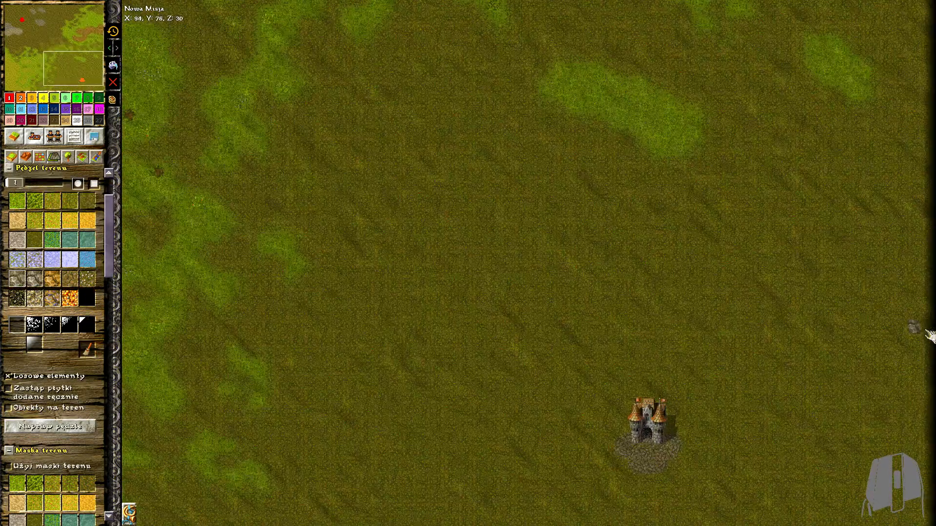
mouse_move(737, 272)
left_mouse_down()
mouse_move(727, 295)
mouse_move(676, 257)
left_mouse_up()
left_click(15, 183)
left_click(17, 201)
scroll(928, 298, "up", 3)
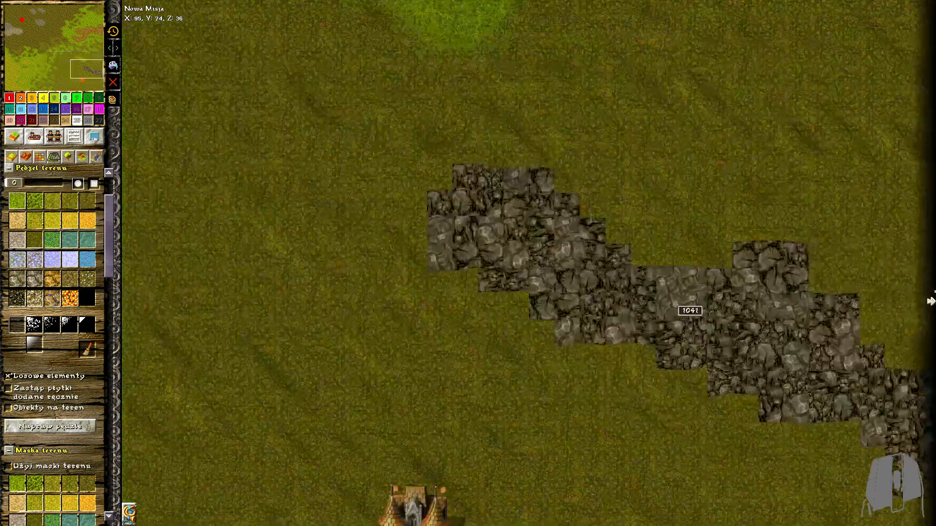
Paint a grass border around the grey rock ridge all the way to the east edge
mouse_move(919, 373)
left_mouse_down()
mouse_move(859, 291)
mouse_move(417, 152)
mouse_move(456, 288)
mouse_move(717, 272)
mouse_move(583, 358)
mouse_move(787, 447)
mouse_move(866, 498)
left_mouse_up()
middle_click_drag(866, 502, 862, 436)
left_click_drag(863, 436, 913, 441)
left_click_drag(862, 215, 852, 265)
left_click_drag(929, 387, 932, 429)
scroll(633, 347, "down", 4)
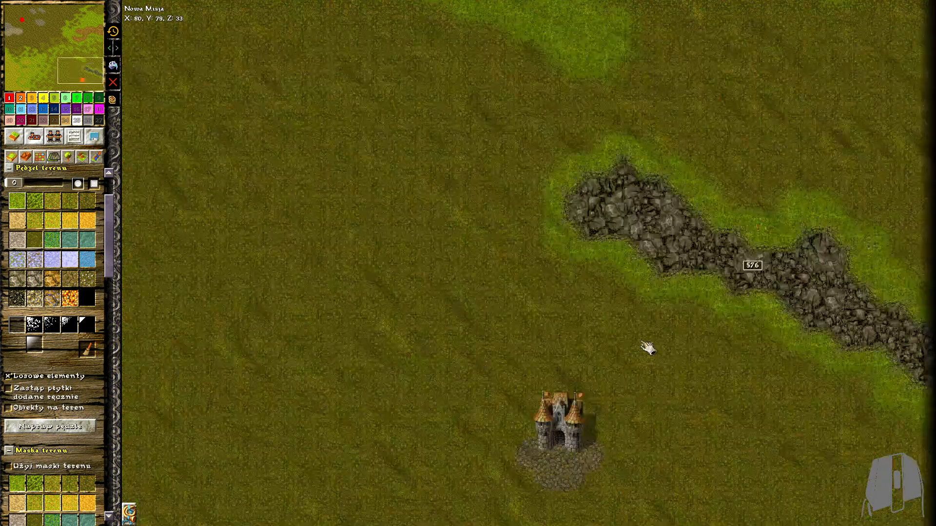
Spread grass patches south of the grey ridge and along the east edge, northeast of the orange storehouse
left_click(18, 278)
left_click(659, 165)
left_click_drag(721, 154, 763, 184)
middle_click_drag(713, 274, 662, 202)
mouse_move(675, 224)
left_mouse_down()
mouse_move(838, 322)
mouse_move(650, 281)
mouse_move(746, 347)
left_mouse_up()
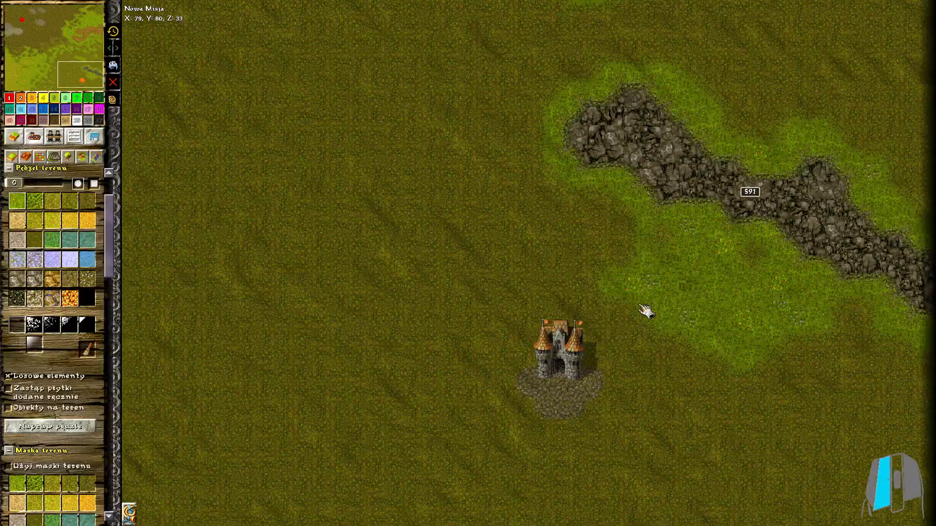
middle_click_drag(834, 364, 850, 288)
left_click_drag(917, 289, 902, 339)
left_click_drag(837, 373, 926, 482)
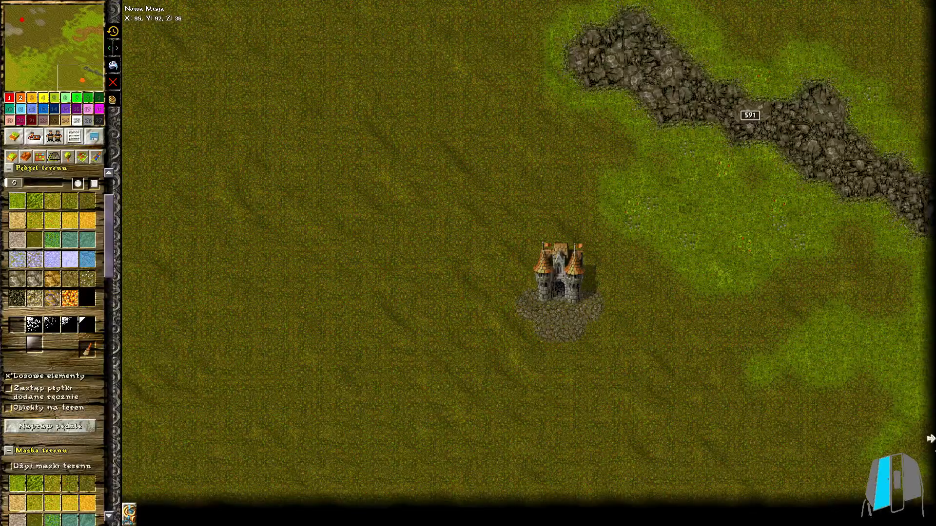
Paint a winding water inlet from the west edge eastward, south of the large western rock deposit
scroll(676, 335, "down", 3)
middle_click_drag(472, 68, 882, 236)
left_click(69, 240)
middle_click_drag(344, 104, 341, 353)
left_click(16, 185)
middle_click_drag(198, 186, 178, 224)
scroll(177, 224, "up", 4)
mouse_move(137, 205)
left_mouse_down()
mouse_move(139, 245)
mouse_move(171, 262)
left_mouse_up()
left_click_drag(272, 296, 474, 168)
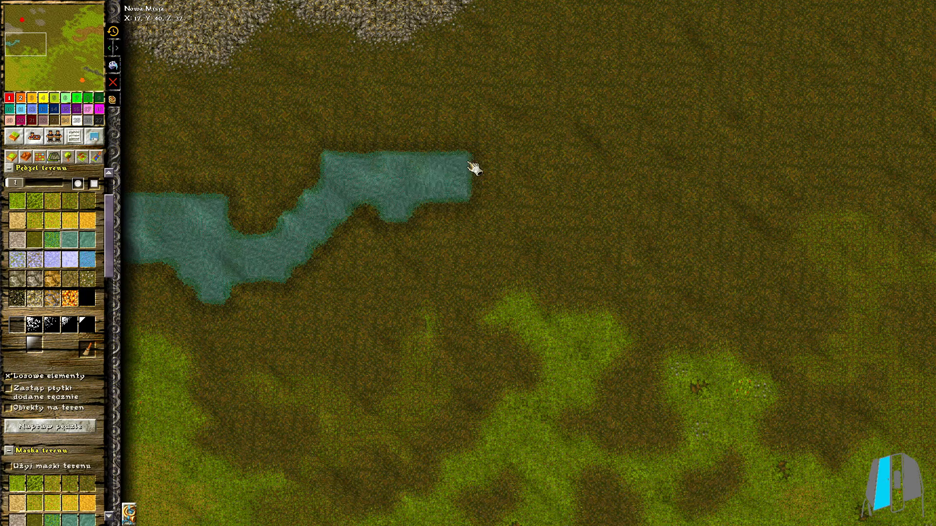
left_click_drag(497, 203, 478, 147)
left_click(13, 182)
left_click(174, 187)
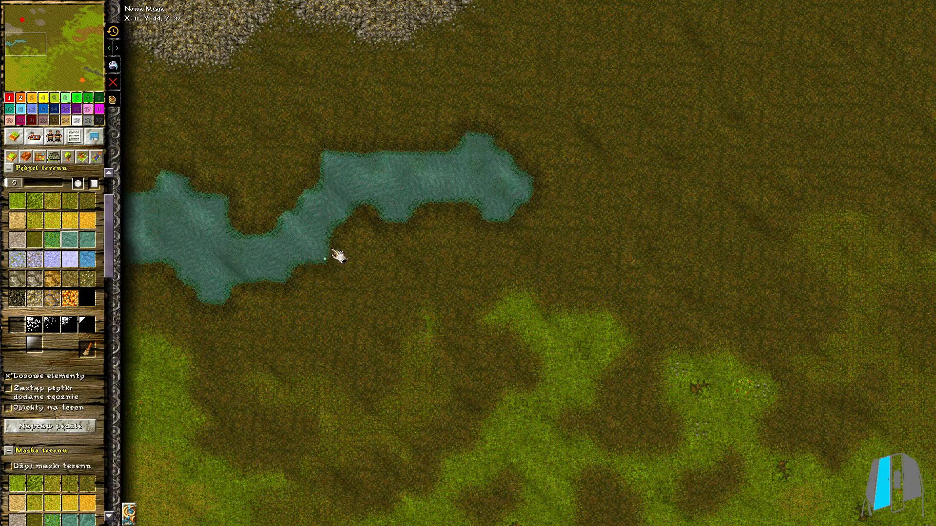
Paint an irregular lake northwest of the orange storehouse with brush size 1
scroll(548, 227, "down", 6)
scroll(567, 238, "up", 2)
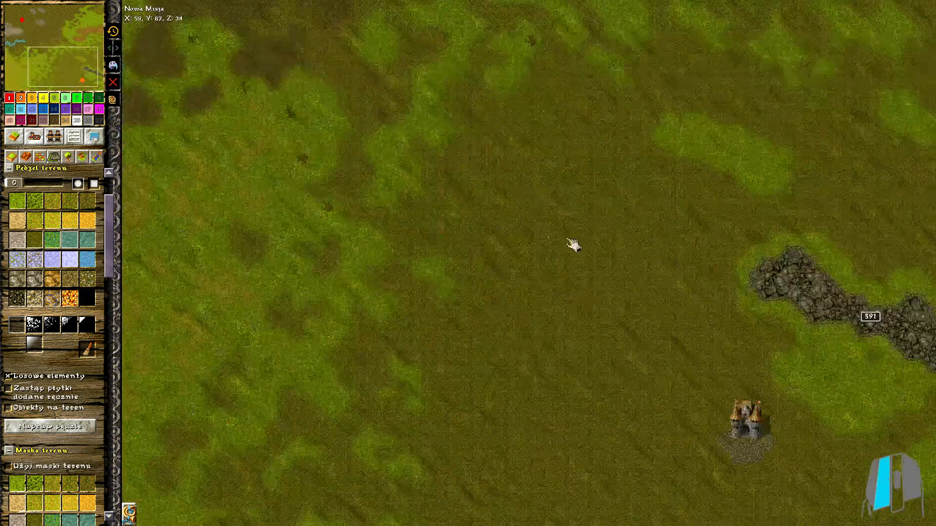
scroll(568, 216, "up", 3)
left_click(37, 183)
mouse_move(653, 243)
left_mouse_down()
mouse_move(629, 221)
mouse_move(692, 165)
left_mouse_up()
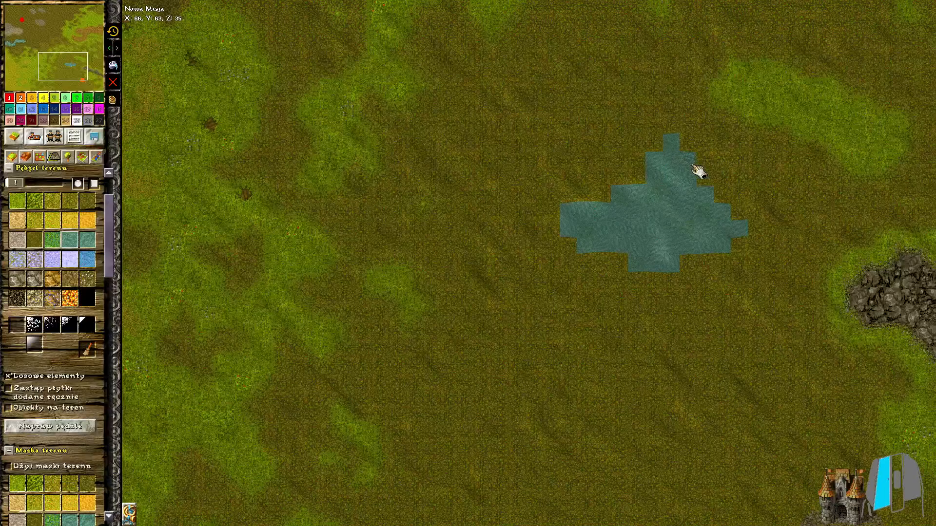
Shape the lake's shoreline with a grass border using brush size 0
left_click(13, 183)
left_click(17, 201)
scroll(653, 169, "up", 2)
left_click_drag(695, 128, 606, 159)
mouse_move(563, 276)
left_mouse_down()
mouse_move(780, 278)
mouse_move(721, 114)
mouse_move(695, 116)
left_mouse_up()
scroll(823, 212, "up", 1)
middle_click_drag(824, 212, 620, 239)
middle_click_drag(421, 226, 465, 232)
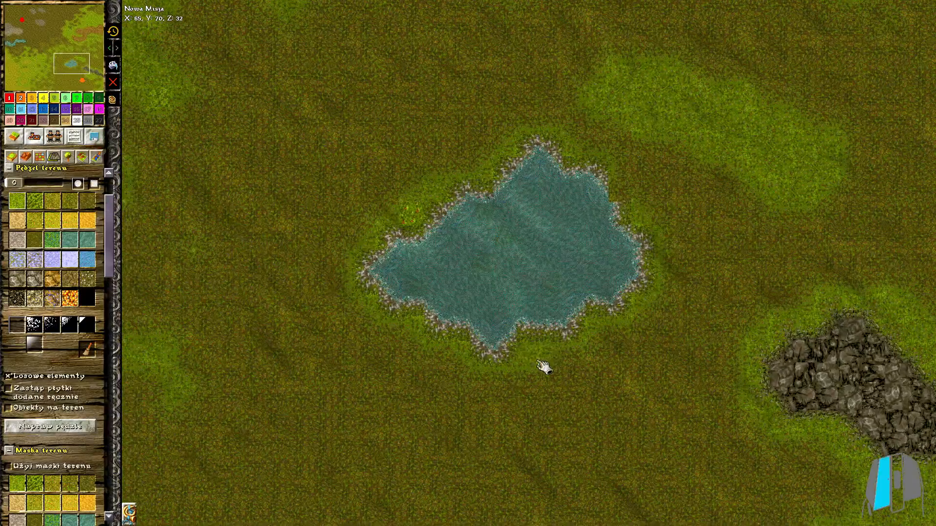
Extend the grass around the lake, joining it to the grass patch to the northeast
mouse_move(543, 368)
left_mouse_down()
mouse_move(393, 356)
mouse_move(443, 428)
mouse_move(436, 461)
mouse_move(363, 228)
left_mouse_up()
left_click_drag(599, 133, 677, 163)
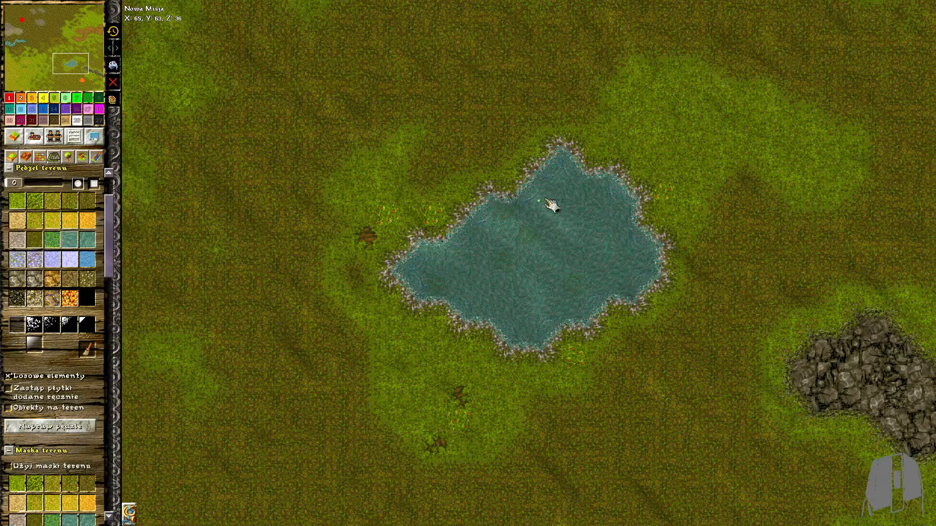
left_click_drag(559, 220, 644, 190)
left_click(17, 201)
mouse_move(634, 122)
left_mouse_down()
mouse_move(636, 113)
mouse_move(582, 119)
left_mouse_up()
scroll(682, 208, "down", 7)
left_click(38, 156)
left_click(13, 187)
scroll(673, 229, "up", 2)
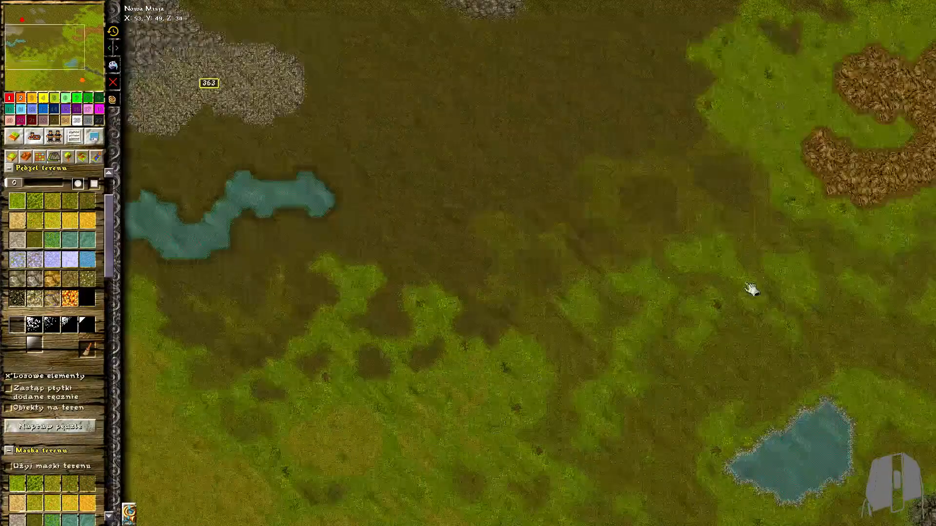
scroll(751, 289, "down", 2)
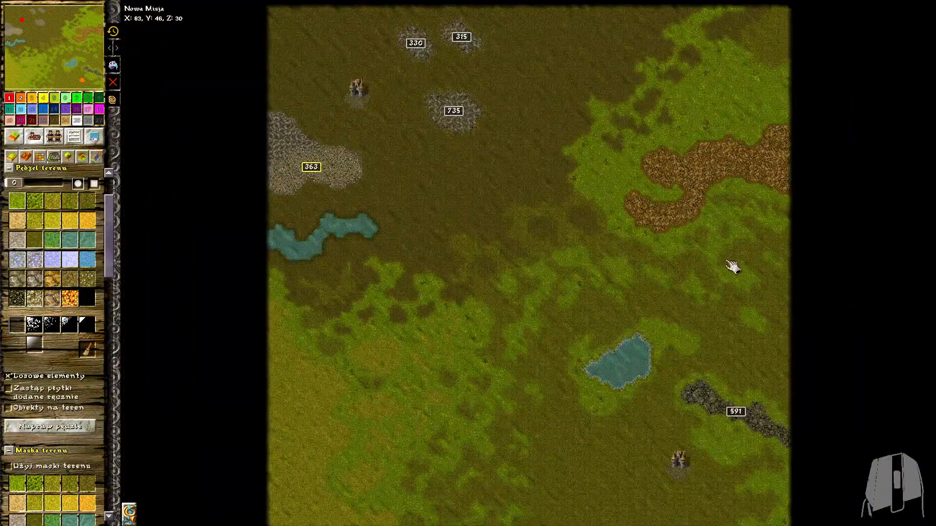
scroll(590, 327, "up", 2)
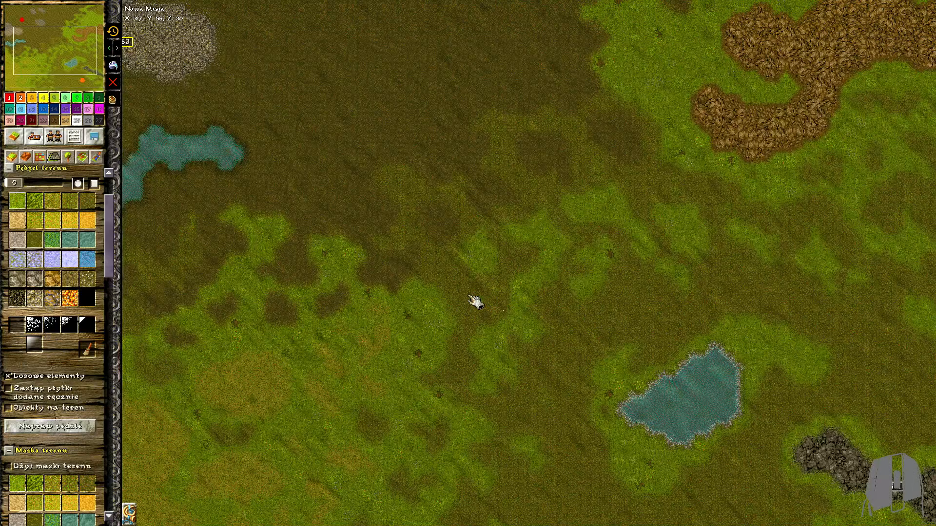
Set the terrain height tool to slope 12 and speed 11, and raise jagged peaks on the western rock deposit
left_click(39, 158)
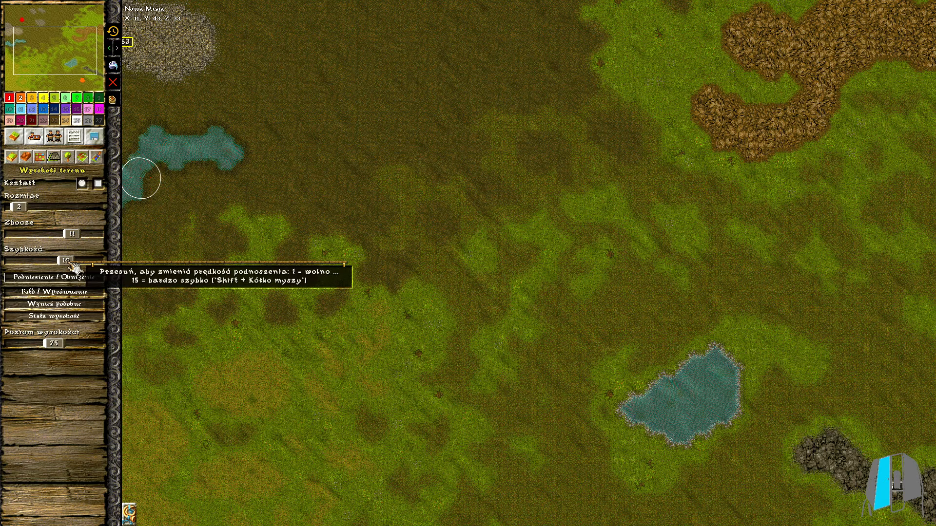
left_click(76, 237)
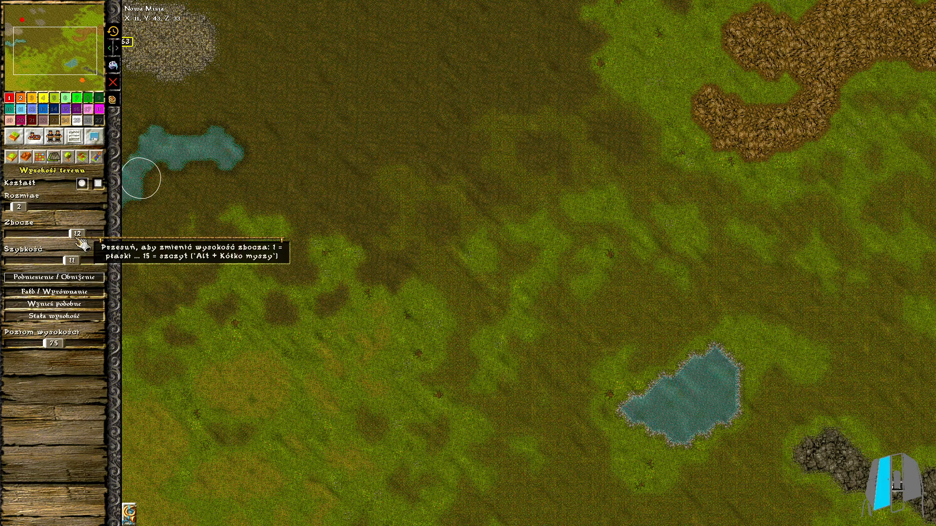
scroll(148, 132, "up", 4)
scroll(154, 138, "up", 4)
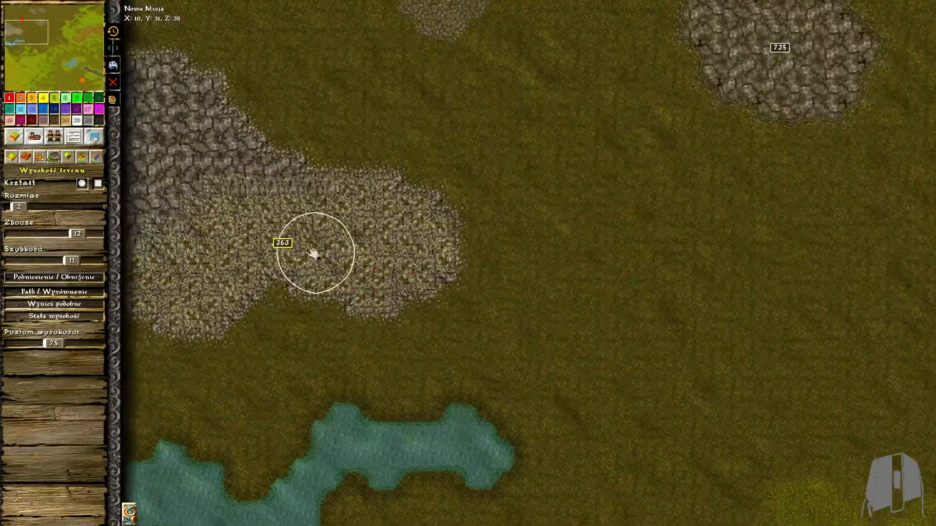
mouse_move(155, 289)
left_mouse_down()
mouse_move(176, 307)
mouse_move(138, 234)
left_mouse_up()
mouse_move(184, 209)
left_mouse_down()
mouse_move(203, 278)
mouse_move(190, 226)
mouse_move(229, 270)
mouse_move(271, 230)
mouse_move(267, 213)
mouse_move(337, 267)
mouse_move(217, 209)
mouse_move(209, 238)
mouse_move(166, 215)
mouse_move(176, 142)
mouse_move(219, 144)
mouse_move(188, 199)
mouse_move(187, 261)
mouse_move(271, 282)
mouse_move(372, 229)
mouse_move(397, 191)
mouse_move(356, 182)
mouse_move(382, 283)
mouse_move(347, 256)
left_mouse_up()
left_click_drag(246, 144, 237, 131)
mouse_move(148, 74)
left_mouse_down()
mouse_move(178, 88)
mouse_move(161, 130)
mouse_move(202, 154)
mouse_move(185, 157)
mouse_move(188, 137)
mouse_move(197, 207)
left_mouse_up()
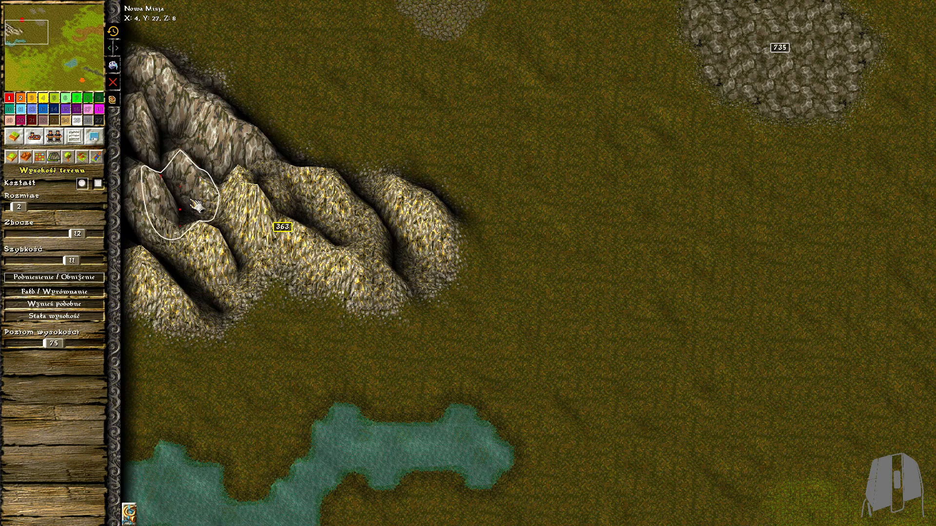
Raise a cluster of rounded peaks on the rock deposit southeast of the red storehouse
mouse_move(314, 228)
left_mouse_down()
mouse_move(419, 278)
mouse_move(424, 267)
mouse_move(446, 287)
mouse_move(356, 214)
mouse_move(376, 244)
mouse_move(356, 203)
mouse_move(383, 237)
left_mouse_up()
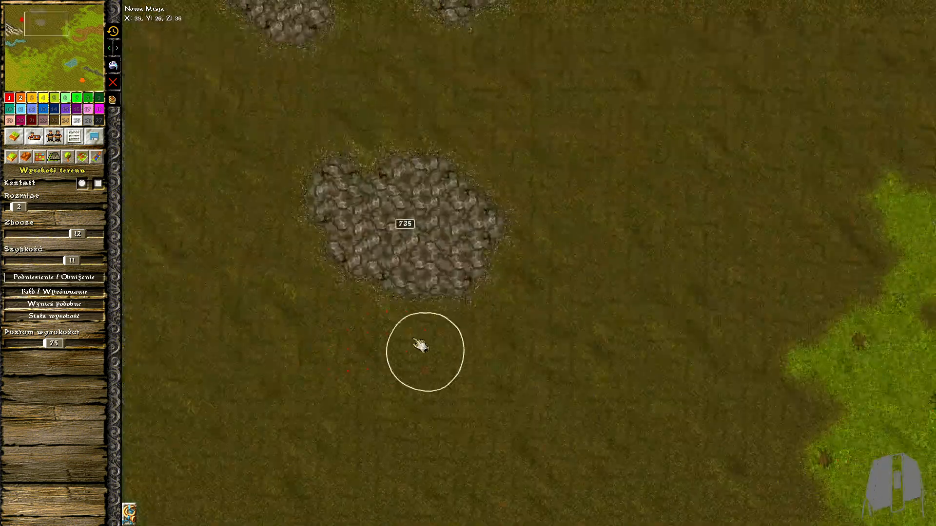
mouse_move(422, 344)
left_mouse_down()
mouse_move(334, 178)
mouse_move(422, 253)
mouse_move(426, 237)
mouse_move(471, 209)
mouse_move(408, 177)
mouse_move(418, 152)
left_mouse_up()
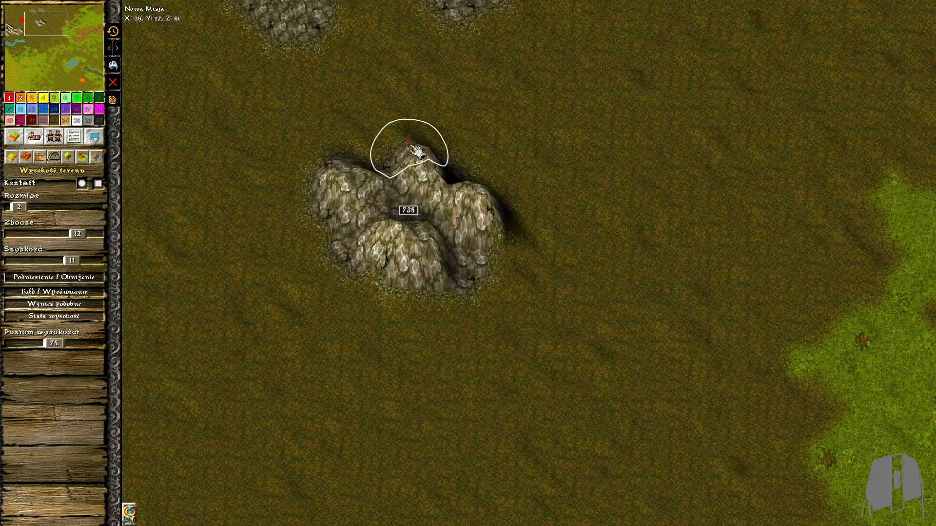
mouse_move(399, 260)
left_mouse_down()
mouse_move(409, 234)
mouse_move(454, 200)
left_mouse_up()
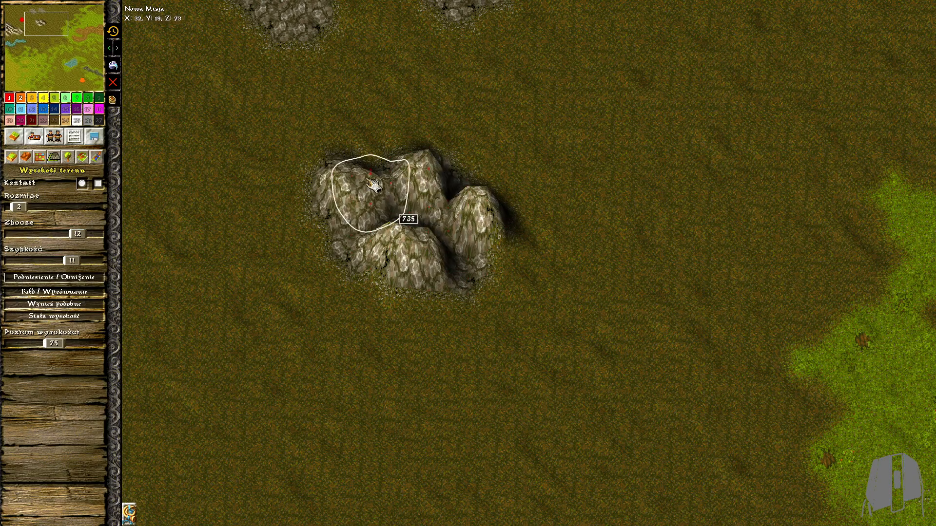
left_click_drag(367, 179, 387, 184)
scroll(488, 274, "down", 4)
scroll(468, 266, "up", 4)
left_click_drag(455, 272, 448, 269)
middle_click_drag(336, 210, 516, 381)
right_click_drag(706, 424, 692, 408)
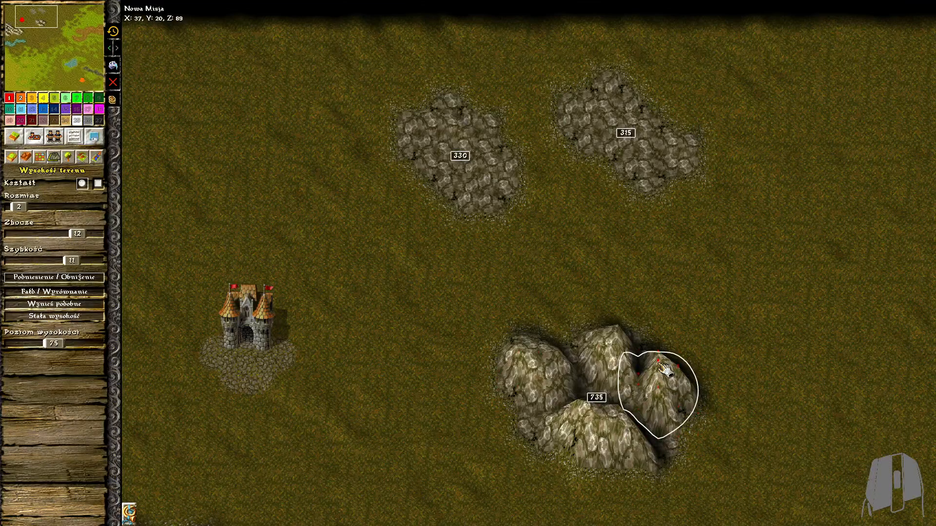
Raise peaks on the rock deposit northeast of the red storehouse
middle_click_drag(551, 251, 436, 212)
mouse_move(305, 128)
left_mouse_down()
mouse_move(294, 141)
mouse_move(307, 149)
left_mouse_up()
mouse_move(359, 175)
left_mouse_down()
mouse_move(345, 179)
mouse_move(364, 183)
left_mouse_up()
left_click_drag(369, 129, 387, 168)
right_click_drag(386, 170, 371, 146)
Raise a peaked ridge on the easternmost of the two northern rock deposits
scroll(495, 183, "up", 1)
middle_click_drag(495, 188, 451, 200)
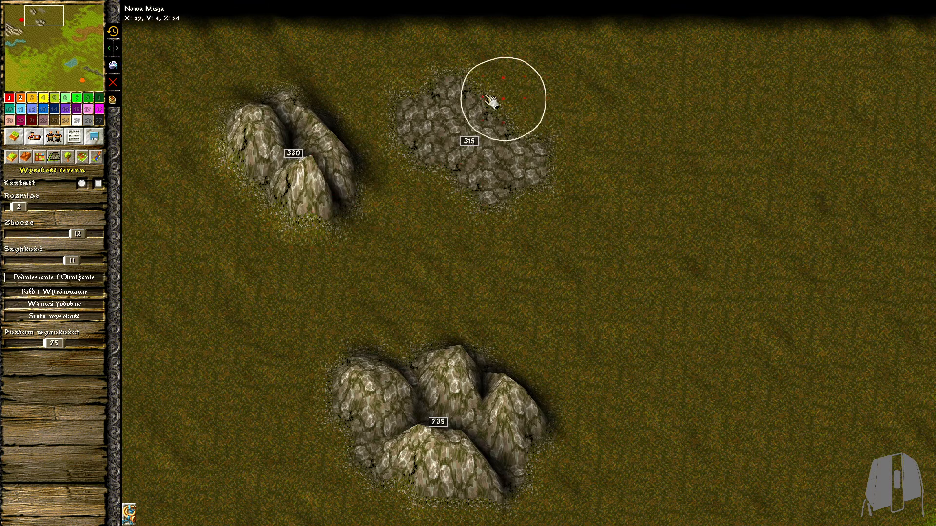
mouse_move(492, 101)
left_mouse_down()
mouse_move(463, 130)
mouse_move(553, 161)
mouse_move(483, 166)
mouse_move(490, 163)
left_mouse_up()
right_click_drag(490, 162, 526, 151)
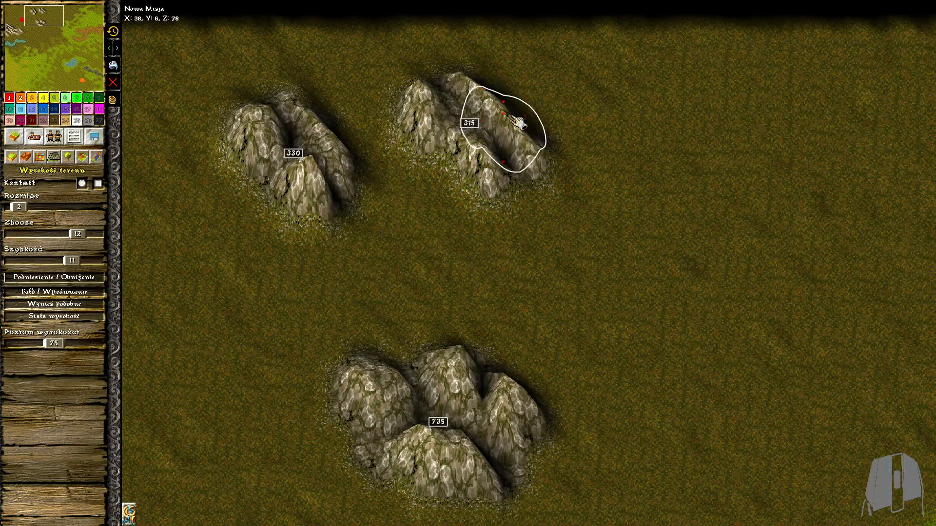
Show the "Can walk" passability overlay and adjust the slopes of the two northern rock deposits
left_click(130, 512)
left_click(176, 437)
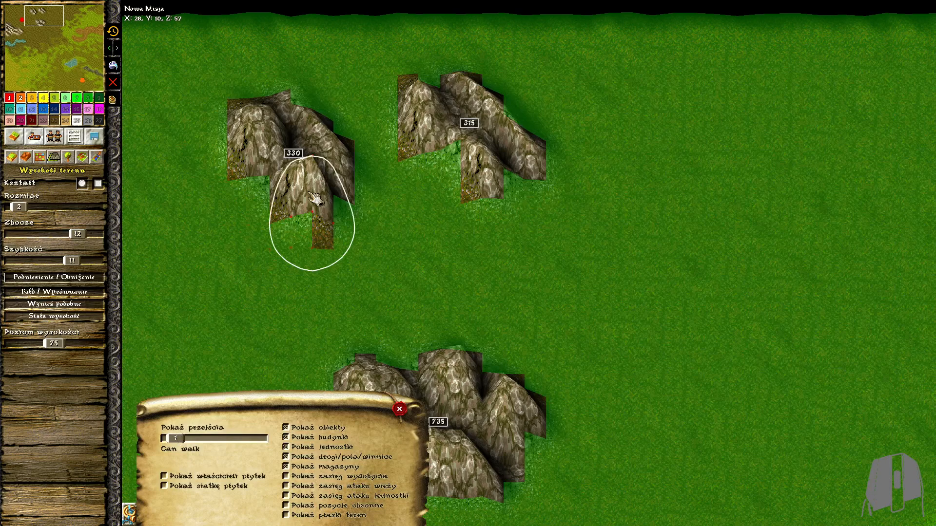
scroll(315, 200, "up", 2)
right_click(235, 102)
right_click(236, 101)
middle_click_drag(571, 158, 513, 206)
right_click(484, 166)
right_click_drag(484, 166, 483, 170)
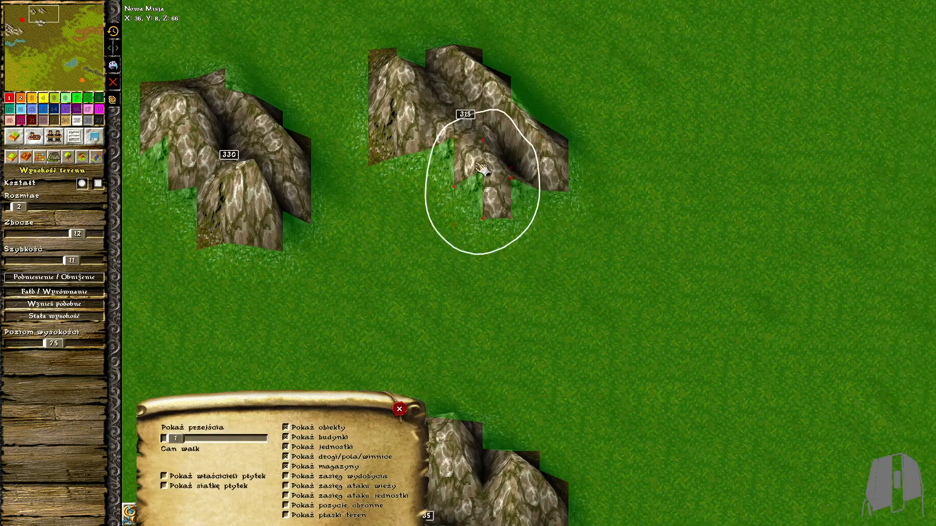
right_click_drag(393, 119, 404, 101)
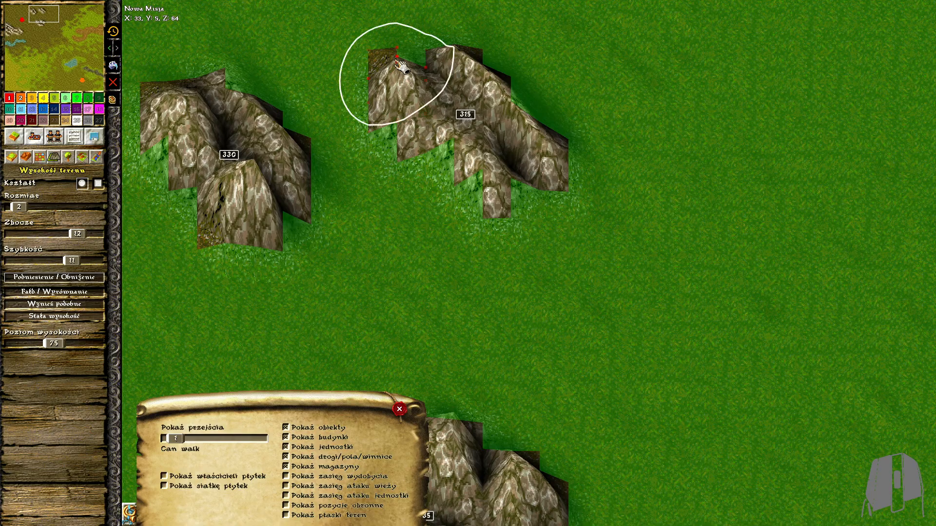
Adjust the slopes of the deposit southeast of the red storehouse, and hide the passability overlay
scroll(522, 269, "down", 5)
middle_click_drag(522, 269, 567, 121)
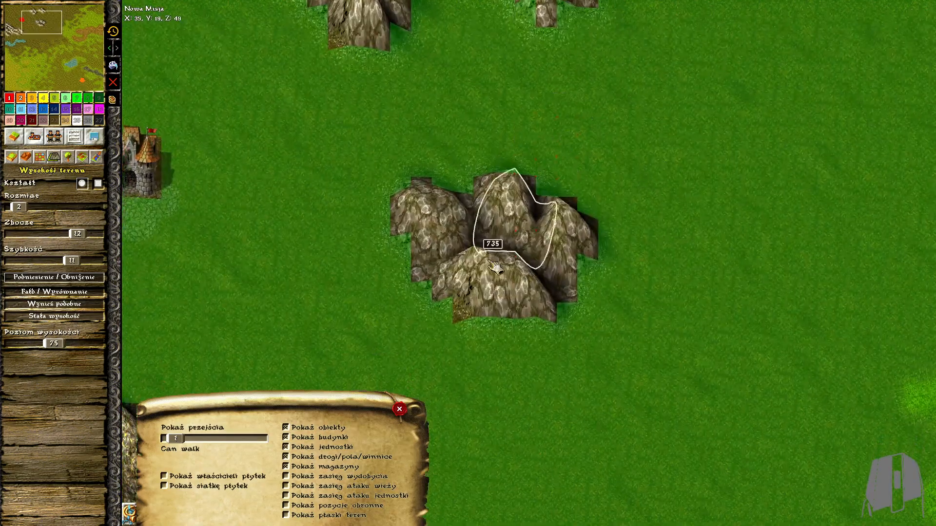
scroll(480, 276, "up", 3)
right_click_drag(476, 291, 397, 363)
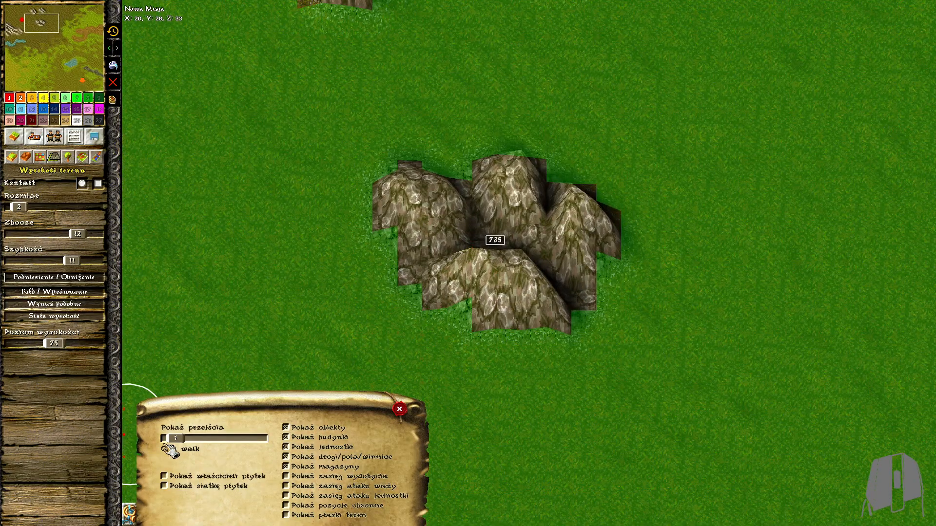
left_click(164, 439)
left_click(399, 409)
Set the slope to 15 and start raising steep peaks on the hooked western end of the brown mountain range
scroll(707, 419, "down", 5)
middle_click_drag(916, 488, 639, 254)
scroll(635, 243, "up", 5)
mouse_move(559, 239)
left_mouse_down()
mouse_move(600, 302)
mouse_move(593, 292)
left_mouse_up()
left_click_drag(78, 234, 104, 236)
middle_click_drag(628, 249, 495, 230)
scroll(494, 229, "up", 1)
left_click_drag(497, 230, 568, 356)
mouse_move(578, 239)
left_mouse_down()
mouse_move(639, 310)
mouse_move(631, 302)
left_mouse_up()
middle_click_drag(639, 286, 444, 286)
left_click_drag(441, 232, 490, 280)
Raise more sharp peaks through the western half of the brown mountain range
left_click_drag(497, 187, 532, 222)
mouse_move(400, 63)
left_mouse_down()
mouse_move(437, 83)
mouse_move(430, 73)
left_mouse_up()
middle_click_drag(430, 73, 478, 169)
mouse_move(497, 212)
left_mouse_down()
mouse_move(393, 142)
mouse_move(445, 242)
mouse_move(435, 203)
mouse_move(430, 213)
left_mouse_up()
middle_click_drag(468, 195, 418, 202)
mouse_move(473, 161)
left_mouse_down()
mouse_move(541, 209)
mouse_move(475, 153)
left_mouse_up()
mouse_move(507, 120)
left_mouse_down()
mouse_move(531, 146)
mouse_move(522, 135)
left_mouse_up()
right_click_drag(529, 146, 553, 210)
left_click_drag(589, 195, 600, 195)
Continue the peaks along the brown mountain range to the map's east edge
scroll(641, 188, "up", 1)
middle_click_drag(640, 188, 612, 238)
left_click_drag(602, 205, 539, 134)
right_click_drag(538, 134, 480, 197)
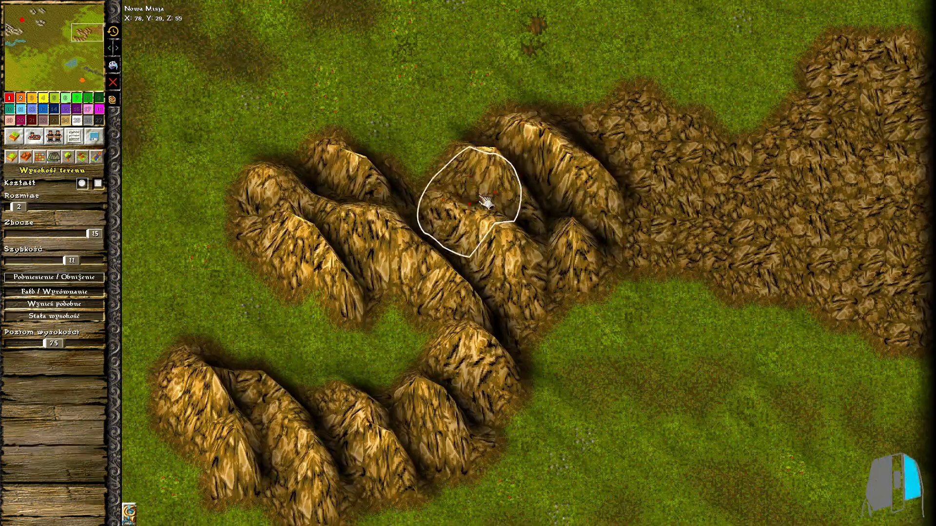
mouse_move(566, 158)
left_mouse_down()
mouse_move(673, 188)
mouse_move(648, 84)
mouse_move(699, 230)
mouse_move(620, 169)
mouse_move(635, 184)
mouse_move(800, 205)
mouse_move(821, 178)
mouse_move(742, 220)
mouse_move(734, 239)
left_mouse_up()
mouse_move(864, 121)
left_mouse_down()
mouse_move(745, 151)
mouse_move(923, 63)
mouse_move(856, 163)
mouse_move(880, 262)
left_mouse_up()
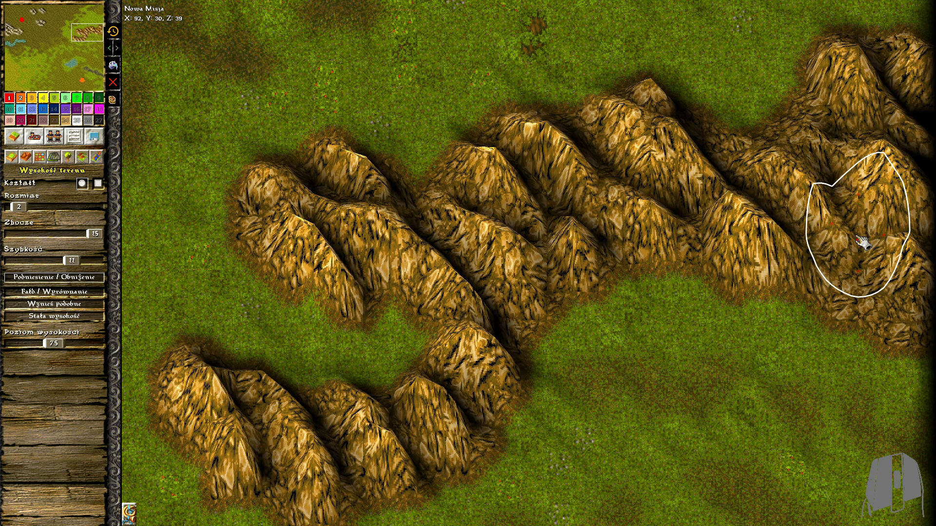
mouse_move(833, 210)
left_mouse_down()
mouse_move(873, 293)
mouse_move(498, 282)
left_mouse_up()
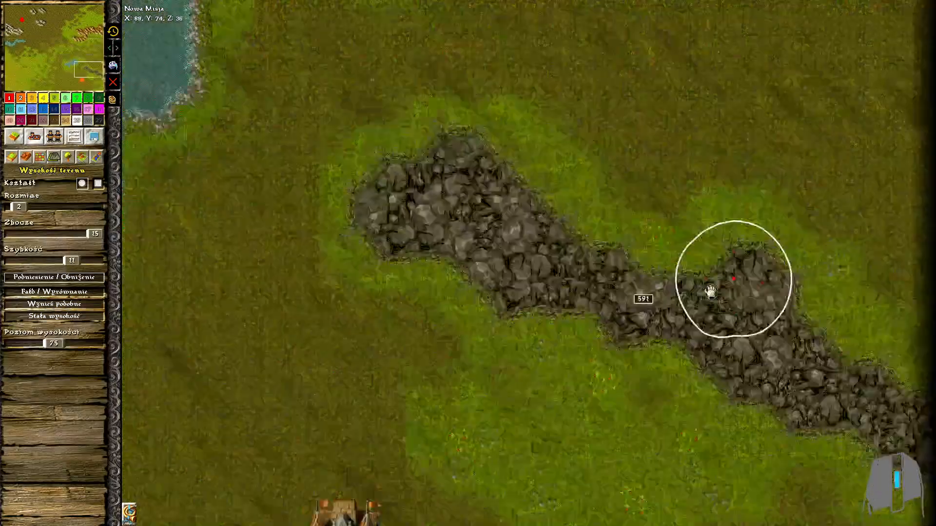
Raise the grey rock ridge north of the orange storehouse into a chain of peaks with height brush size 2
middle_click_drag(711, 293, 741, 251)
left_click(27, 208)
mouse_move(441, 144)
left_mouse_down()
mouse_move(518, 134)
mouse_move(823, 308)
mouse_move(705, 256)
mouse_move(823, 292)
left_mouse_up()
mouse_move(731, 243)
left_mouse_down()
mouse_move(765, 244)
mouse_move(753, 242)
left_mouse_up()
left_click(18, 207)
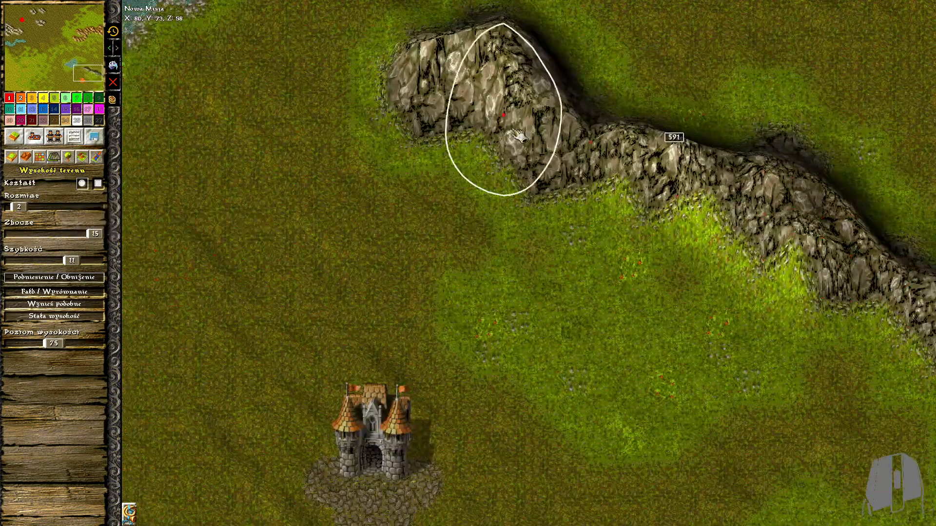
mouse_move(588, 150)
left_mouse_down()
mouse_move(478, 73)
mouse_move(502, 129)
mouse_move(571, 117)
mouse_move(584, 153)
mouse_move(726, 195)
mouse_move(649, 180)
mouse_move(840, 229)
left_mouse_up()
middle_click_drag(833, 224, 794, 199)
scroll(795, 198, "up", 2)
left_click_drag(740, 120, 750, 193)
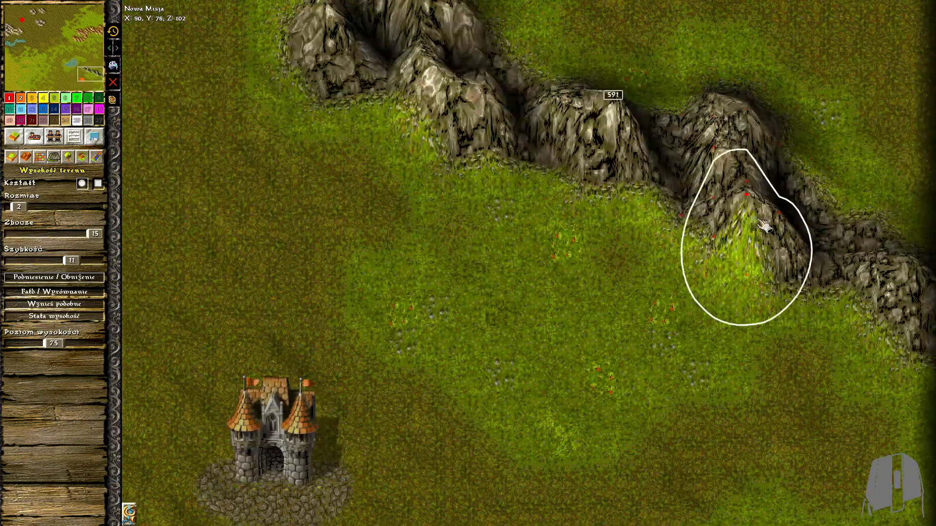
right_click_drag(751, 192, 785, 244)
left_click_drag(784, 244, 796, 206)
Shape the heights at the eastern end of the grey rock ridge near the map edge
scroll(916, 282, "down", 2)
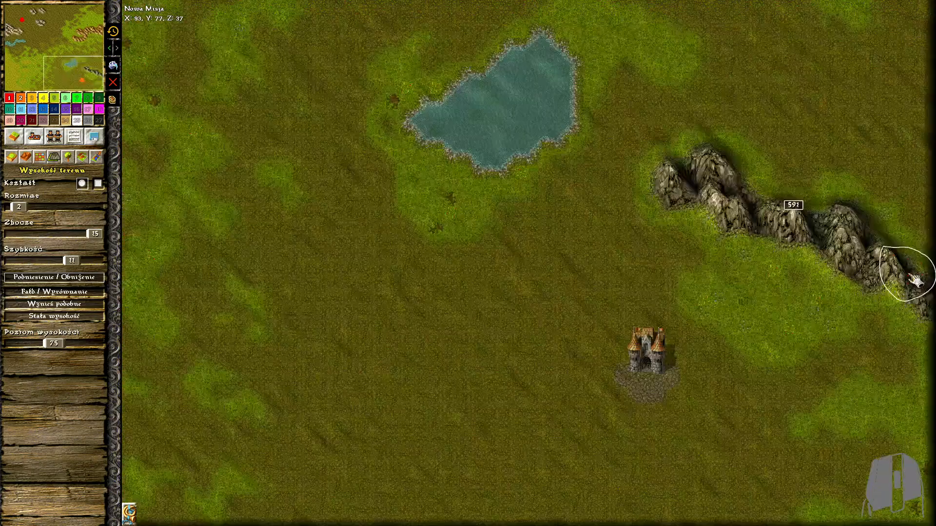
scroll(915, 281, "up", 2)
mouse_move(860, 247)
left_mouse_down()
mouse_move(850, 225)
mouse_move(909, 267)
mouse_move(921, 242)
left_mouse_up()
left_click(884, 225)
left_click(878, 238)
right_click(833, 184)
left_click(901, 233)
scroll(424, 203, "down", 3)
middle_click_drag(454, 204, 824, 483)
mouse_move(317, 69)
middle_mouse_down()
mouse_move(541, 224)
mouse_move(591, 380)
middle_mouse_up()
left_click_drag(401, 139, 532, 244)
left_click_drag(402, 239, 242, 393)
middle_click_drag(432, 303, 514, 259)
key("ctrl+z")
key("ctrl+z")
Raise gentle hills north and west of the red storehouse with height brush size 3
left_click_drag(44, 53, 23, 17)
mouse_move(93, 234)
left_mouse_down()
mouse_move(89, 241)
mouse_move(95, 234)
left_mouse_up()
mouse_move(200, 44)
left_mouse_down()
mouse_move(293, 164)
mouse_move(412, 186)
mouse_move(463, 63)
mouse_move(411, 67)
mouse_move(405, 29)
left_mouse_up()
left_click_drag(422, 61, 538, 31)
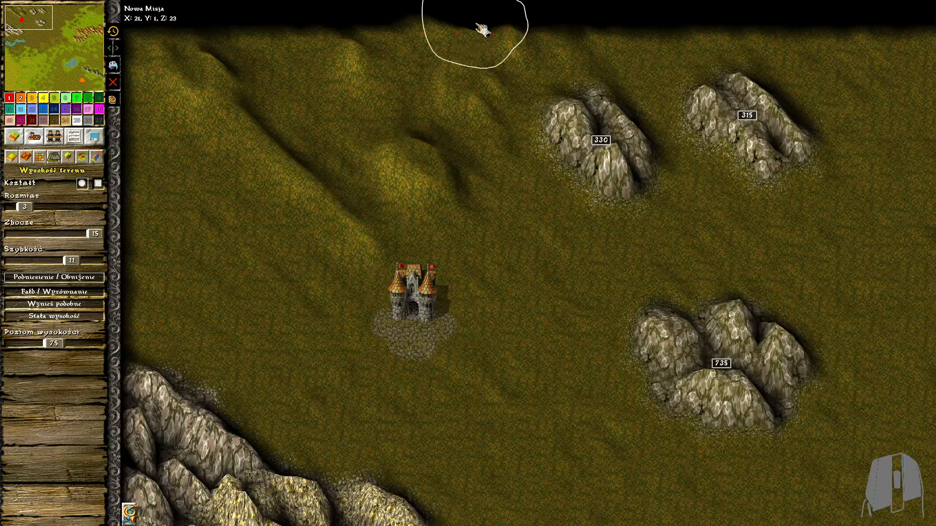
mouse_move(422, 171)
left_mouse_down()
mouse_move(286, 150)
mouse_move(393, 156)
mouse_move(475, 221)
mouse_move(439, 193)
left_mouse_up()
mouse_move(566, 311)
left_mouse_down()
mouse_move(147, 251)
mouse_move(156, 203)
mouse_move(236, 246)
mouse_move(354, 401)
left_mouse_up()
middle_click_drag(354, 401, 329, 286)
left_click_drag(293, 338, 447, 339)
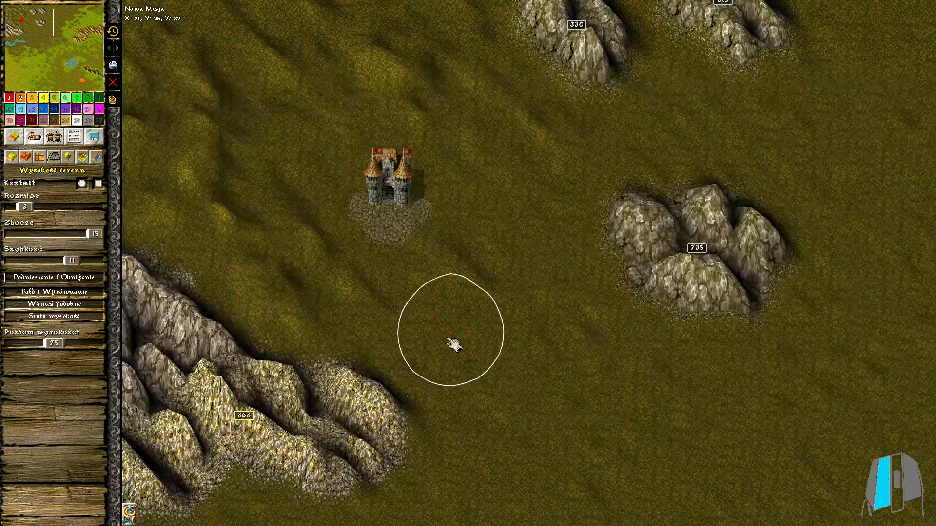
Continue the gentle hills around the red storehouse and over the open ground to its east
middle_click_drag(167, 192, 193, 209)
left_click_drag(253, 158, 227, 170)
middle_click_drag(454, 242, 383, 217)
scroll(383, 217, "up", 1)
mouse_move(355, 212)
left_mouse_down()
mouse_move(422, 224)
mouse_move(337, 234)
left_mouse_up()
left_click_drag(517, 168, 465, 234)
Raise low hills on the open ground between the three grey rock outcrops east of the red storehouse
middle_click_drag(662, 162, 474, 295)
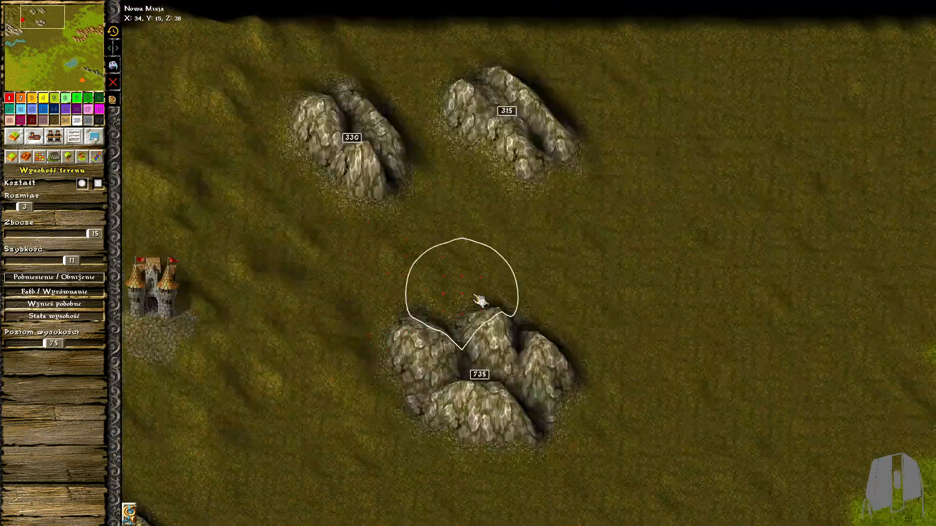
mouse_move(429, 83)
left_mouse_down()
mouse_move(408, 99)
mouse_move(422, 115)
left_mouse_up()
left_click_drag(515, 273, 446, 283)
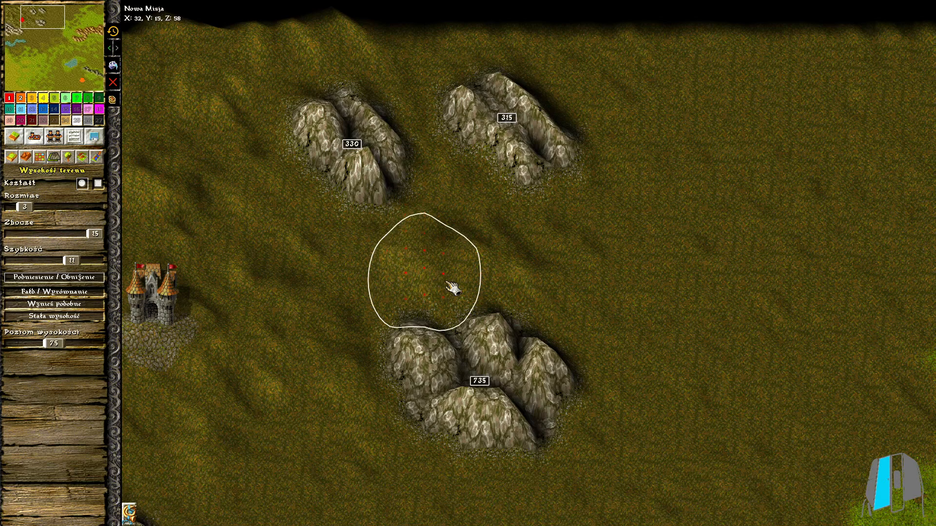
middle_click_drag(438, 358, 503, 171)
middle_click_drag(488, 375, 416, 230)
mouse_move(361, 146)
left_mouse_down()
mouse_move(210, 136)
mouse_move(313, 380)
mouse_move(372, 283)
mouse_move(482, 247)
mouse_move(673, 240)
left_mouse_up()
Shape rolling hills on the brown ground south of the largest grey rock outcrop, down to the grass border
middle_click_drag(629, 240, 537, 318)
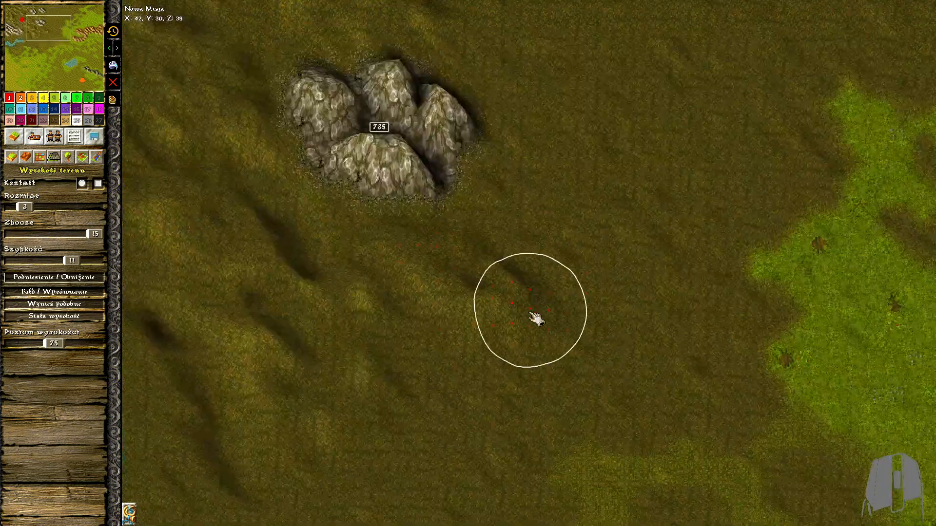
left_click_drag(476, 336, 451, 415)
middle_click_drag(559, 437, 559, 254)
left_click_drag(441, 311, 322, 288)
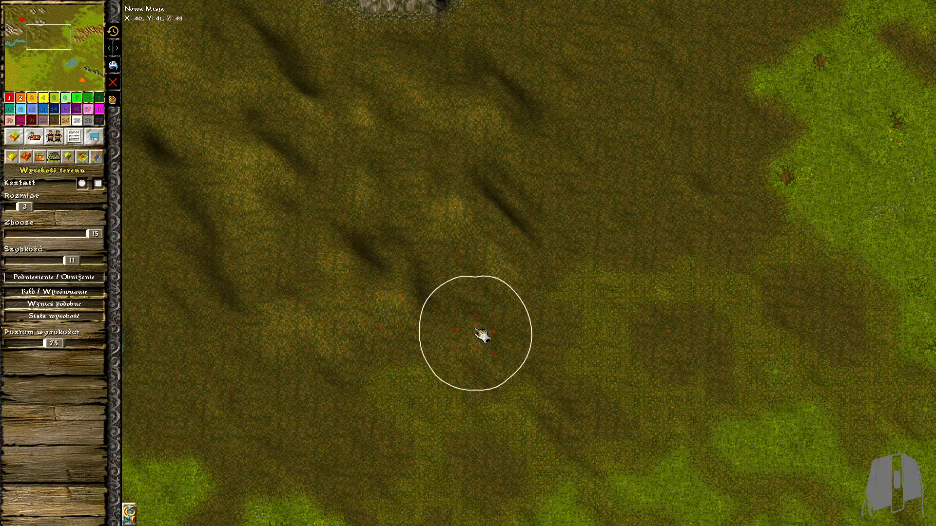
left_click_drag(480, 338, 403, 368)
middle_click_drag(473, 319, 627, 175)
mouse_move(420, 246)
left_mouse_down()
mouse_move(483, 315)
mouse_move(439, 266)
left_mouse_up()
middle_click_drag(435, 254, 518, 240)
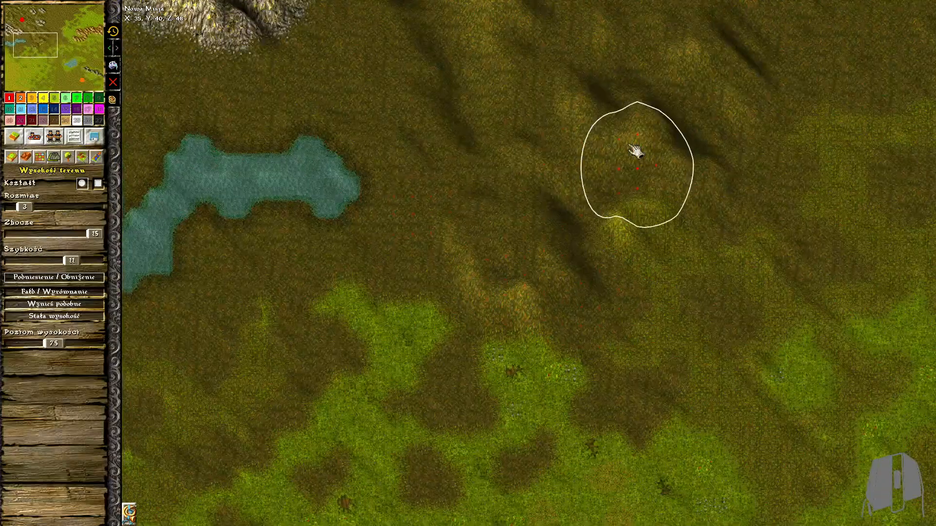
Set the height brush speed to 10 and raise uneven ground between the gold-bearing mountain and the river
middle_click_drag(431, 213, 539, 359)
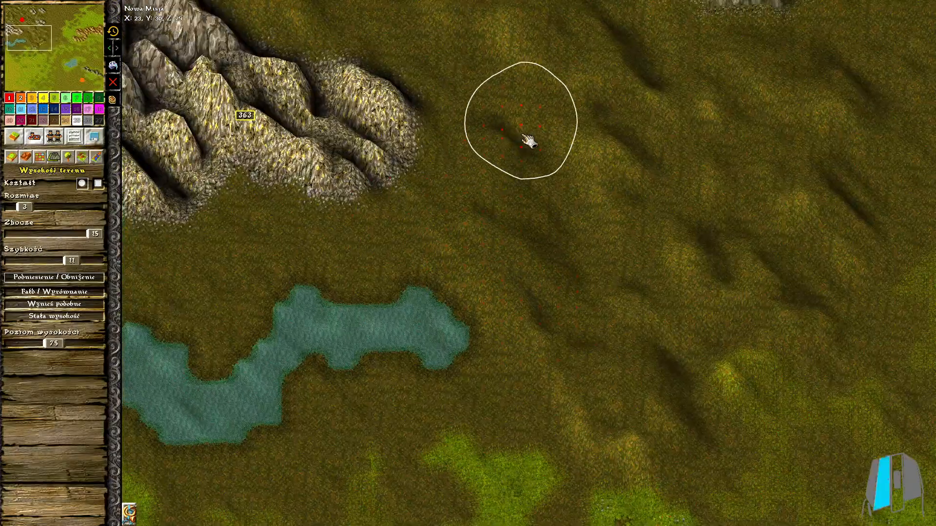
left_click(69, 262)
middle_click_drag(325, 250, 357, 241)
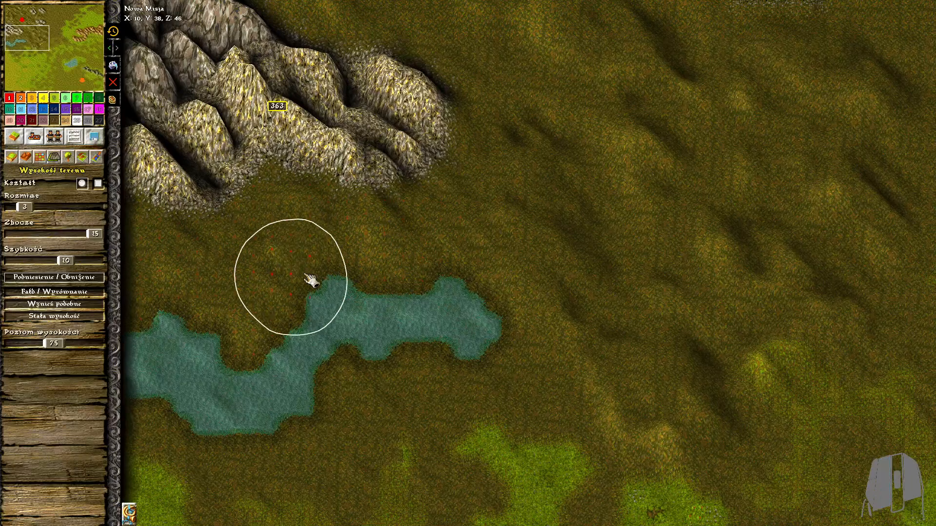
key("Down")
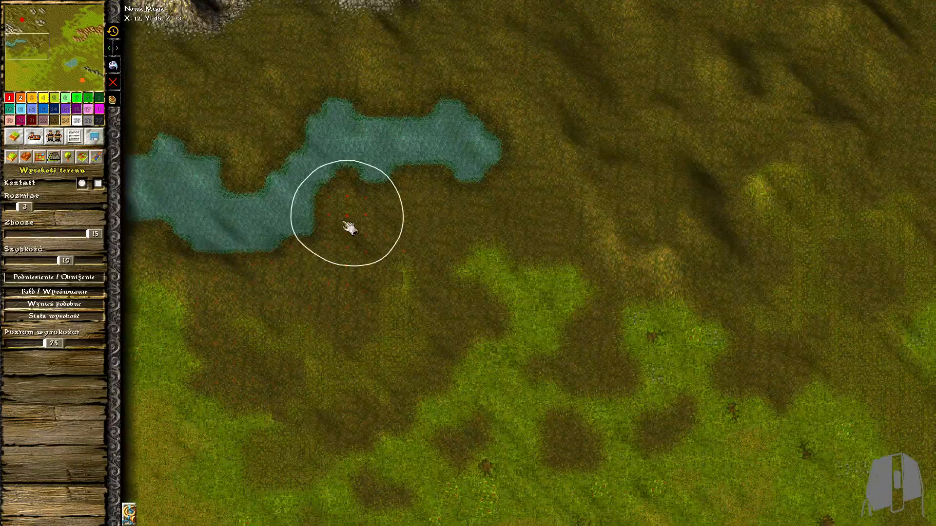
left_click_drag(491, 203, 386, 199)
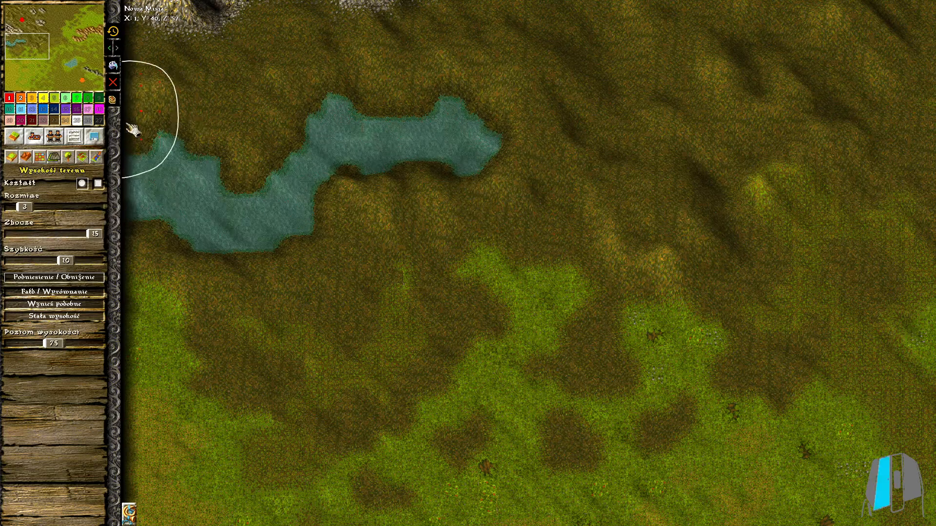
scroll(153, 90, "up", 1)
Raise hills on the brown ground along the river's south bank and around its east end
key("Down")
mouse_move(220, 214)
left_mouse_down()
mouse_move(299, 288)
mouse_move(339, 344)
mouse_move(487, 219)
left_mouse_up()
mouse_move(363, 195)
left_mouse_down()
mouse_move(330, 246)
mouse_move(433, 239)
left_mouse_up()
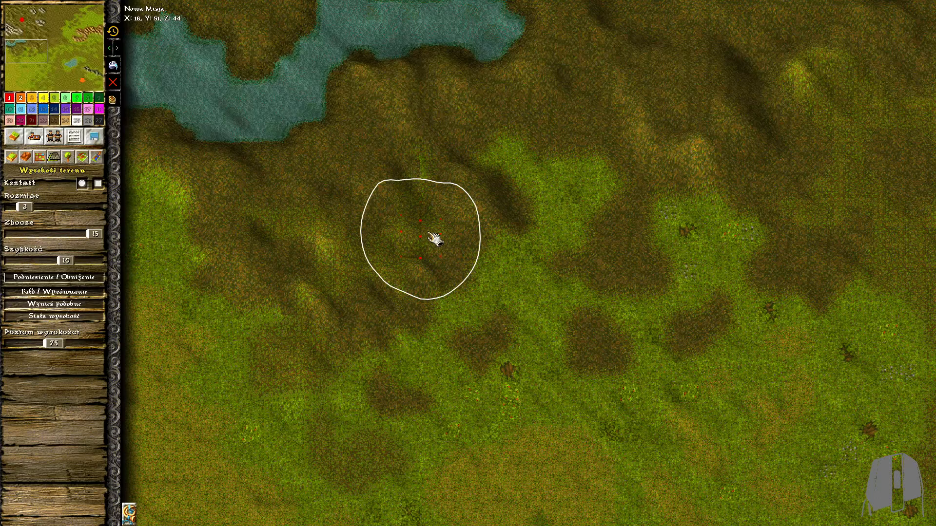
key("q")
scroll(399, 172, "up", 5)
scroll(435, 145, "down", 4)
key("w")
mouse_move(549, 142)
middle_mouse_down()
mouse_move(583, 176)
mouse_move(483, 229)
middle_mouse_up()
scroll(487, 239, "down", 2)
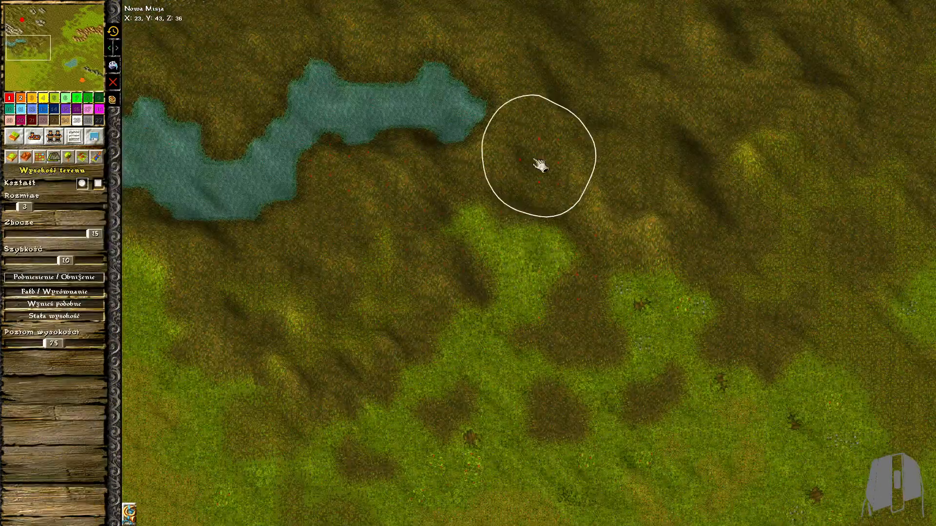
Add more height variation to the brown terrain between the river's east end and the centre of the map
middle_click_drag(656, 254, 562, 196)
middle_click_drag(593, 273, 367, 384)
mouse_move(367, 383)
left_mouse_down()
mouse_move(414, 346)
mouse_move(466, 355)
mouse_move(516, 322)
left_mouse_up()
mouse_move(538, 291)
left_mouse_down()
mouse_move(563, 211)
mouse_move(610, 150)
left_mouse_up()
middle_click_drag(605, 152, 496, 275)
left_click_drag(411, 216, 568, 88)
middle_click_drag(568, 88, 507, 214)
Raise rolling hills on the brown ground between the largest grey outcrop and the brown mountain range
scroll(507, 213, "up", 1)
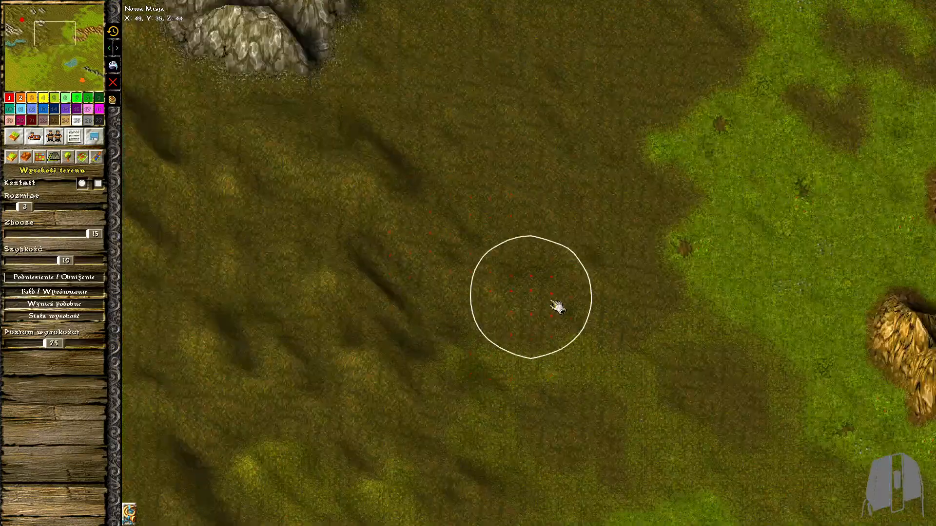
left_click_drag(567, 253, 666, 272)
middle_click_drag(667, 203, 631, 321)
mouse_move(632, 320)
left_mouse_down()
mouse_move(550, 241)
mouse_move(568, 117)
left_mouse_up()
middle_click_drag(569, 117, 612, 269)
mouse_move(612, 270)
left_mouse_down()
mouse_move(562, 330)
mouse_move(563, 357)
mouse_move(703, 350)
left_mouse_up()
scroll(597, 288, "down", 2)
Extend the hills across the northern brown ground east of the grey rock outcrops
mouse_move(475, 83)
left_mouse_down()
mouse_move(464, 93)
mouse_move(628, 205)
left_mouse_up()
left_click_drag(541, 107, 677, 127)
middle_click_drag(677, 127, 618, 158)
mouse_move(414, 39)
left_mouse_down()
mouse_move(546, 48)
mouse_move(696, 74)
mouse_move(722, 250)
left_mouse_up()
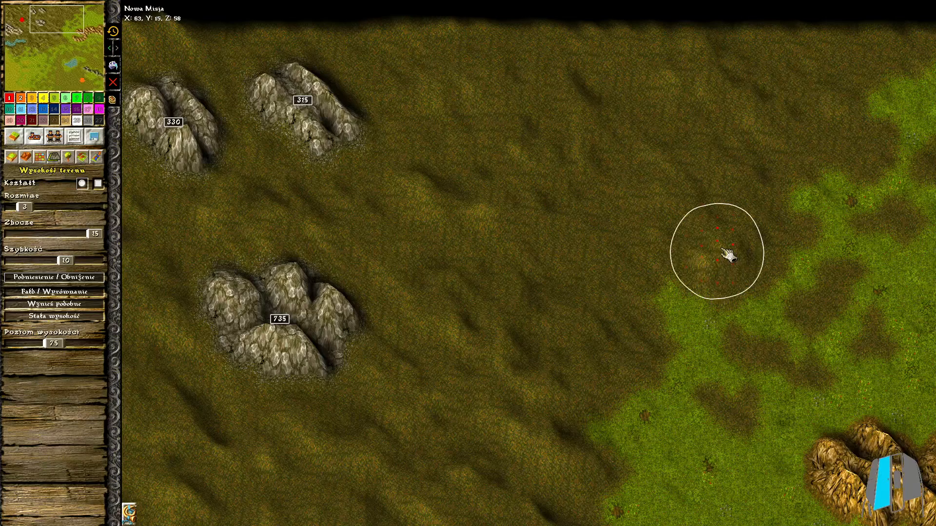
Roughen the border between brown ground and grass north of the brown mountain range with gentle hills
middle_click_drag(728, 254, 424, 286)
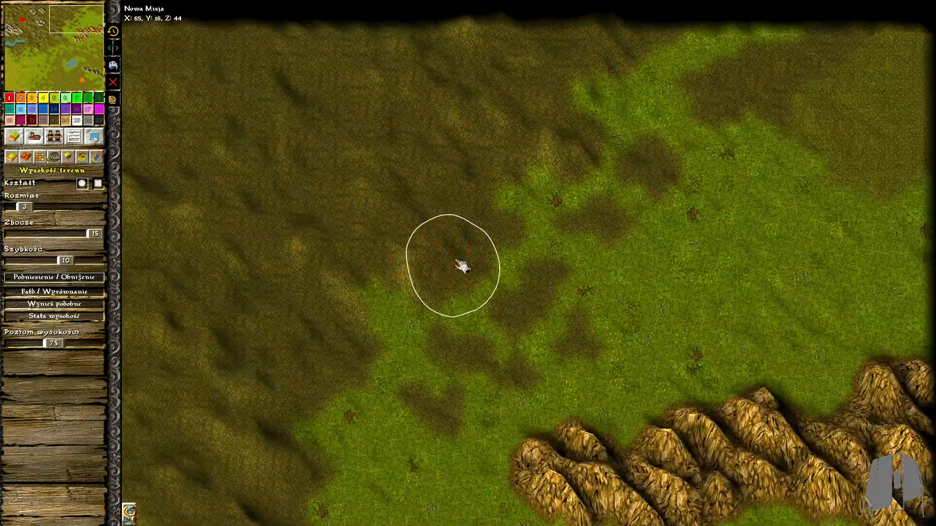
left_click_drag(402, 284, 424, 280)
middle_click_drag(424, 280, 815, 234)
scroll(815, 234, "down", 4)
scroll(203, 82, "up", 5)
mouse_move(342, 174)
left_mouse_down()
mouse_move(272, 162)
mouse_move(300, 232)
left_mouse_up()
Set the height brush slope to 13 and raise hills along the brown and grass border near the map centre
scroll(453, 170, "down", 4)
mouse_move(780, 386)
middle_mouse_down()
mouse_move(453, 170)
mouse_move(409, 20)
middle_mouse_up()
left_click_drag(96, 235, 85, 237)
scroll(356, 356, "up", 3)
mouse_move(356, 356)
middle_mouse_down()
mouse_move(296, 363)
mouse_move(302, 327)
middle_mouse_up()
left_click_drag(516, 125, 519, 176)
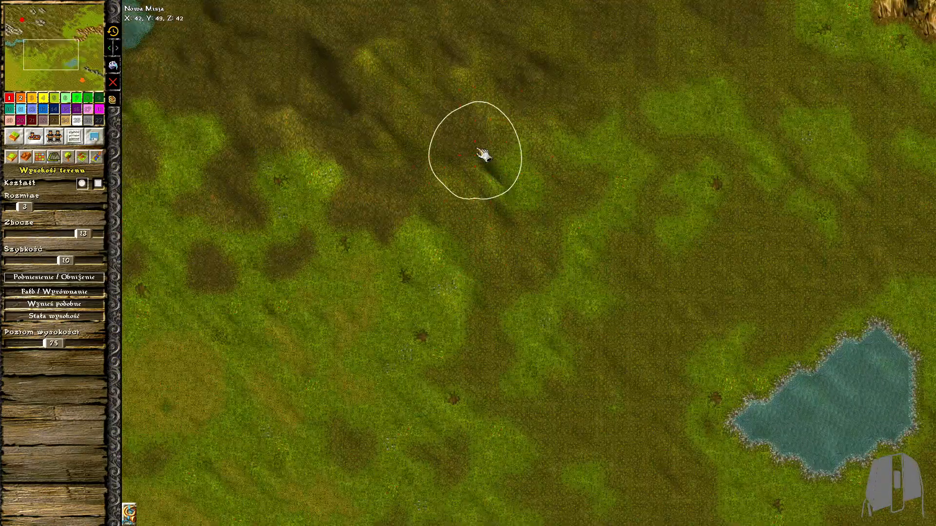
Raise hills on the mixed grass and brown patches north-west of the pond
middle_click_drag(518, 264, 510, 195)
left_click_drag(507, 207, 473, 263)
middle_click_drag(546, 344, 426, 261)
left_click_drag(452, 177, 579, 222)
middle_click_drag(579, 222, 500, 355)
left_click_drag(366, 195, 464, 284)
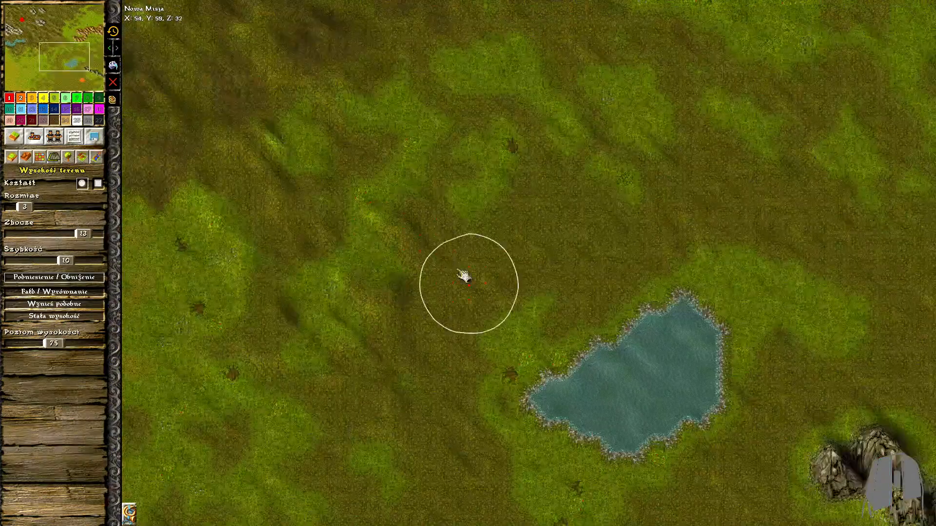
Shape gentle rises on the ground north of the pond
middle_click_drag(641, 172, 591, 390)
left_click_drag(287, 150, 437, 215)
left_click_drag(405, 73, 595, 244)
mouse_move(453, 226)
left_mouse_down()
mouse_move(589, 283)
mouse_move(601, 397)
left_mouse_up()
middle_click_drag(600, 398, 454, 161)
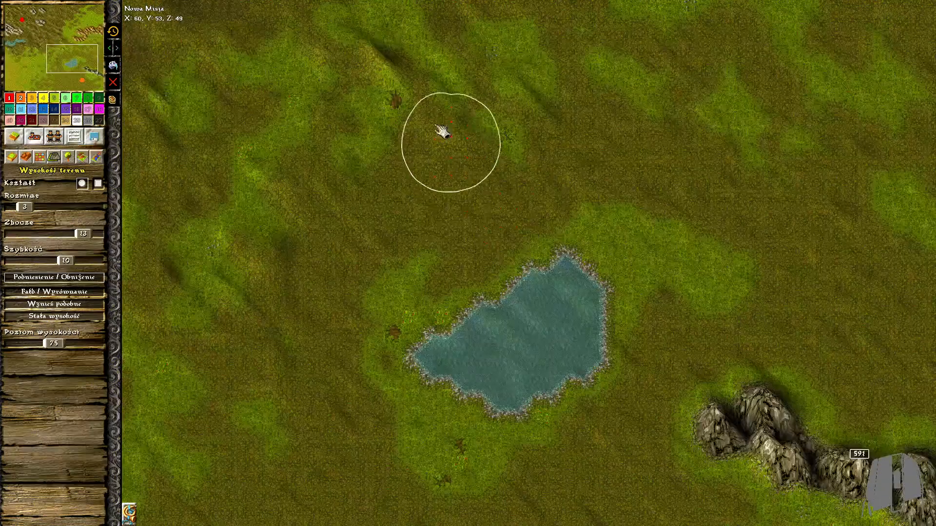
Continue the rolling terrain west and south-west of the pond
left_click_drag(288, 219, 337, 335)
middle_click_drag(337, 335, 406, 220)
left_click_drag(254, 195, 330, 254)
middle_click_drag(330, 253, 377, 190)
middle_click_drag(562, 365, 554, 240)
left_click_drag(386, 200, 466, 315)
left_click_drag(355, 369, 372, 336)
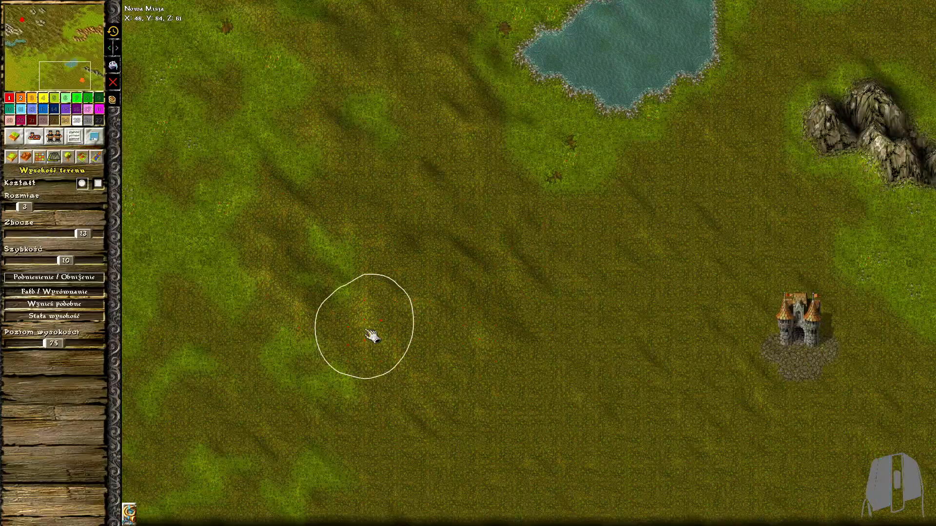
Raise low hills on the southern ground between the western grassland and the orange storehouse
middle_click_drag(372, 336, 533, 315)
left_click_drag(408, 337, 371, 310)
middle_click_drag(371, 310, 422, 307)
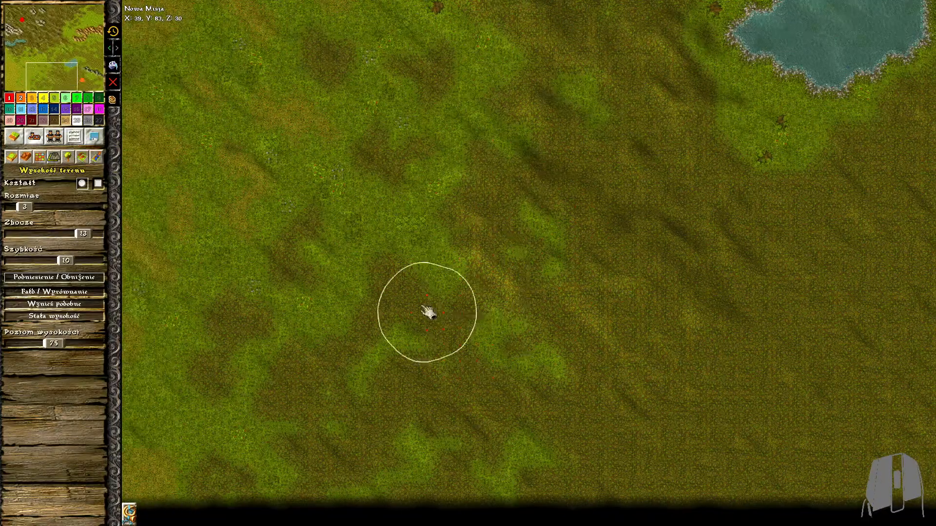
mouse_move(528, 373)
left_mouse_down()
mouse_move(372, 403)
mouse_move(472, 434)
mouse_move(497, 502)
mouse_move(372, 472)
mouse_move(424, 376)
left_mouse_up()
scroll(424, 376, "up", 1)
middle_click_drag(424, 376, 592, 360)
Shape small hills along the map's south edge west of the orange storehouse
mouse_move(477, 487)
left_mouse_down()
mouse_move(460, 482)
mouse_move(497, 304)
mouse_move(442, 423)
left_mouse_up()
left_click_drag(362, 327, 407, 361)
mouse_move(407, 361)
left_mouse_down()
mouse_move(338, 432)
mouse_move(205, 429)
left_mouse_up()
middle_click_drag(205, 429, 414, 415)
left_click_drag(376, 372, 404, 390)
middle_click_drag(799, 317, 219, 297)
Raise the grassy bank around the west tip of the pond
scroll(481, 211, "down", 3)
left_click_drag(487, 216, 462, 229)
scroll(539, 182, "up", 3)
left_click_drag(526, 168, 487, 182)
middle_click_drag(487, 182, 460, 322)
left_click_drag(561, 171, 448, 210)
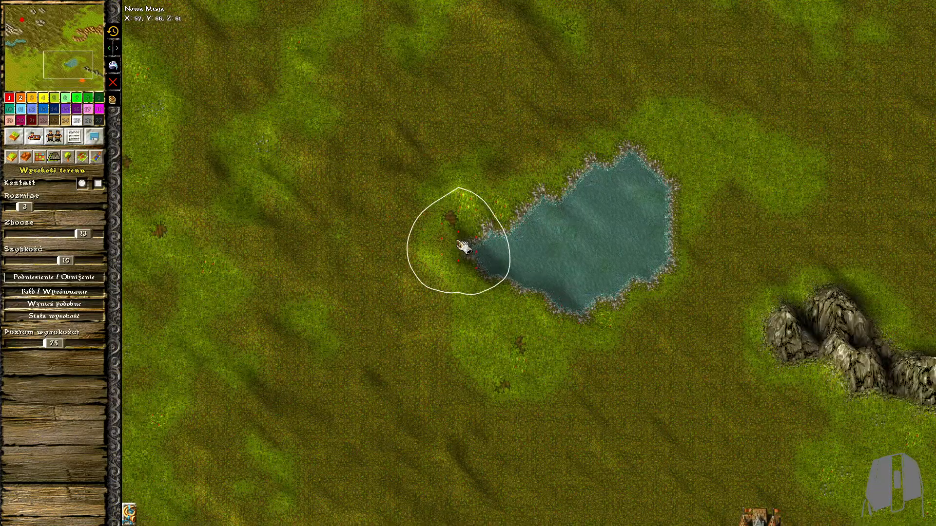
left_click_drag(469, 243, 497, 301)
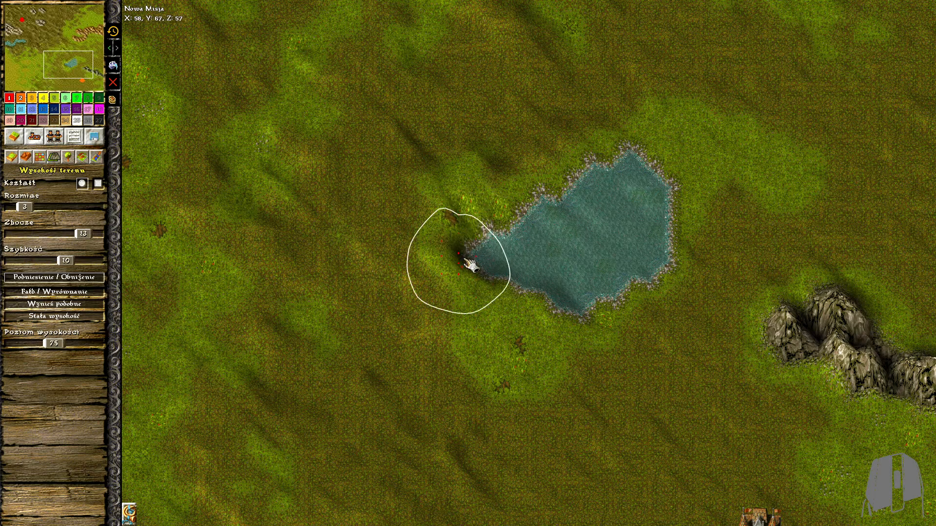
Raise the ground around the north-east shore of the pond and up towards the brown mountain range
middle_click_drag(689, 141, 504, 278)
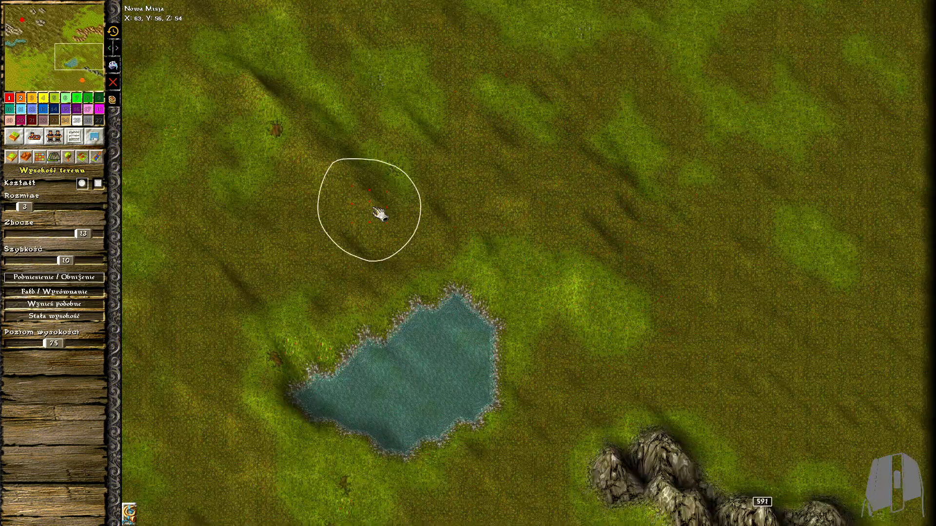
middle_click_drag(527, 146, 356, 298)
middle_click_drag(566, 263, 475, 229)
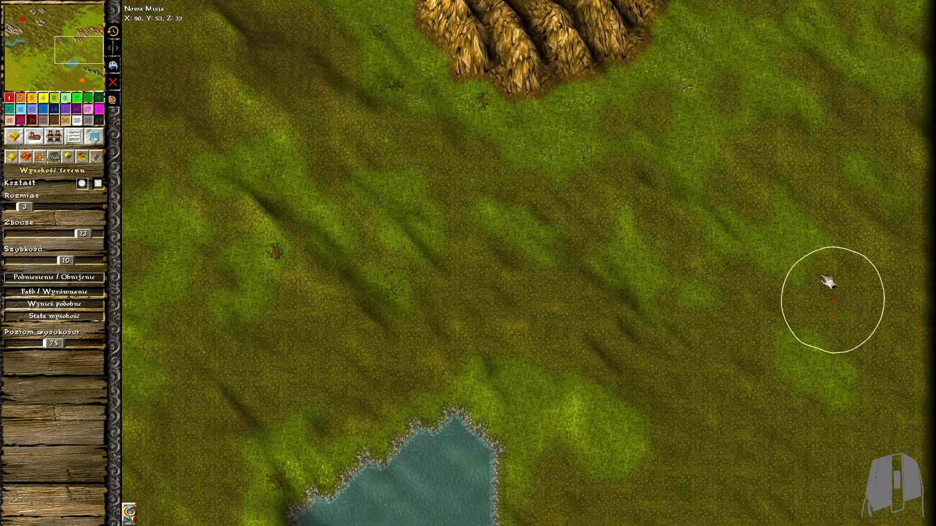
Add small hills along the map's east edge south of the brown mountain range
key("Down")
left_click(700, 369)
key("Down")
left_click(877, 334)
mouse_move(877, 334)
left_mouse_down()
mouse_move(852, 372)
mouse_move(877, 415)
left_mouse_up()
middle_click_drag(910, 453, 908, 311)
Raise gentle hills on the ground west and north of the orange storehouse
mouse_move(678, 187)
left_mouse_down()
mouse_move(506, 188)
mouse_move(644, 378)
left_mouse_up()
middle_click_drag(596, 322, 639, 221)
mouse_move(585, 371)
left_mouse_down()
mouse_move(506, 512)
mouse_move(555, 439)
left_mouse_up()
middle_click_drag(633, 349, 607, 251)
mouse_move(487, 390)
left_mouse_down()
mouse_move(641, 357)
mouse_move(614, 361)
left_mouse_up()
middle_click_drag(597, 358, 580, 319)
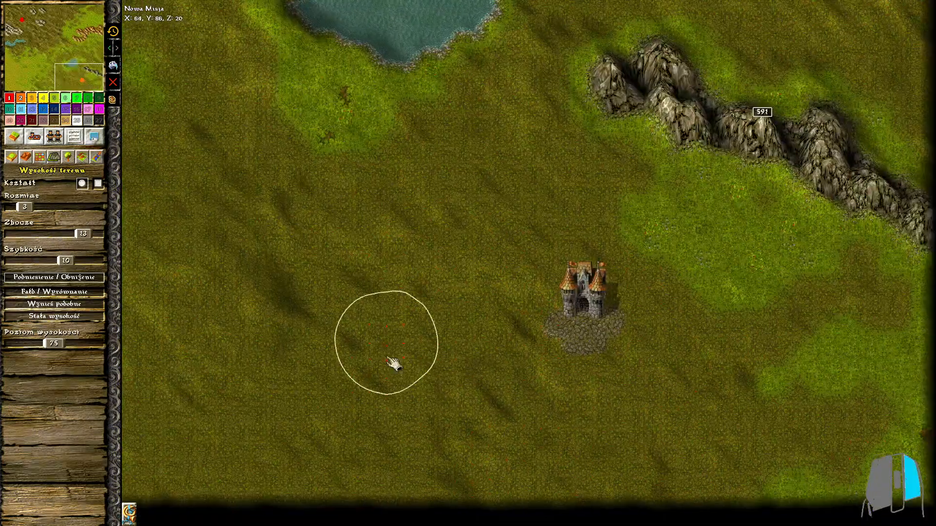
Continue the low hills south and east of the orange storehouse and onto the grass below the grey ridge
left_click_drag(507, 453, 633, 492)
mouse_move(455, 258)
left_mouse_down()
mouse_move(444, 321)
mouse_move(588, 418)
mouse_move(526, 390)
left_mouse_up()
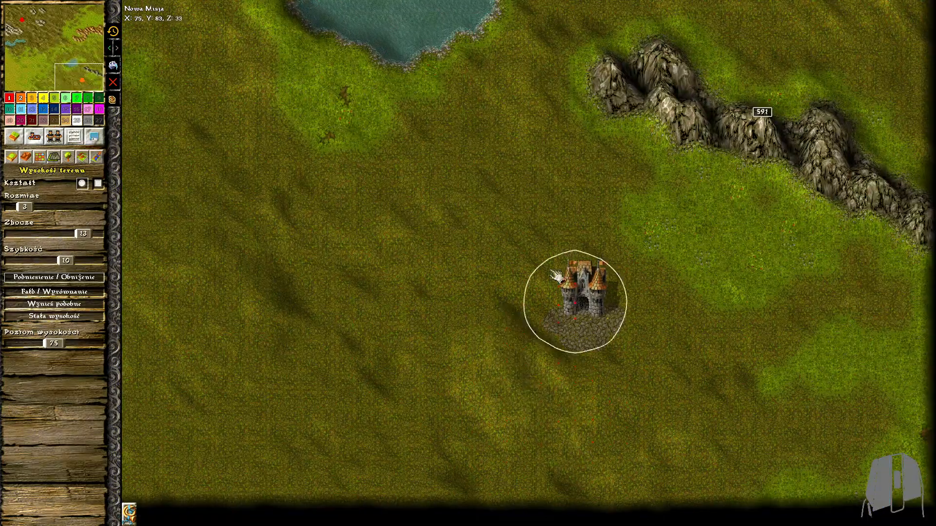
left_click_drag(517, 303, 559, 331)
mouse_move(730, 171)
right_mouse_down()
mouse_move(853, 209)
mouse_move(649, 180)
right_mouse_up()
mouse_move(727, 288)
left_mouse_down()
mouse_move(817, 320)
mouse_move(772, 464)
mouse_move(848, 419)
left_mouse_up()
Turn on the passability overlay and adjust heights by the grey ridge with a smaller height brush
left_click(130, 514)
left_click(181, 440)
scroll(868, 259, "up", 5)
left_click(10, 207)
middle_click_drag(650, 122, 645, 174)
mouse_move(713, 99)
middle_mouse_down()
mouse_move(736, 209)
mouse_move(668, 114)
middle_mouse_up()
Turn off the passability overlay, restore height brush size 3 and close the display options
left_click(165, 439)
left_click(24, 208)
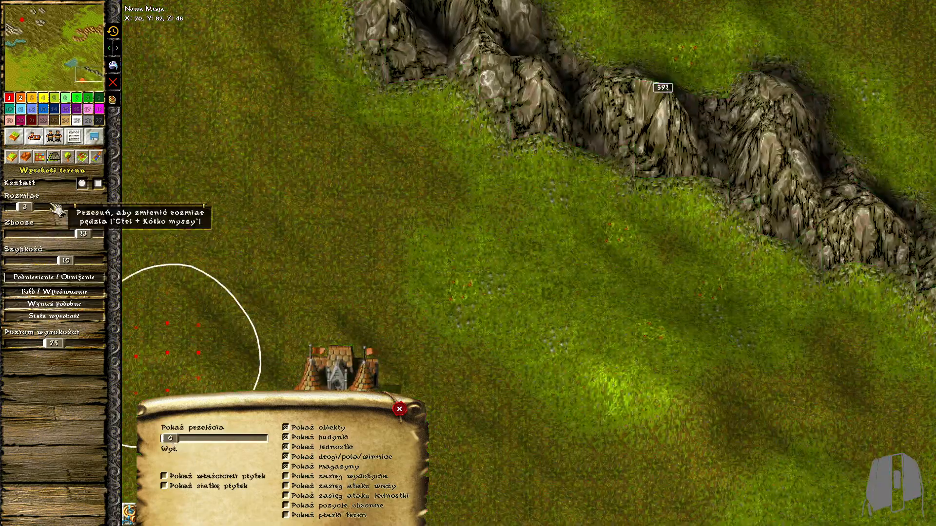
left_click(399, 409)
Add stronger hills to the southern terrain west of the orange storehouse
scroll(422, 376, "down", 8)
middle_click_drag(422, 376, 625, 197)
middle_click_drag(414, 219, 531, 245)
scroll(201, 158, "up", 3)
middle_click_drag(201, 158, 268, 305)
Set the height brush slope to 12 and raise rolling hills along the map's south-western edge
left_click(88, 238)
mouse_move(142, 54)
left_mouse_down()
mouse_move(161, 184)
mouse_move(152, 214)
left_mouse_up()
left_click_drag(137, 241, 131, 171)
scroll(141, 283, "down", 2)
middle_click_drag(142, 288, 135, 118)
middle_click_drag(131, 291, 132, 252)
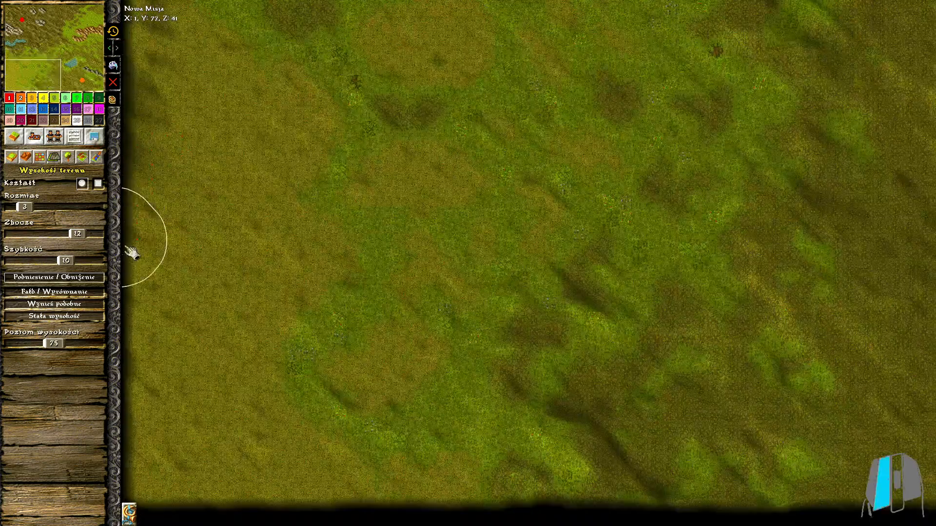
mouse_move(131, 370)
left_mouse_down()
mouse_move(390, 497)
mouse_move(271, 464)
mouse_move(254, 243)
mouse_move(282, 250)
mouse_move(204, 122)
mouse_move(214, 90)
left_mouse_up()
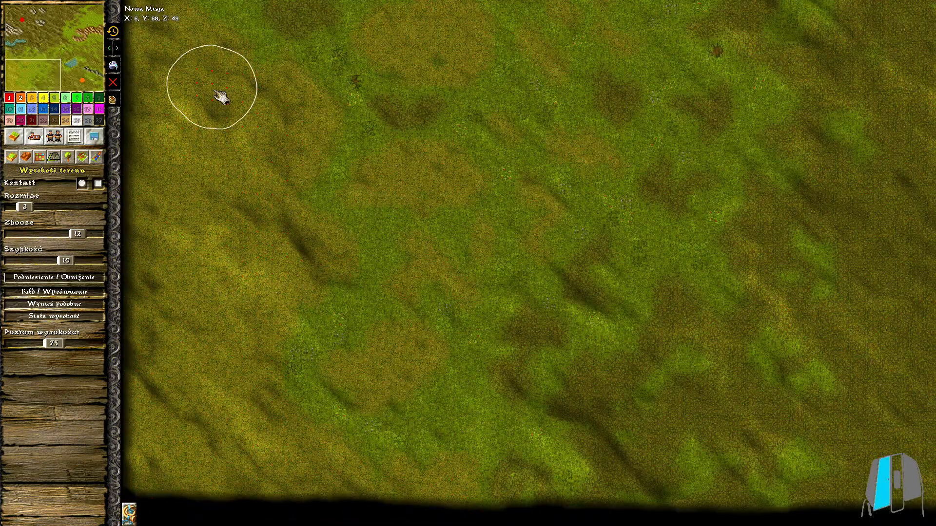
left_click_drag(187, 326, 173, 261)
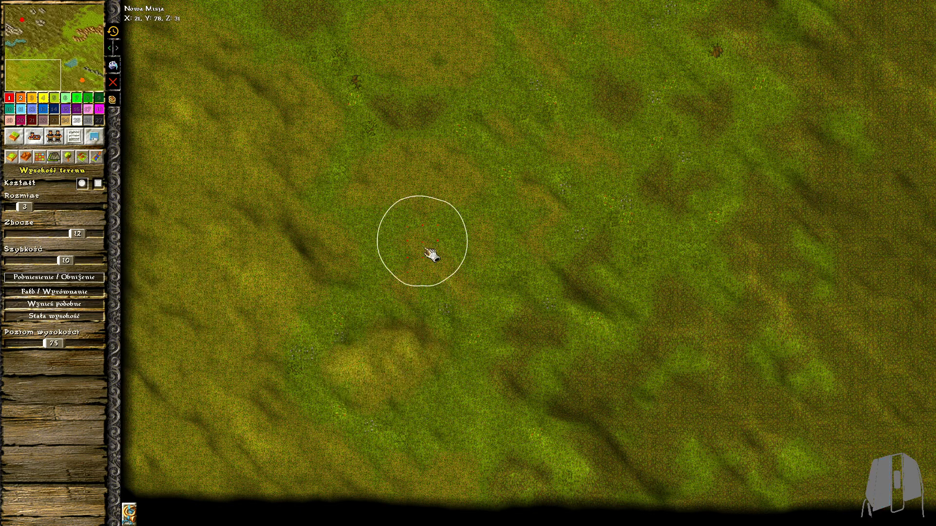
Raise the yellowish patches in the south-western grassland into gentle mounds
left_click_drag(425, 250, 416, 239)
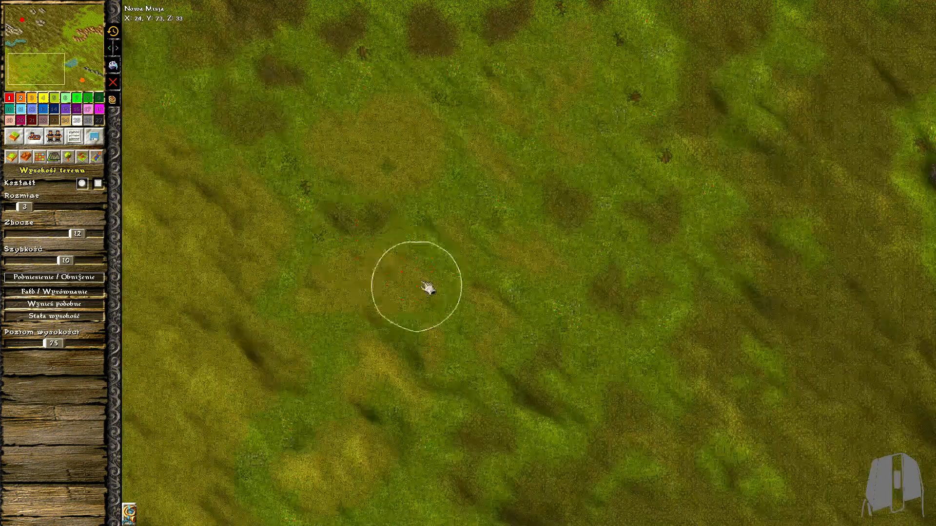
mouse_move(429, 289)
left_mouse_down()
mouse_move(253, 351)
mouse_move(298, 261)
left_mouse_up()
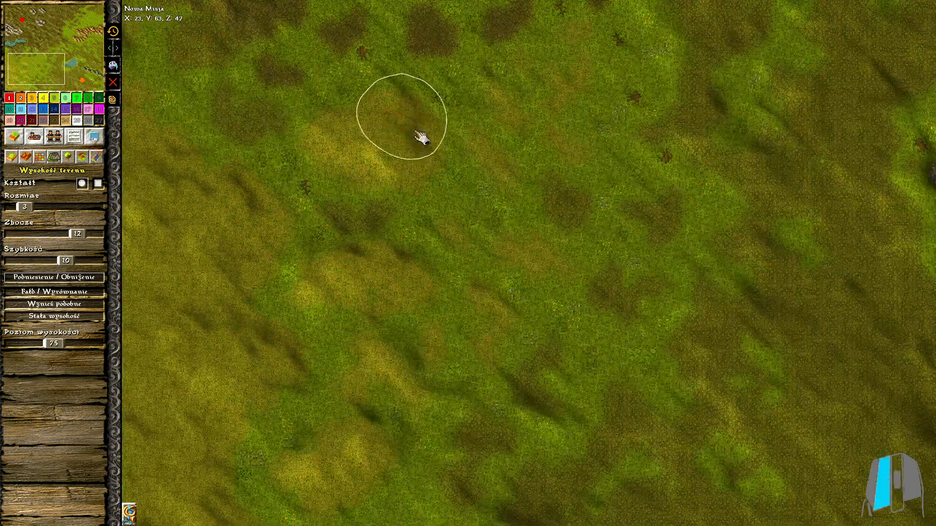
left_click_drag(396, 107, 506, 152)
left_click(419, 183)
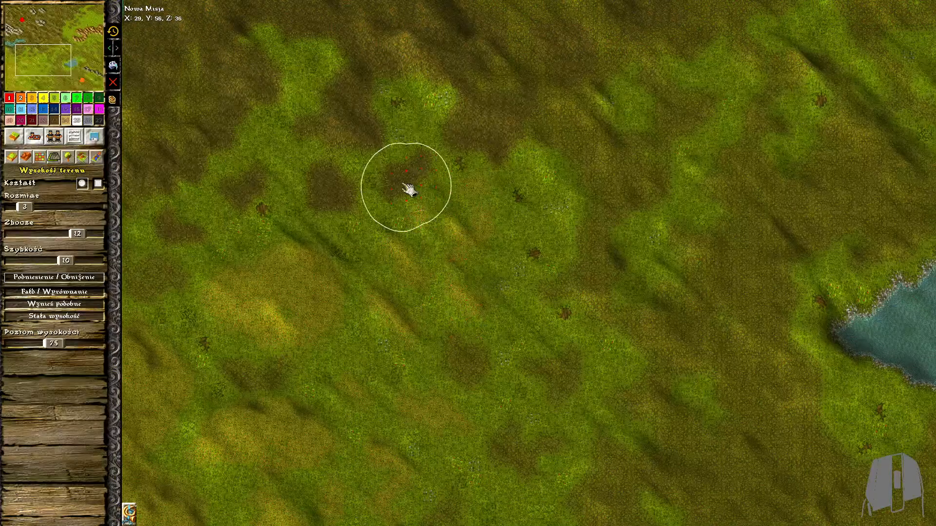
Continue the gentle hills across the grassland west of the pond down to the map's south edge
middle_click_drag(237, 189, 300, 203)
middle_click_drag(498, 295, 363, 155)
middle_click_drag(400, 381, 441, 274)
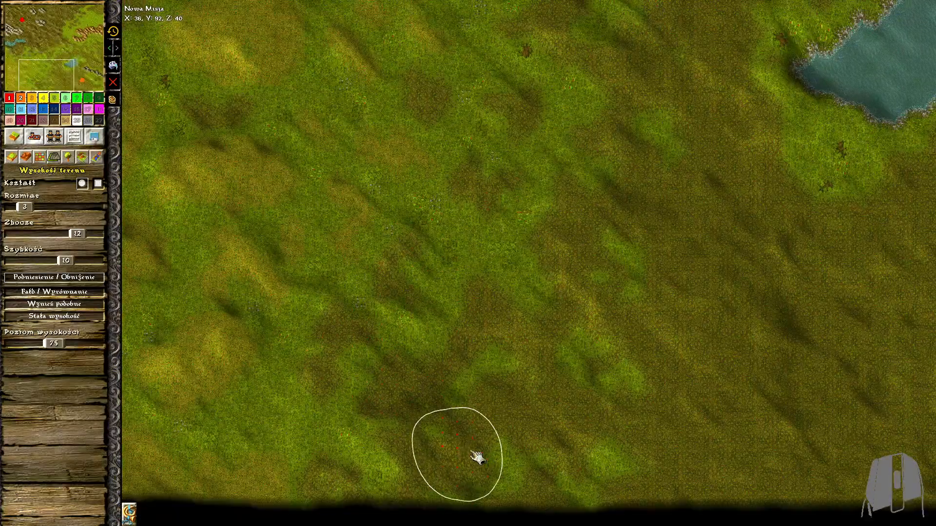
scroll(460, 452, "down", 7)
scroll(391, 273, "up", 7)
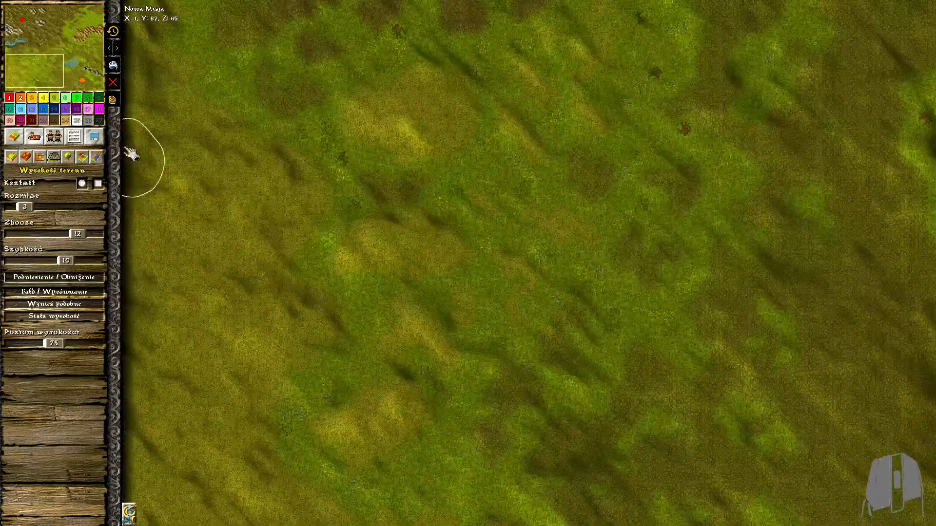
key("Up")
key("Down")
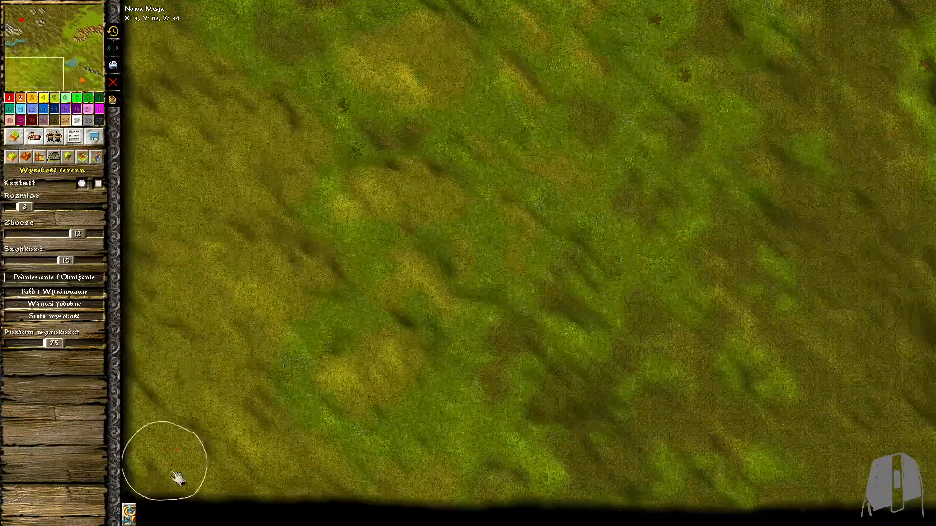
Set the height brush slope to 10 and raise small hills in the south-western grassland
scroll(228, 453, "down", 6)
scroll(506, 387, "up", 4)
left_click(65, 234)
left_click_drag(411, 216, 425, 262)
mouse_move(458, 190)
right_mouse_down()
mouse_move(636, 287)
mouse_move(621, 239)
mouse_move(505, 215)
right_mouse_up()
middle_click_drag(546, 227, 516, 251)
Extend the rolling hills over the dark grassland towards the red storehouse and the north-western mountain
mouse_move(487, 402)
right_mouse_down()
mouse_move(764, 284)
mouse_move(924, 253)
right_mouse_up()
middle_click_drag(924, 254, 896, 247)
right_click_drag(896, 248, 725, 355)
middle_click_drag(912, 68, 911, 215)
right_click_drag(778, 261, 503, 370)
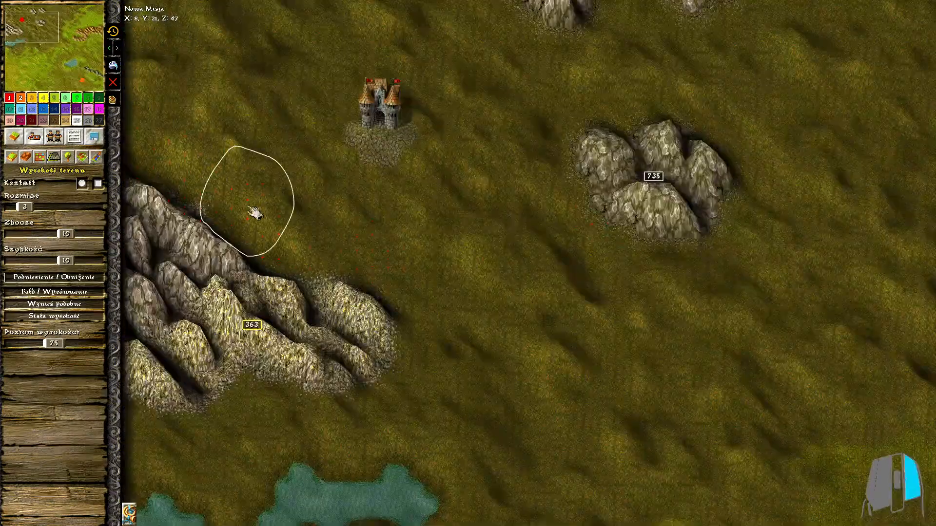
mouse_move(238, 203)
right_mouse_down()
mouse_move(215, 194)
mouse_move(147, 442)
mouse_move(333, 442)
right_mouse_up()
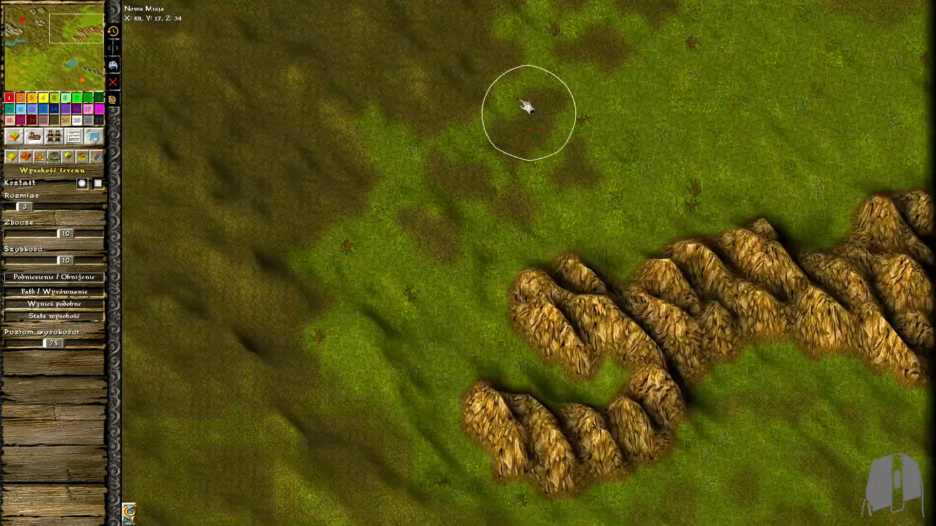
Raise hills along the northern edge from the grey rocks across to the north-eastern corner
left_click_drag(536, 100, 496, 142)
left_click_drag(483, 60, 451, 108)
middle_click_drag(612, 142, 589, 330)
mouse_move(517, 173)
left_mouse_down()
mouse_move(591, 222)
mouse_move(560, 147)
left_mouse_up()
middle_click_drag(632, 149, 635, 151)
mouse_move(738, 105)
left_mouse_down()
mouse_move(764, 84)
mouse_move(877, 156)
mouse_move(913, 119)
mouse_move(909, 96)
left_mouse_up()
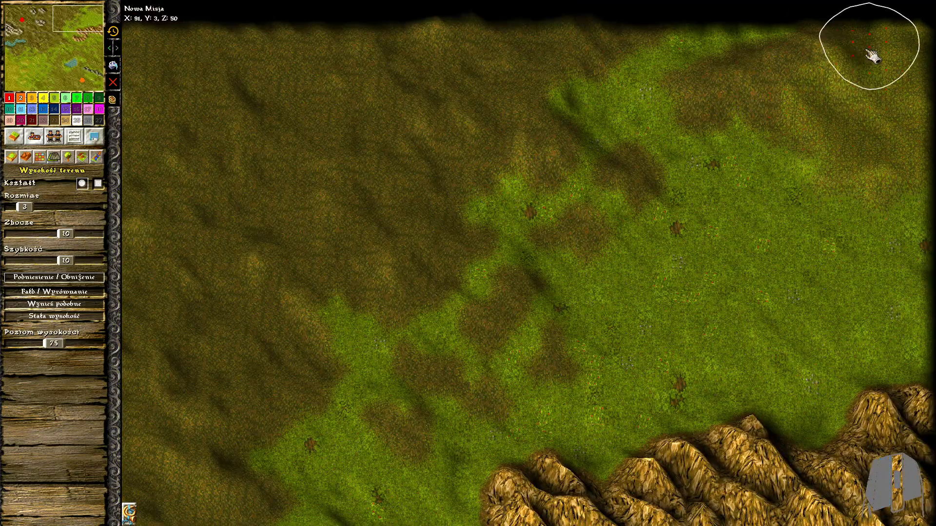
Raise a broad ridge in the green grassland north of the golden mountains
middle_click_drag(914, 358, 898, 251)
right_click_drag(724, 129, 878, 256)
mouse_move(675, 185)
left_mouse_down()
mouse_move(677, 234)
mouse_move(663, 222)
left_mouse_up()
mouse_move(629, 176)
left_mouse_down()
mouse_move(606, 220)
mouse_move(629, 215)
left_mouse_up()
left_click_drag(843, 107, 900, 128)
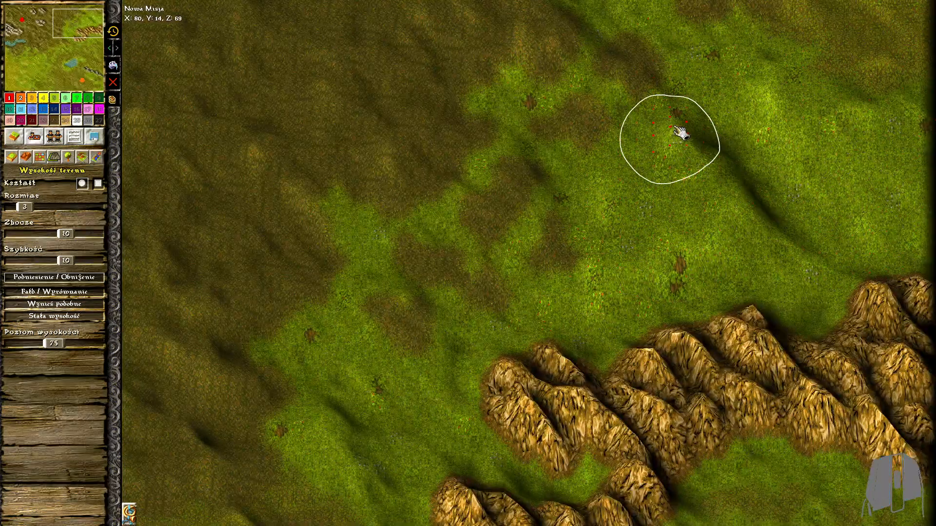
Add further gentle mounds over the bright grass between the north-eastern corner and the golden mountains
left_click_drag(675, 129, 702, 144)
mouse_move(744, 76)
left_mouse_down()
mouse_move(781, 50)
mouse_move(768, 68)
left_mouse_up()
scroll(721, 139, "down", 5)
scroll(821, 265, "up", 3)
left_click_drag(812, 197, 782, 213)
scroll(781, 215, "down", 3)
middle_click_drag(726, 439, 695, 157)
scroll(683, 163, "down", 4)
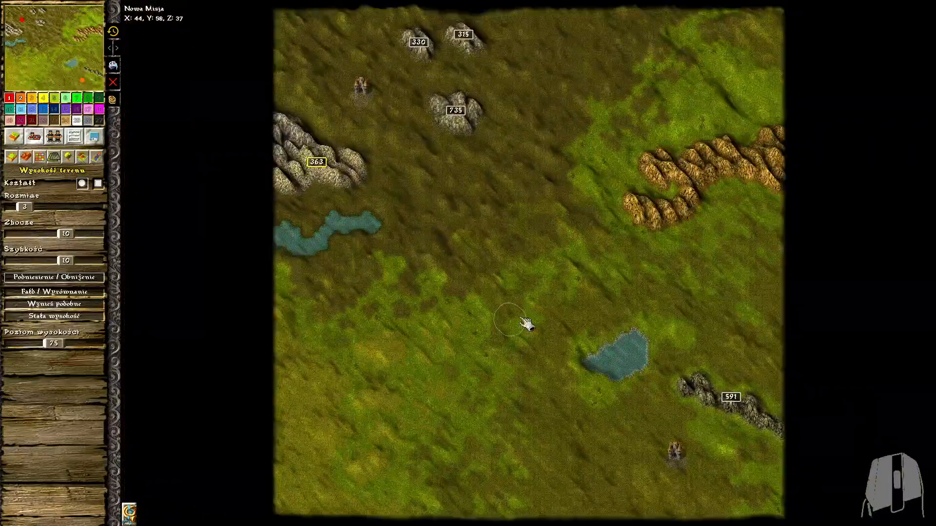
scroll(507, 330, "up", 4)
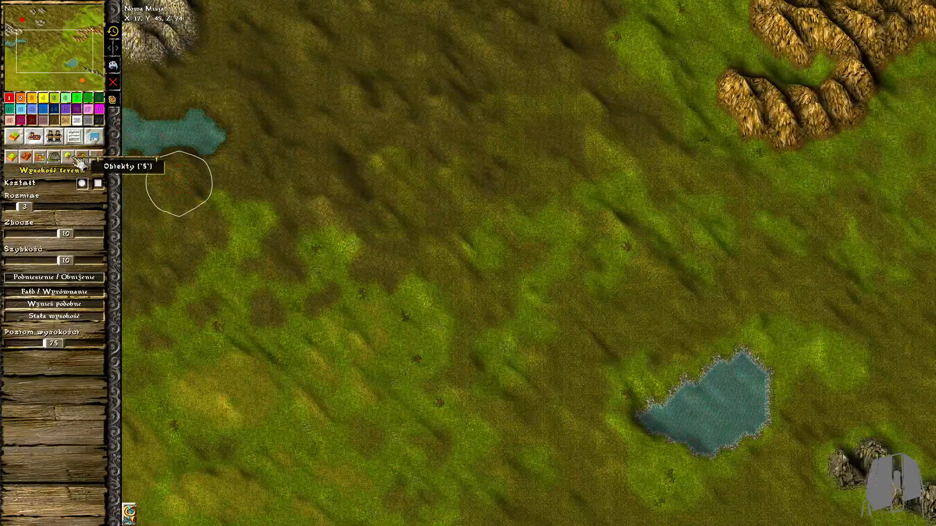
Switch to object placement, open the full object palette and pick the large yellow-leaved tree, object 100
left_click(68, 156)
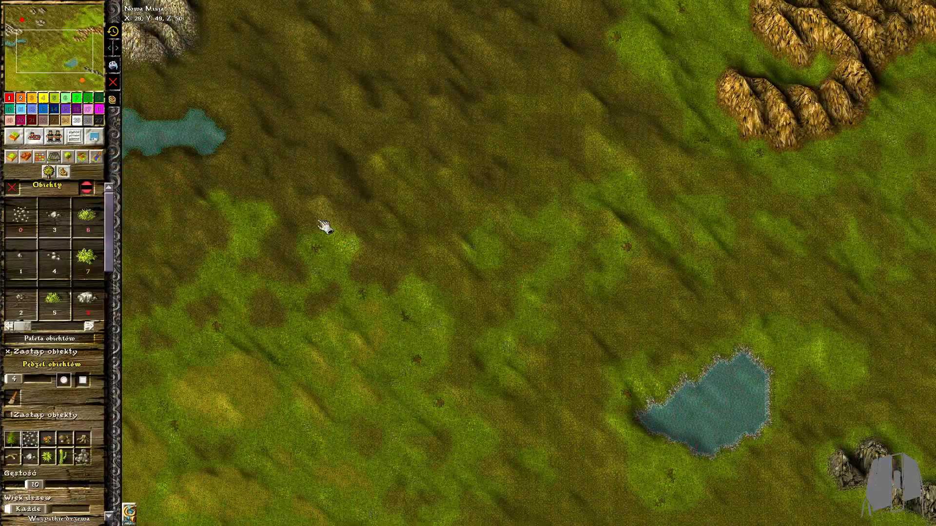
scroll(324, 227, "up", 2)
left_click(51, 328)
left_click_drag(51, 328, 83, 328)
left_click(82, 338)
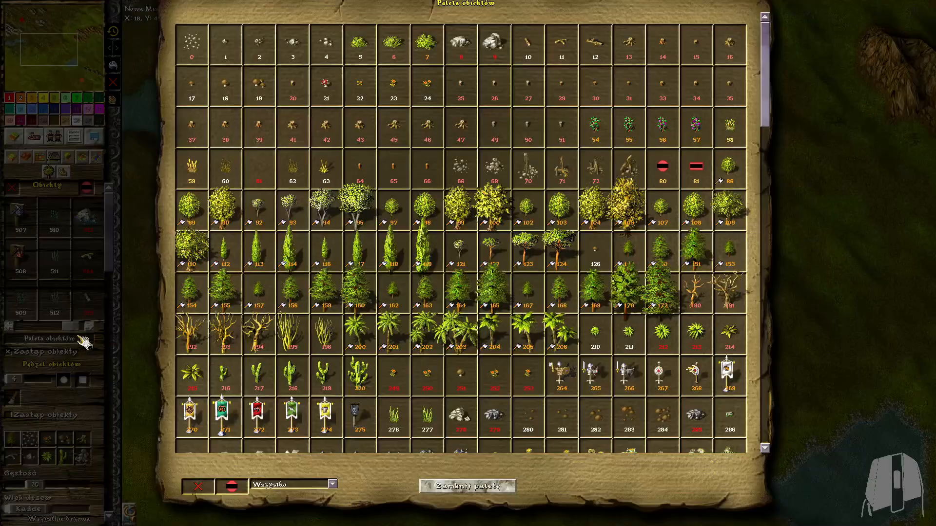
left_click_drag(769, 46, 785, 29)
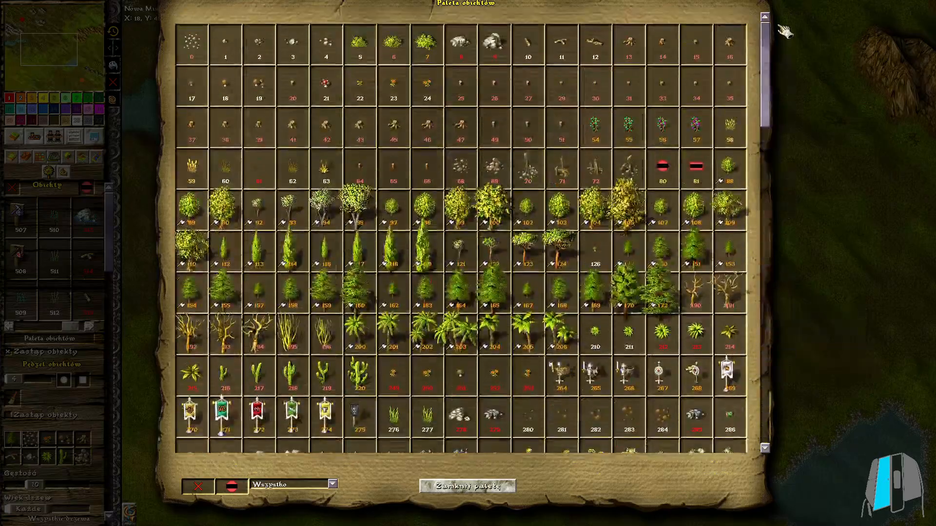
left_click(503, 218)
Try planting single trees near the south edge and painting objects over the grassland with the object brush
middle_click_drag(380, 127, 483, 186)
middle_click_drag(248, 321, 501, 188)
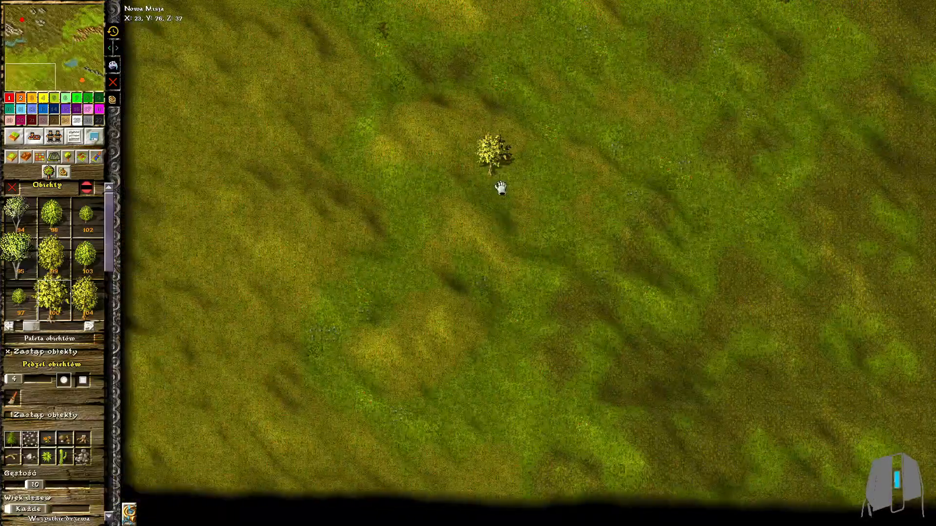
middle_click_drag(651, 441, 439, 358)
scroll(479, 488, "up", 4)
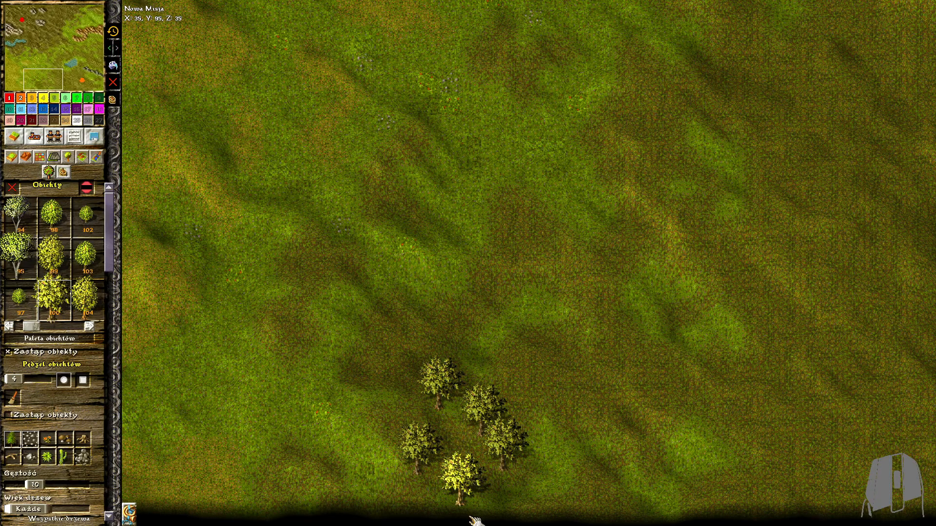
left_click(354, 498)
left_click(323, 441)
left_click(367, 380)
left_click(606, 454)
left_click(13, 397)
mouse_move(356, 383)
left_mouse_down()
mouse_move(441, 419)
mouse_move(293, 414)
left_mouse_up()
Set the template area-marking brush to size 4 and browse the templates of the KingDyron collection
left_click(96, 156)
left_click(13, 204)
mouse_move(15, 190)
left_mouse_down()
mouse_move(29, 191)
mouse_move(18, 193)
left_mouse_up()
scroll(486, 384, "down", 3)
left_click(71, 221)
left_click(533, 198)
left_click_drag(682, 209, 687, 317)
key("Escape")
Mark several rounded forest patches across the south-western grassland with the template area brush
scroll(276, 249, "up", 3)
left_click_drag(370, 173, 387, 188)
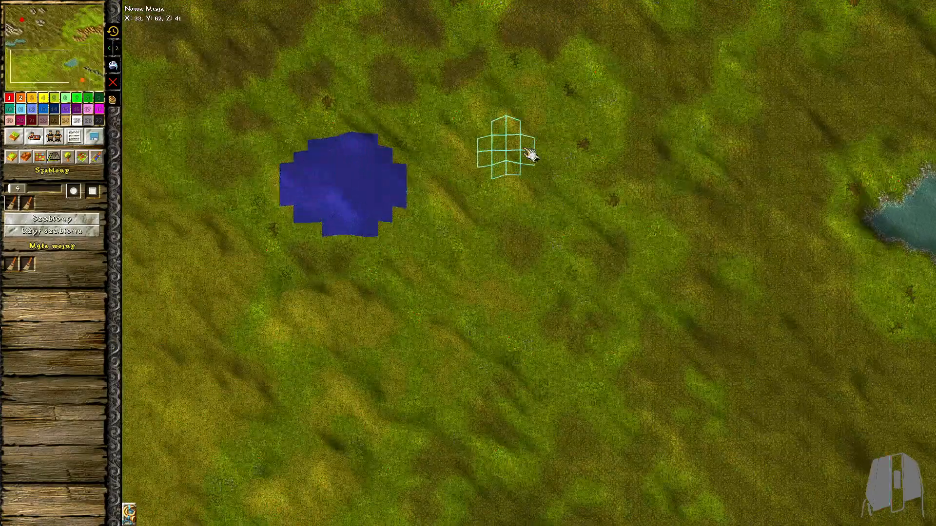
left_click_drag(407, 295, 358, 314)
left_click_drag(380, 379, 451, 353)
middle_click_drag(453, 348, 470, 253)
left_click_drag(411, 363, 339, 378)
mouse_move(426, 498)
left_mouse_down()
mouse_move(158, 464)
mouse_move(283, 434)
left_mouse_up()
Mark further forest patches along the map's western edge
scroll(213, 227, "up", 1)
middle_click_drag(213, 228, 220, 363)
mouse_move(166, 73)
left_mouse_down()
mouse_move(141, 141)
mouse_move(180, 206)
left_mouse_up()
mouse_move(188, 348)
left_mouse_down()
mouse_move(230, 330)
mouse_move(241, 405)
left_mouse_up()
Choose the KingDyron template Liściaste 2 and apply it to the marked south-western areas
left_click(55, 222)
left_click(620, 220)
left_click(634, 255)
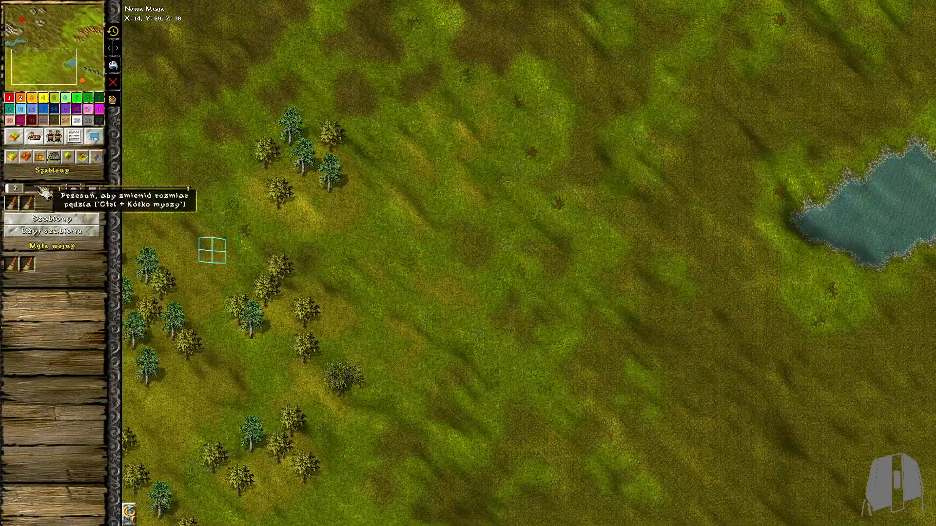
mouse_move(480, 95)
left_mouse_down()
mouse_move(495, 149)
mouse_move(475, 203)
left_mouse_up()
left_click(81, 232)
scroll(309, 299, "down", 4)
scroll(643, 492, "up", 8)
Mark new forest areas for a template and trim the excess with the unmarking brush
mouse_move(646, 496)
middle_mouse_down()
mouse_move(624, 480)
mouse_move(649, 480)
middle_mouse_up()
mouse_move(390, 336)
left_mouse_down()
mouse_move(395, 509)
mouse_move(452, 455)
mouse_move(612, 480)
left_mouse_up()
mouse_move(798, 130)
middle_mouse_down()
mouse_move(731, 207)
mouse_move(526, 317)
middle_mouse_up()
mouse_move(544, 176)
left_mouse_down()
mouse_move(628, 243)
mouse_move(581, 244)
mouse_move(470, 355)
left_mouse_up()
left_click(29, 205)
left_click_drag(656, 265, 606, 239)
Mark forest areas around the pond, along the south edge and in the south-eastern corner by the orange storehouse
left_click(13, 204)
scroll(721, 73, "down", 1)
mouse_move(653, 83)
left_mouse_down()
mouse_move(812, 253)
mouse_move(828, 283)
left_mouse_up()
middle_click_drag(723, 146, 741, 453)
mouse_move(919, 224)
left_mouse_down()
mouse_move(886, 161)
mouse_move(792, 251)
mouse_move(846, 253)
mouse_move(882, 316)
mouse_move(887, 207)
left_mouse_up()
scroll(887, 207, "down", 4)
middle_click_drag(449, 392, 497, 326)
mouse_move(497, 328)
left_mouse_down()
mouse_move(522, 272)
mouse_move(576, 267)
mouse_move(604, 288)
left_mouse_up()
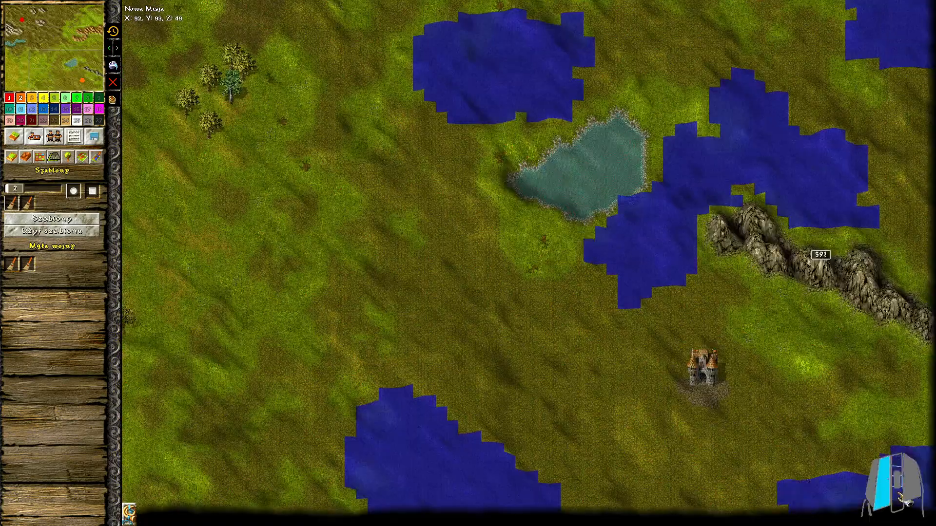
left_click_drag(751, 520, 916, 429)
Plant the marked areas with the mixed Lipa+Czereśnie+jabłoń template
left_click(52, 218)
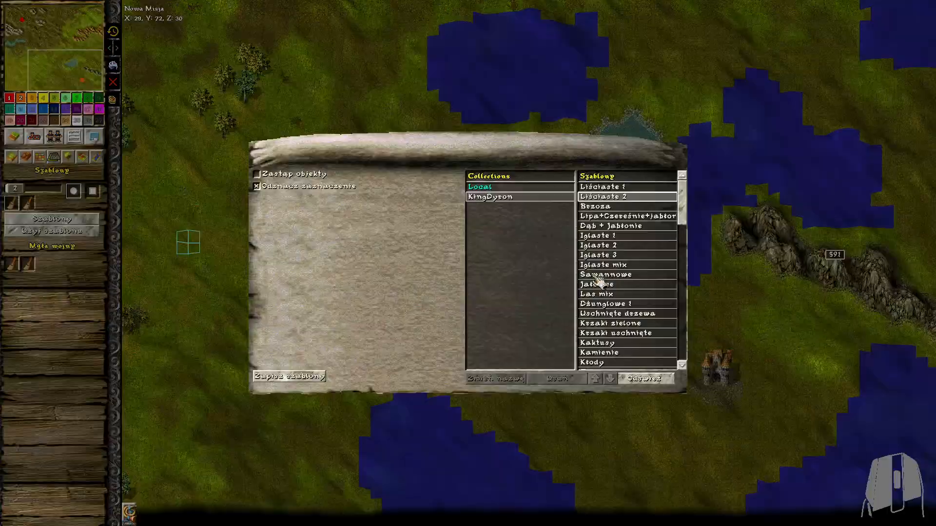
scroll(677, 215, "down", 1)
scroll(655, 220, "up", 1)
left_click(648, 216)
double_click(629, 216)
key("Escape")
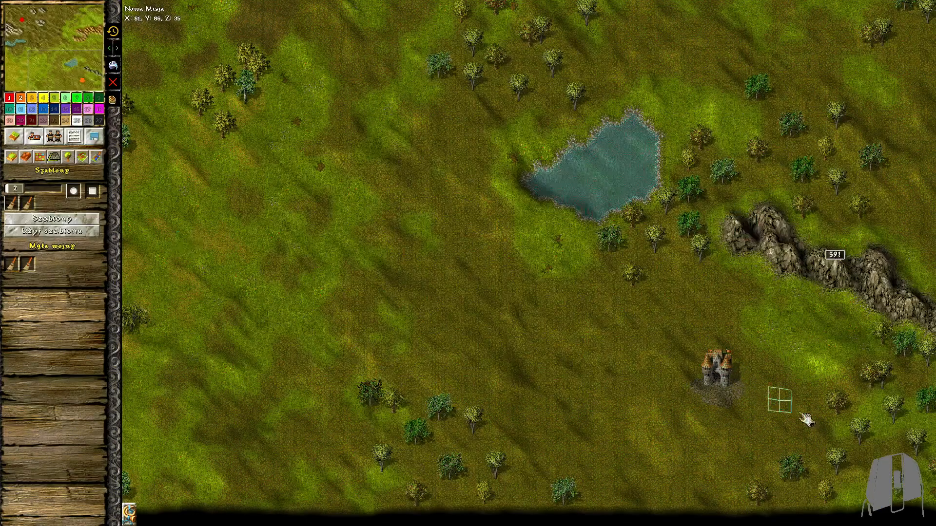
Mark new forest areas and select the conifer template Iglaste 2 for them
scroll(752, 392, "up", 2)
middle_click_drag(694, 339, 345, 244)
mouse_move(331, 279)
left_mouse_down()
mouse_move(189, 205)
mouse_move(146, 137)
left_mouse_up()
middle_click_drag(146, 136, 170, 206)
mouse_move(170, 205)
left_mouse_down()
mouse_move(220, 154)
mouse_move(164, 42)
mouse_move(183, 46)
left_mouse_up()
left_click(98, 219)
left_click(610, 258)
double_click(618, 249)
key("Escape")
Mark two further forest areas and apply the selected conifer template to each
scroll(363, 238, "down", 1)
middle_click_drag(337, 497, 288, 227)
mouse_move(264, 243)
left_mouse_down()
mouse_move(211, 278)
mouse_move(110, 239)
left_mouse_up()
left_click(92, 233)
mouse_move(351, 359)
left_mouse_down()
mouse_move(293, 427)
mouse_move(198, 418)
mouse_move(344, 408)
mouse_move(378, 436)
left_mouse_up()
left_click(62, 233)
Mark another forest area and plant it with the conifer template Iglaste 3
mouse_move(578, 58)
middle_mouse_down()
mouse_move(492, 262)
mouse_move(435, 333)
middle_mouse_up()
mouse_move(420, 139)
left_mouse_down()
mouse_move(499, 199)
mouse_move(420, 225)
left_mouse_up()
left_click(29, 220)
double_click(640, 254)
key("Escape")
left_click(83, 233)
Plant Iglaste 3 conifers along the northern edge and mark more ground near the small grey rocks
mouse_move(344, 31)
left_mouse_down()
mouse_move(418, 76)
mouse_move(572, 92)
mouse_move(608, 78)
left_mouse_up()
left_click(44, 233)
middle_click_drag(580, 123, 484, 215)
left_click(68, 219)
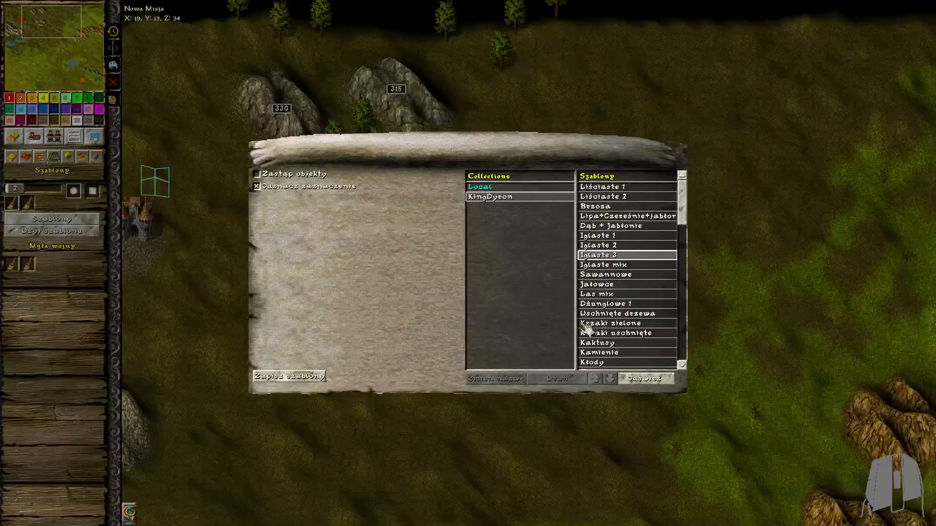
key("Escape")
Mark the dark grassland east of the grey rocks and apply the conifer template there
middle_click_drag(913, 161, 746, 86)
mouse_move(746, 86)
left_mouse_down()
mouse_move(562, 144)
mouse_move(609, 180)
mouse_move(497, 206)
left_mouse_up()
left_click(88, 233)
Mark a large forest area in the central dark grassland and set the marking brush size to 4
middle_click_drag(415, 507, 569, 305)
scroll(555, 254, "up", 3)
mouse_move(592, 168)
left_mouse_down()
mouse_move(501, 232)
mouse_move(379, 95)
mouse_move(463, 124)
left_mouse_up()
left_click_drag(14, 189, 17, 188)
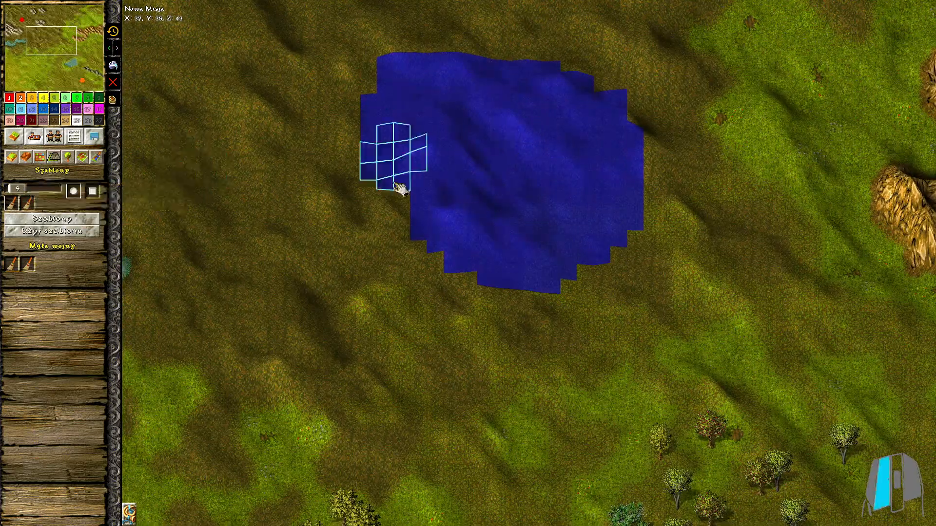
Mark additional forest ground around the map's centre and fill the marked areas with Iglaste 3 conifers
left_click_drag(398, 185, 373, 450)
middle_click_drag(693, 203, 609, 312)
left_click_drag(609, 321, 700, 366)
middle_click_drag(526, 48, 573, 303)
left_click_drag(572, 293, 626, 358)
left_click(88, 232)
Mark the north-eastern corner above the golden mountains and choose the Las mix forest template for it
mouse_move(598, 481)
middle_mouse_down()
mouse_move(621, 440)
mouse_move(638, 232)
mouse_move(638, 366)
middle_mouse_up()
scroll(619, 458, "down", 3)
scroll(889, 173, "up", 3)
middle_click_drag(888, 173, 595, 317)
mouse_move(911, 97)
left_mouse_down()
mouse_move(754, 77)
mouse_move(833, 33)
mouse_move(724, 73)
left_mouse_up()
left_click(82, 220)
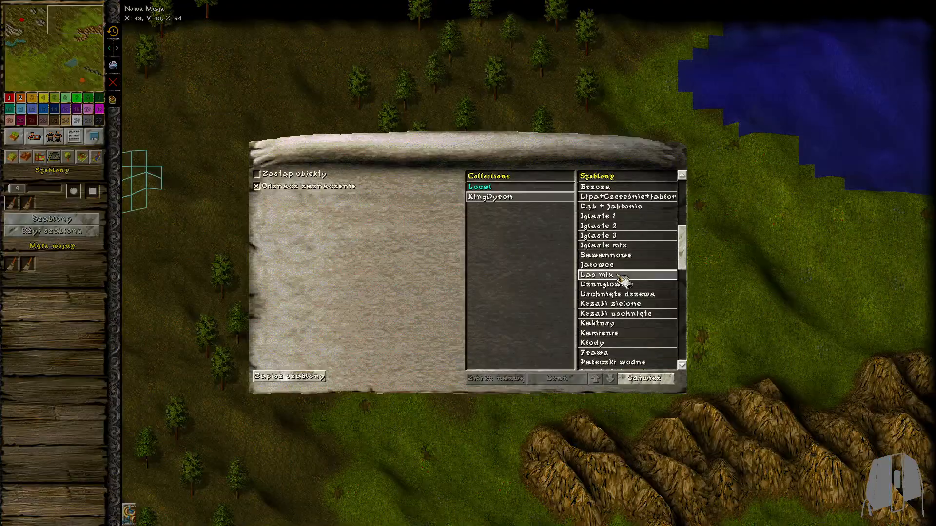
left_click(620, 276)
scroll(845, 202, "up", 3)
middle_click_drag(846, 202, 587, 19)
left_click(68, 157)
scroll(679, 215, "down", 5)
middle_click_drag(365, 360, 387, 377)
scroll(387, 378, "up", 4)
Mark the open dark ground between the grey rocks and the northern conifers for an object template
left_click(81, 158)
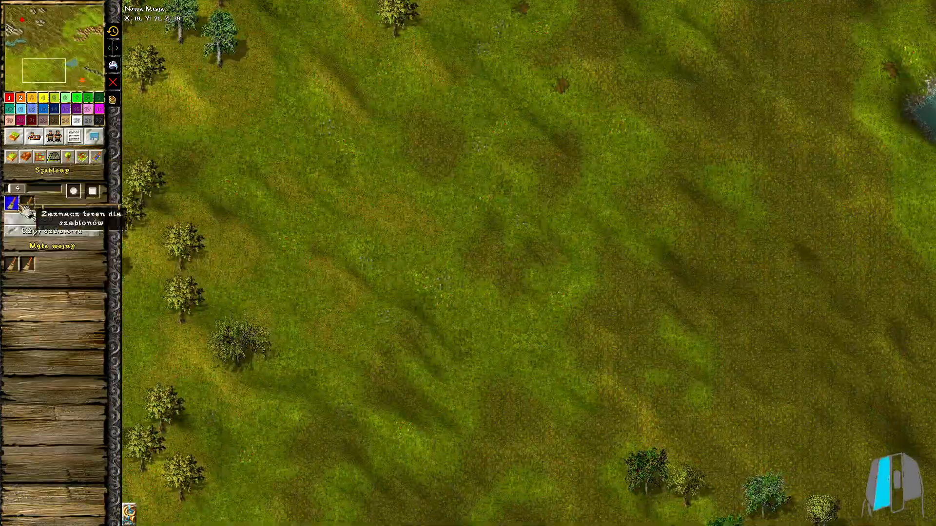
left_click(15, 204)
scroll(132, 132, "down", 5)
scroll(386, 119, "up", 3)
scroll(386, 119, "up", 1)
middle_click_drag(386, 119, 451, 424)
left_click_drag(293, 120, 314, 182)
middle_click_drag(707, 210, 463, 209)
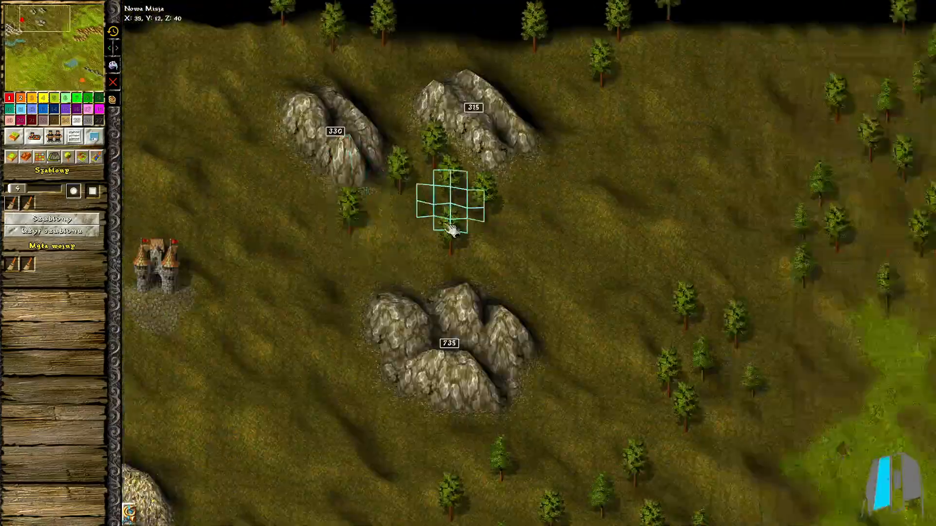
left_click_drag(436, 209, 393, 239)
middle_click_drag(721, 147, 577, 146)
left_click_drag(657, 61, 623, 63)
Mark the dark ground between the grey mountains, the eastern end of the western lake and the central conifers
middle_click_drag(466, 324, 462, 85)
left_click_drag(575, 210, 629, 273)
middle_click_drag(372, 364, 721, 276)
left_click_drag(455, 349, 503, 382)
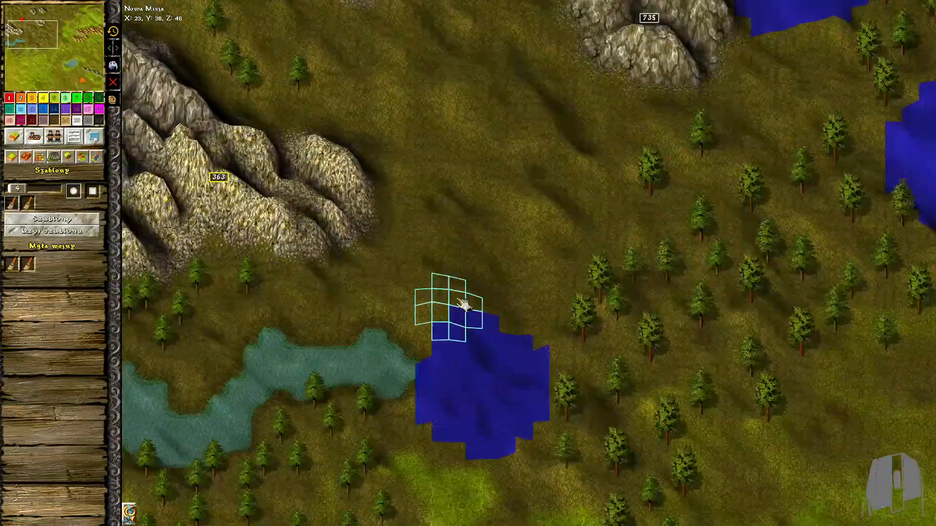
middle_click_drag(507, 293, 528, 428)
left_click_drag(456, 329, 517, 364)
scroll(470, 396, "up", 1)
Mark separate patches along the southern map edge and across the eastern side of the map
mouse_move(434, 478)
middle_mouse_down()
mouse_move(459, 271)
mouse_move(446, 100)
middle_mouse_up()
left_click_drag(273, 234, 336, 302)
middle_click_drag(550, 360, 503, 110)
middle_click_drag(498, 317, 501, 119)
left_click_drag(458, 382, 571, 480)
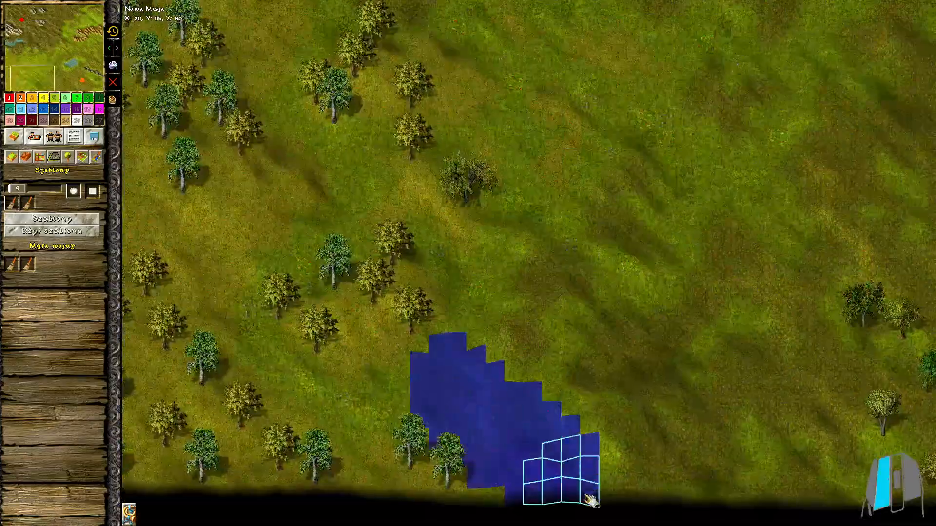
middle_click_drag(780, 341, 361, 341)
middle_click_drag(780, 342, 364, 341)
left_click_drag(697, 210, 653, 169)
middle_click_drag(668, 68, 673, 422)
left_click_drag(906, 266, 852, 229)
Fill all marked areas with the dry-bush template Krzaki uschnięte
left_click(52, 219)
left_click(624, 307)
left_click(648, 379)
left_click(51, 231)
middle_click_drag(279, 204, 677, 354)
scroll(341, 234, "down", 3)
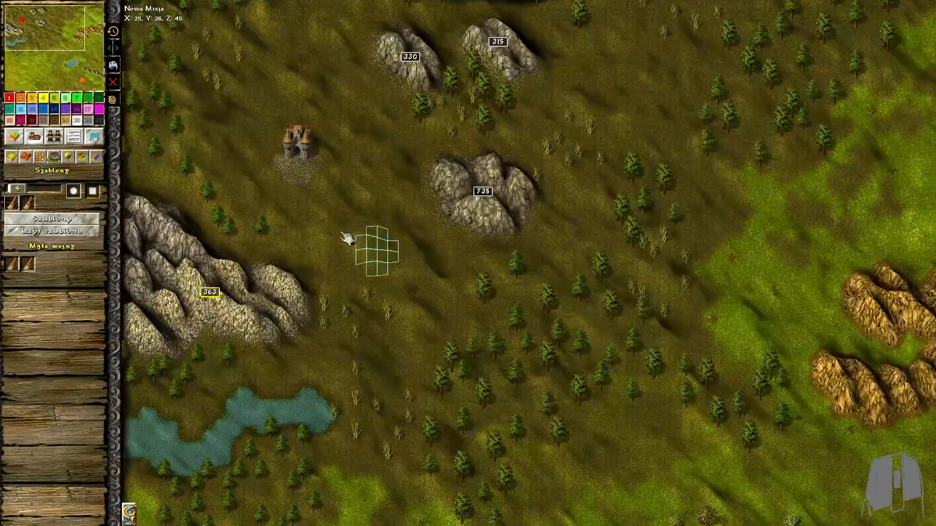
With marking brush size 1, mark irregular patches around the north-western storehouse and among the bushes between the grey rocks
scroll(302, 212, "up", 6)
scroll(273, 127, "up", 3, "ctrl")
middle_click_drag(266, 105, 417, 303)
left_click_drag(244, 281, 314, 343)
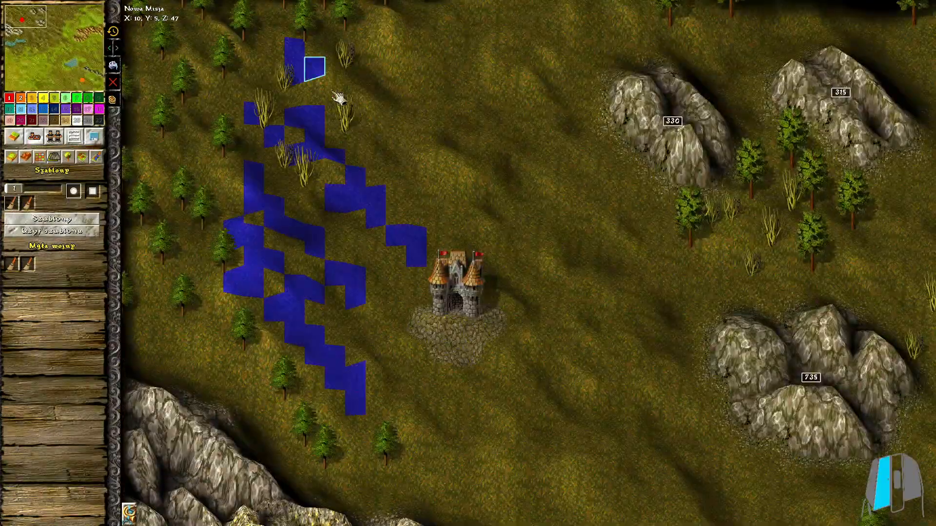
left_click_drag(333, 93, 424, 166)
middle_click_drag(601, 204, 224, 206)
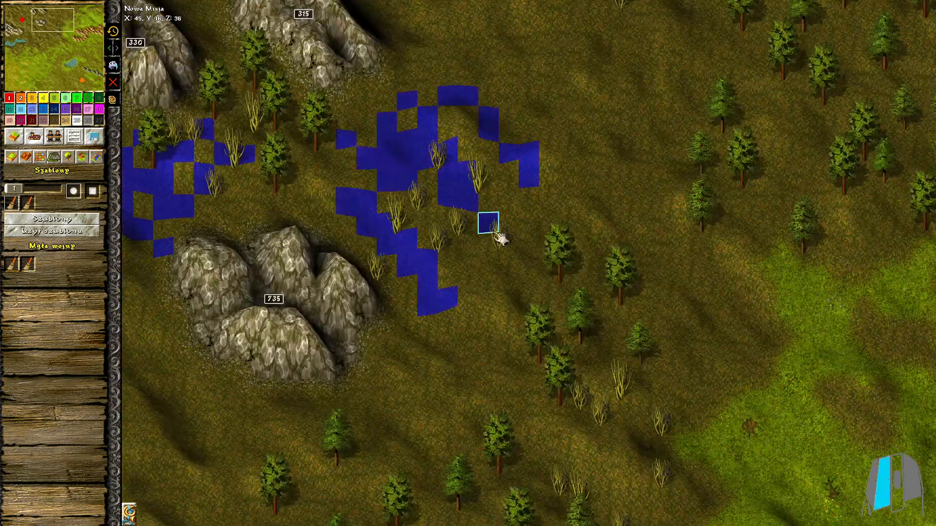
middle_click_drag(500, 239, 396, 355)
left_click_drag(444, 69, 514, 142)
Mark irregular small patches among the dry bushes between the grey mountains and the western lake
scroll(604, 82, "down", 8)
scroll(534, 200, "up", 9)
mouse_move(450, 266)
middle_mouse_down()
mouse_move(667, 157)
mouse_move(777, 137)
middle_mouse_up()
left_click_drag(345, 282, 474, 395)
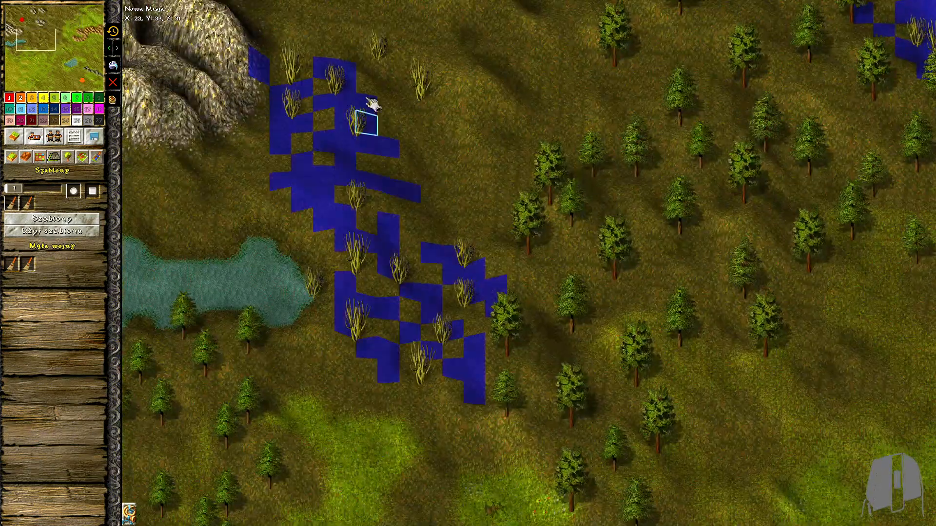
left_click_drag(367, 100, 431, 83)
left_click(32, 205)
Fill the irregular marked patches with the Pałeczki wodne template
left_click(62, 235)
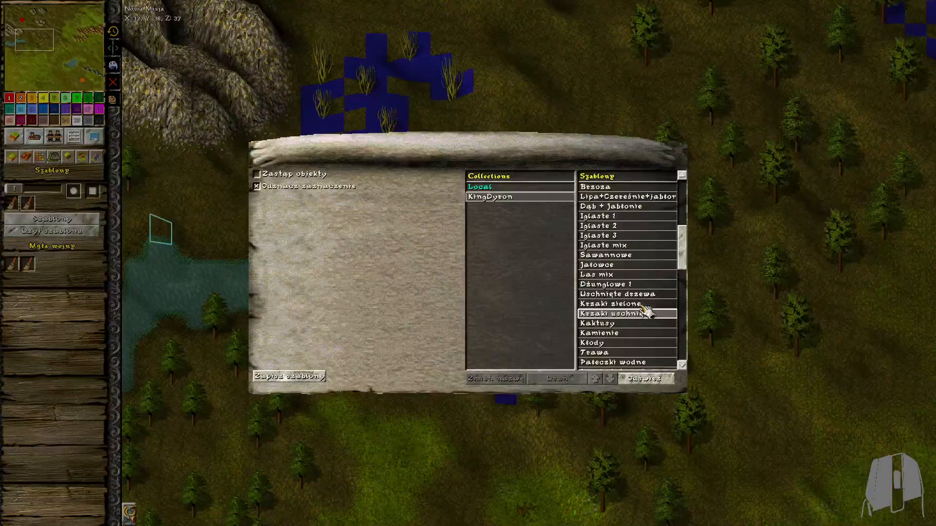
scroll(702, 100, "down", 4)
middle_click_drag(702, 92, 731, 249)
left_click(656, 323)
middle_click_drag(617, 125, 522, 320)
scroll(522, 320, "up", 1)
middle_click_drag(390, 463, 531, 355)
Choose the green-bush template Krzaki zielone and set the marking brush size to 2
left_click(64, 233)
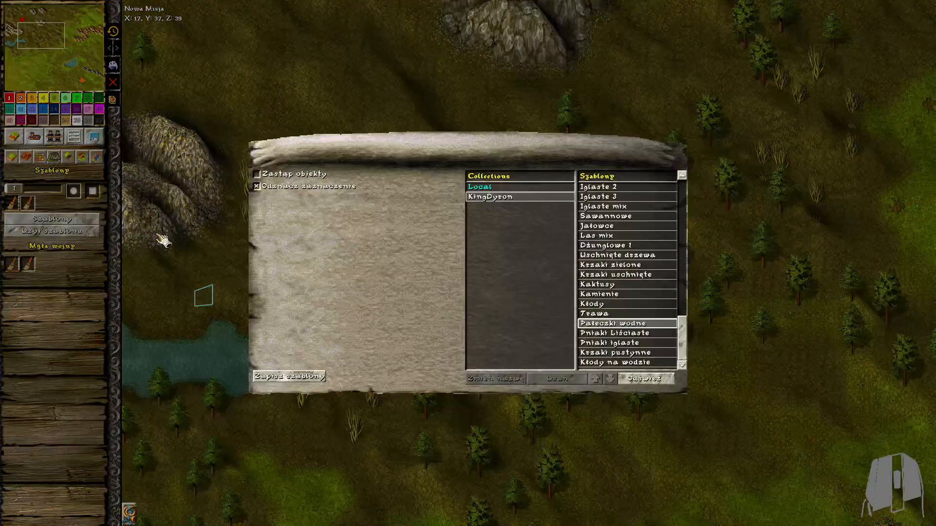
left_click(629, 274)
middle_click_drag(541, 438, 524, 175)
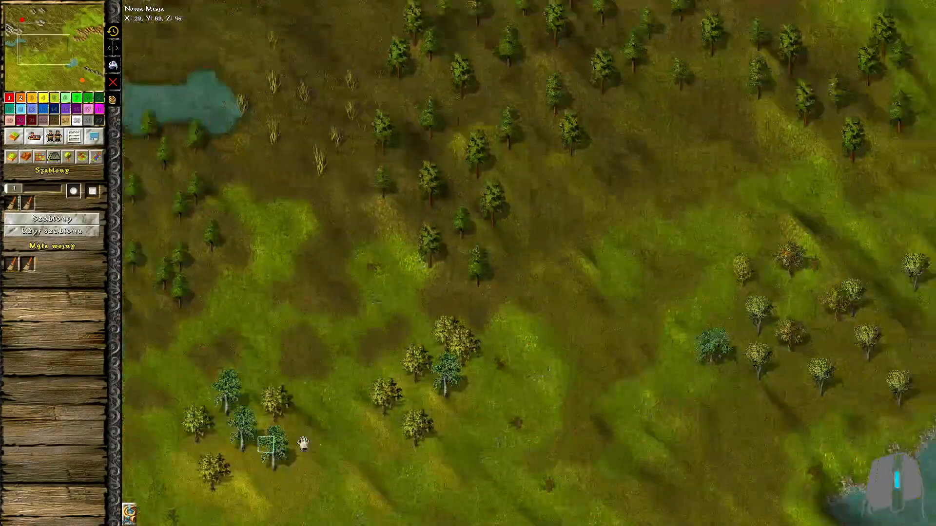
middle_click_drag(261, 431, 253, 83)
left_click(16, 189)
Mark several patches of grassland across the western part of the map for green bushes
middle_click_drag(390, 414, 287, 295)
mouse_move(507, 424)
left_mouse_down()
mouse_move(443, 389)
mouse_move(410, 494)
left_mouse_up()
middle_click_drag(322, 316, 457, 315)
mouse_move(407, 319)
left_mouse_down()
mouse_move(464, 241)
mouse_move(273, 365)
left_mouse_up()
middle_click_drag(414, 122, 465, 299)
mouse_move(468, 298)
left_mouse_down()
mouse_move(420, 256)
mouse_move(378, 180)
left_mouse_up()
mouse_move(420, 104)
middle_mouse_down()
mouse_move(430, 238)
mouse_move(482, 369)
middle_mouse_up()
Mark further patches among the south-western trees and along the southern map edge
left_click_drag(493, 366, 395, 287)
left_click_drag(597, 312, 606, 186)
middle_click_drag(459, 234, 585, 231)
left_click_drag(234, 314, 312, 369)
middle_click_drag(312, 369, 420, 389)
left_click_drag(420, 389, 291, 353)
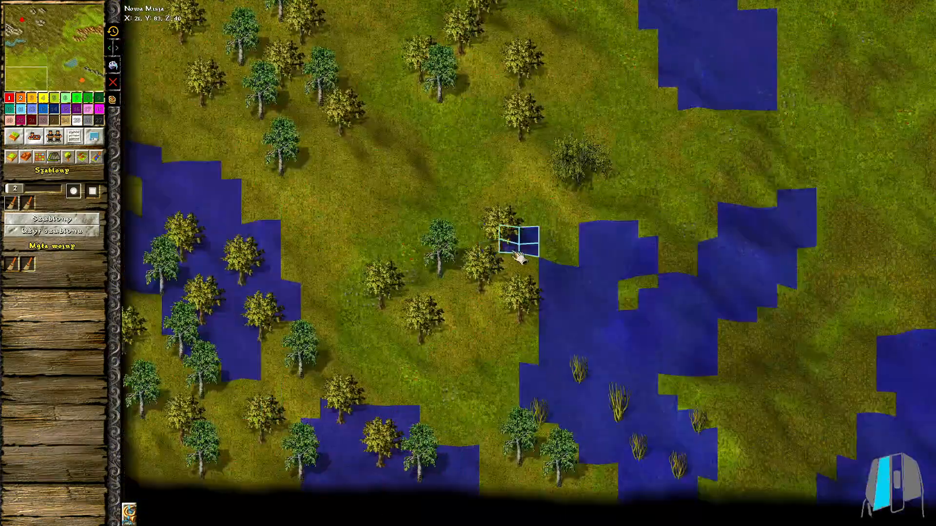
left_click_drag(518, 259, 428, 317)
Mark the ground south-west, east and north of the central lake and near the south-eastern storehouse
scroll(807, 331, "down", 3)
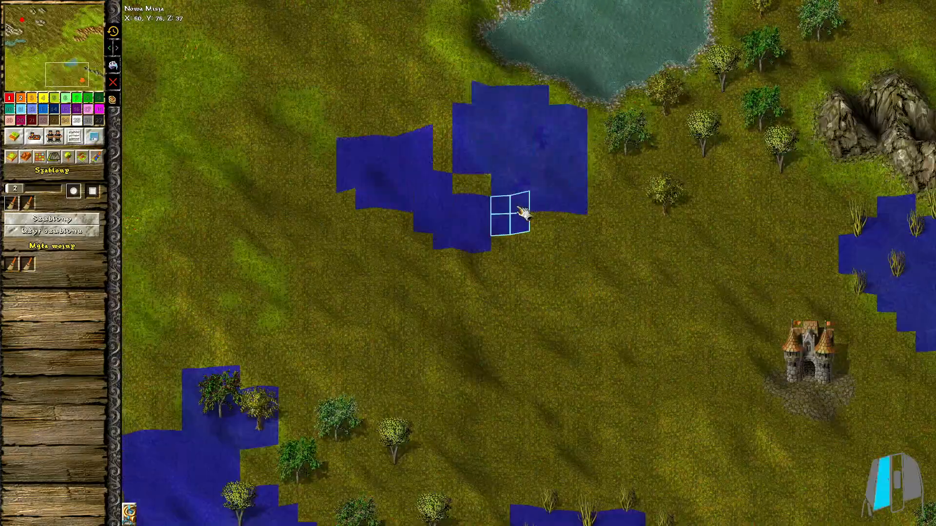
left_click_drag(418, 214, 423, 161)
middle_click_drag(423, 162, 404, 233)
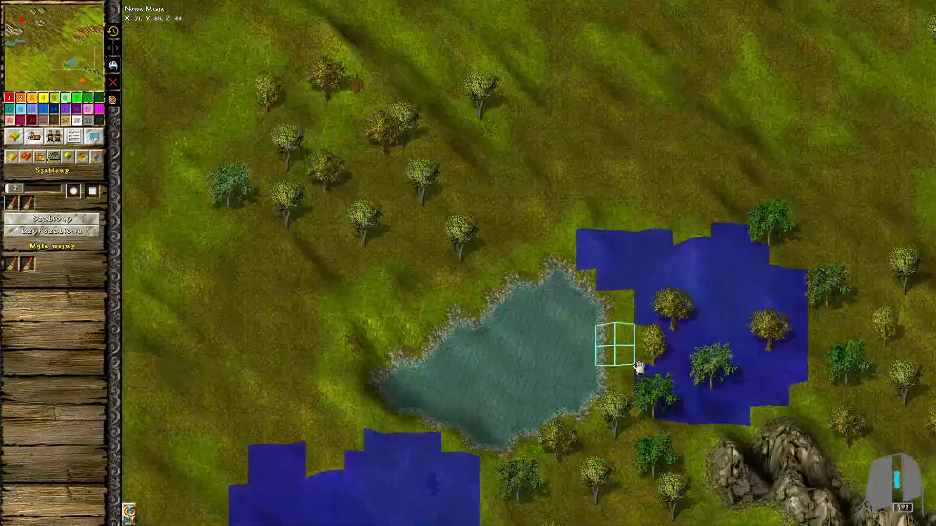
middle_click_drag(637, 364, 706, 395)
left_click_drag(568, 234, 435, 252)
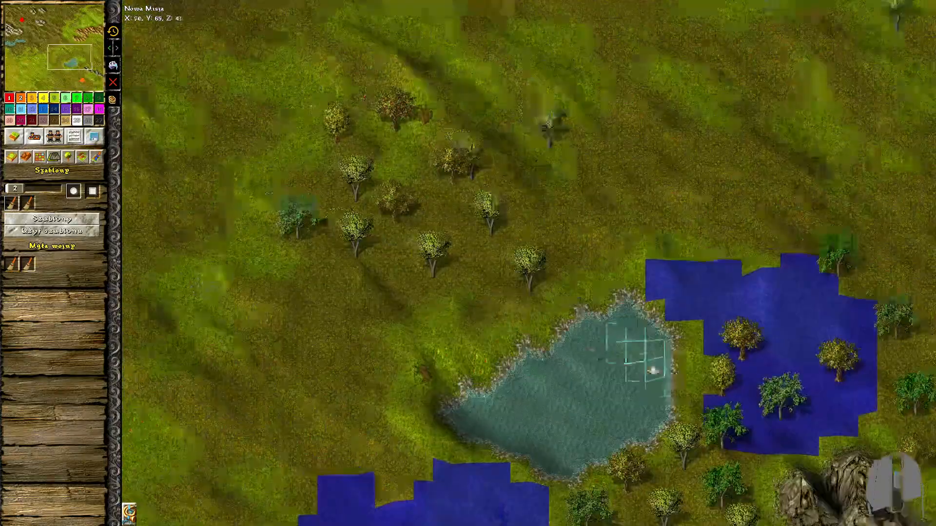
middle_click_drag(761, 90, 509, 382)
scroll(911, 199, "up", 1)
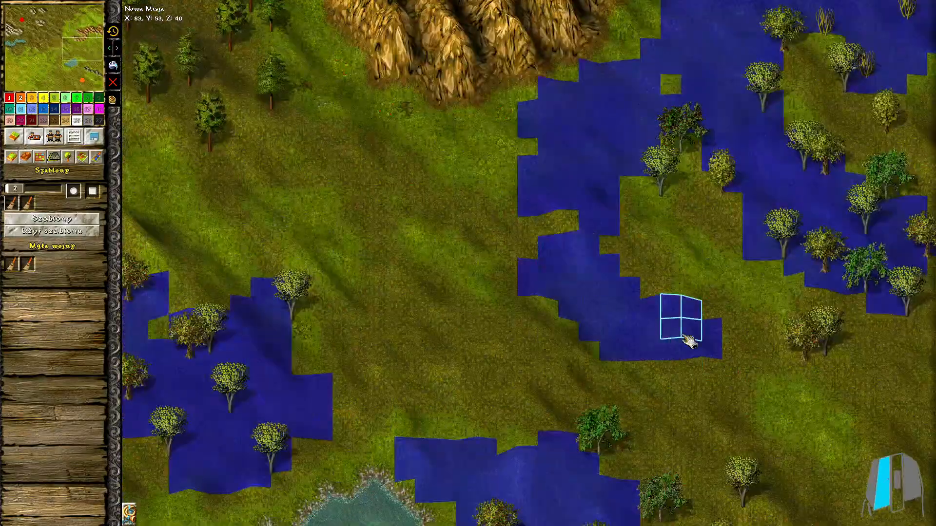
Mark the grassy strip in the north-east and fill all marked areas with Krzaki zielone green bushes
scroll(683, 336, "down", 2)
mouse_move(653, 49)
middle_mouse_down()
mouse_move(510, 409)
mouse_move(512, 522)
middle_mouse_up()
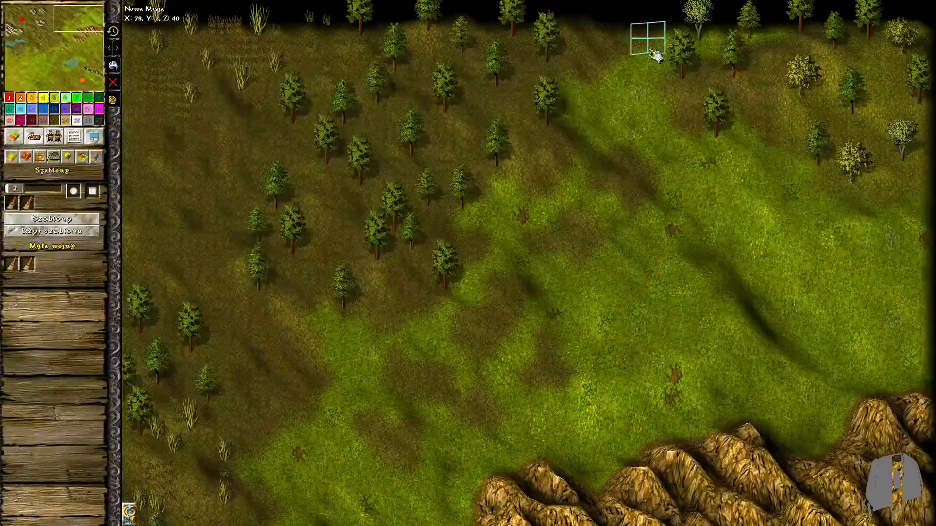
left_click_drag(654, 52, 661, 199)
scroll(602, 334, "down", 2)
middle_click_drag(597, 512, 578, 330)
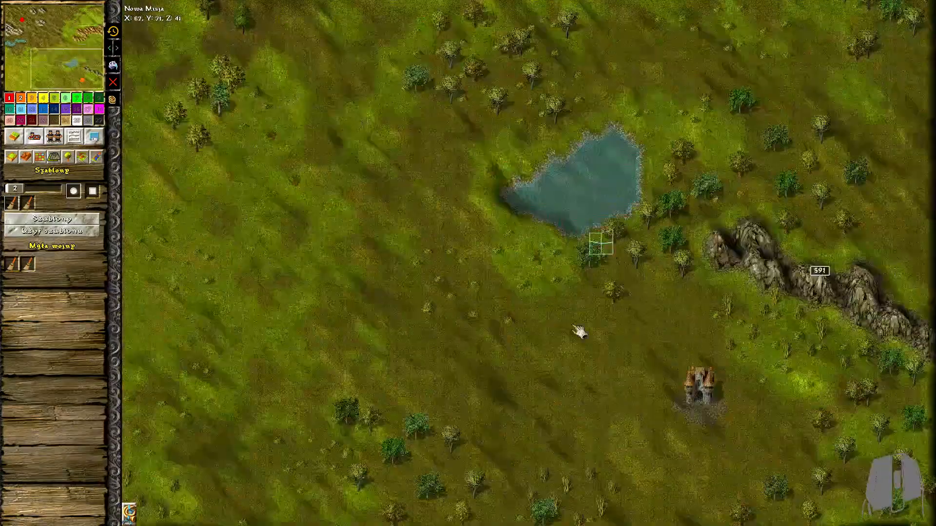
middle_click_drag(326, 390, 603, 386)
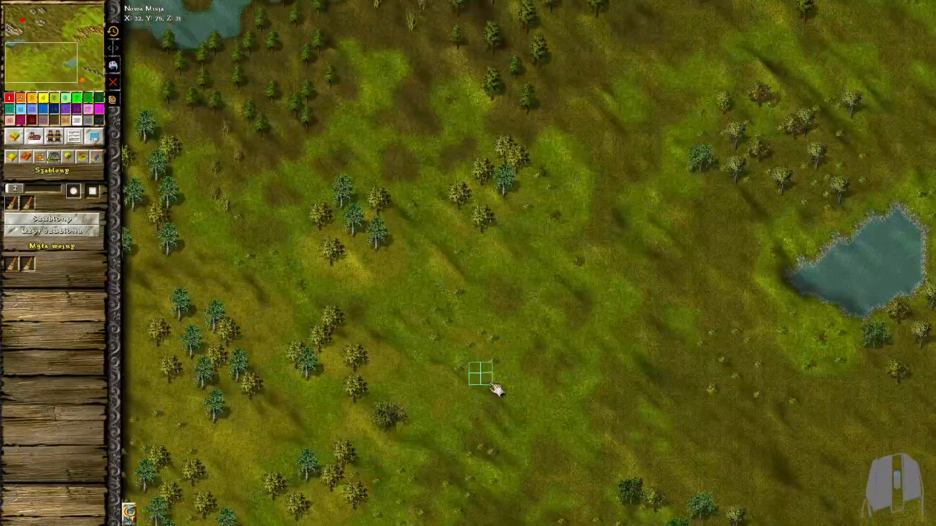
middle_click_drag(771, 88, 512, 467)
scroll(794, 226, "up", 3)
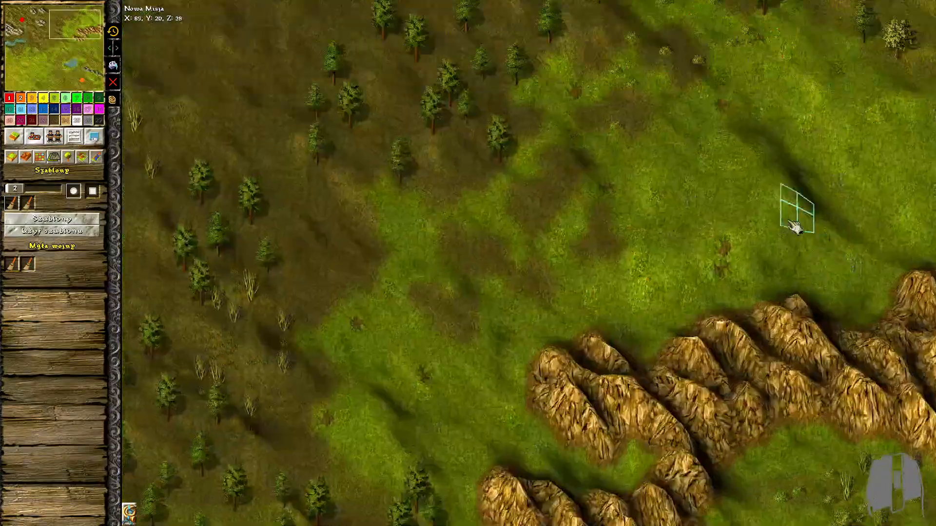
Mark the bright grassland north of the golden mountains and fill it with the Jałowce juniper template
left_click_drag(727, 114, 740, 248)
left_click(52, 218)
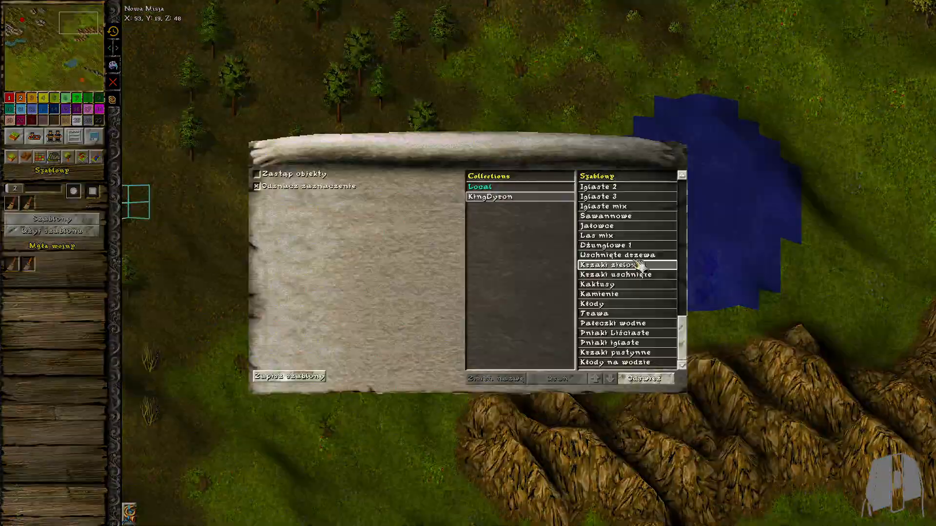
left_click(629, 226)
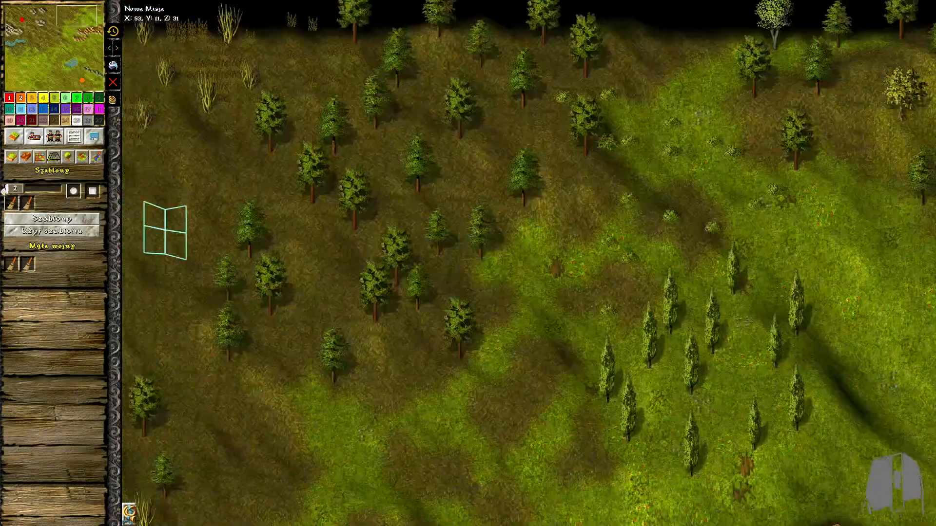
Choose another object template and mark the tree group south of the central lake for it
left_click(61, 220)
left_click(616, 296)
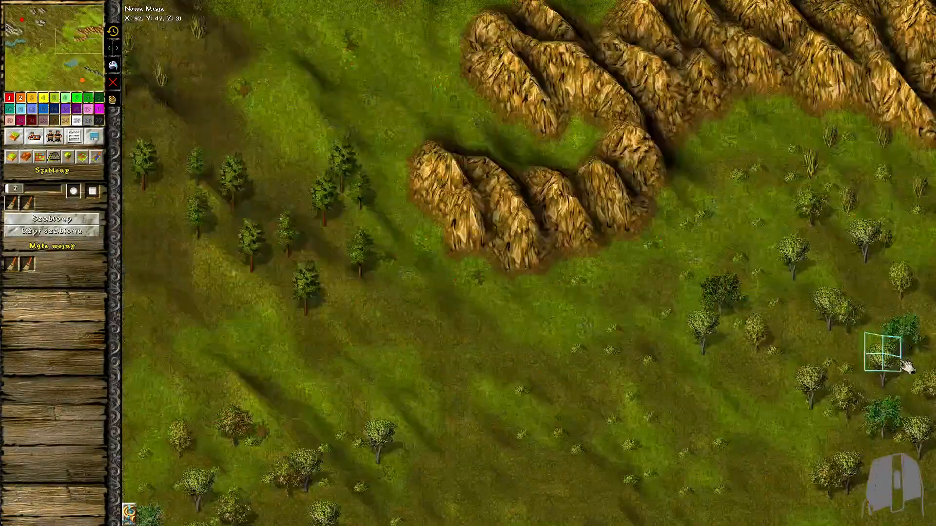
left_click_drag(904, 366, 858, 450)
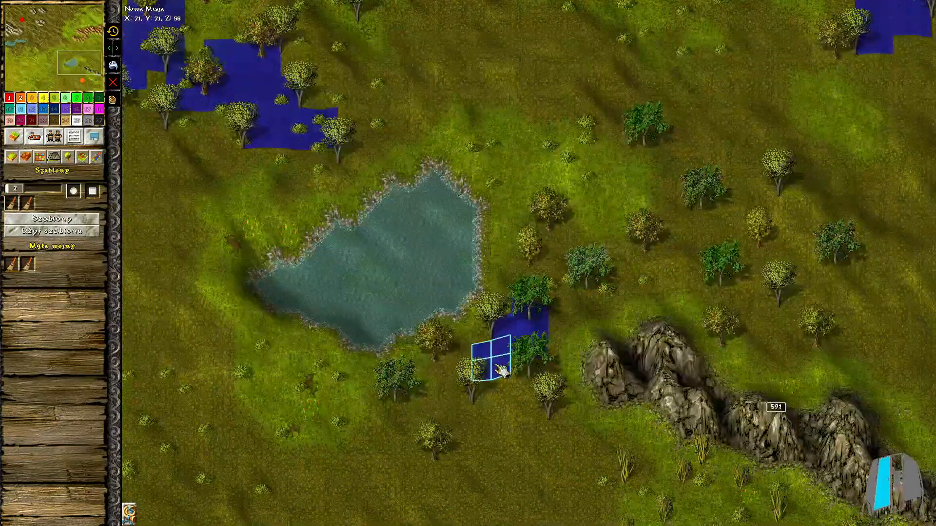
left_click_drag(496, 364, 345, 103)
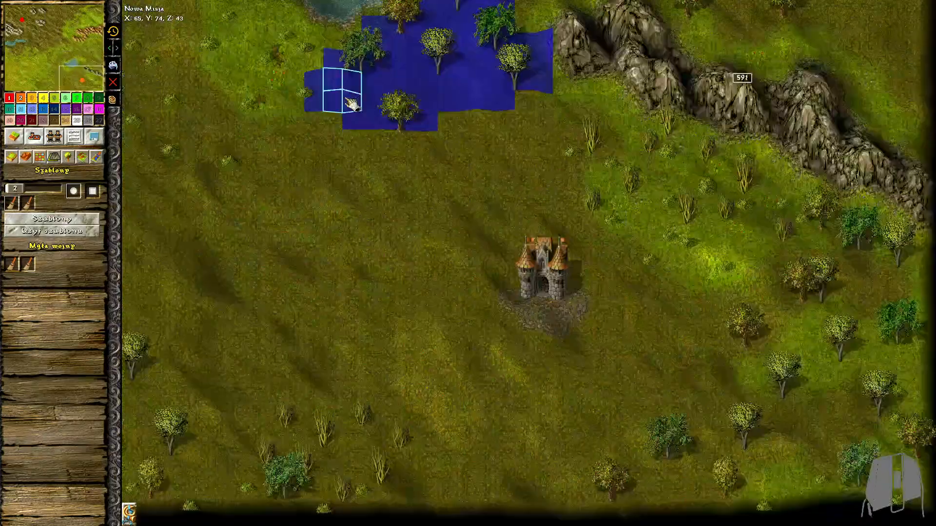
Mark more wooded patches in the southern half of the map with the size 2 brush
left_click_drag(886, 336, 831, 497)
middle_click_drag(226, 390, 556, 390)
mouse_move(577, 470)
left_mouse_down()
mouse_move(376, 476)
mouse_move(483, 380)
left_mouse_up()
middle_click_drag(482, 381, 916, 378)
middle_click_drag(341, 390, 585, 390)
mouse_move(256, 458)
left_mouse_down()
mouse_move(188, 331)
mouse_move(311, 477)
left_mouse_up()
left_click_drag(409, 336, 476, 338)
middle_click_drag(476, 338, 477, 522)
mouse_move(337, 351)
left_mouse_down()
mouse_move(266, 352)
mouse_move(312, 361)
left_mouse_up()
middle_click_drag(312, 361, 312, 501)
Mark the deciduous tree groups along the western map edge and apply the chosen template to the marked areas
left_click_drag(159, 73, 163, 224)
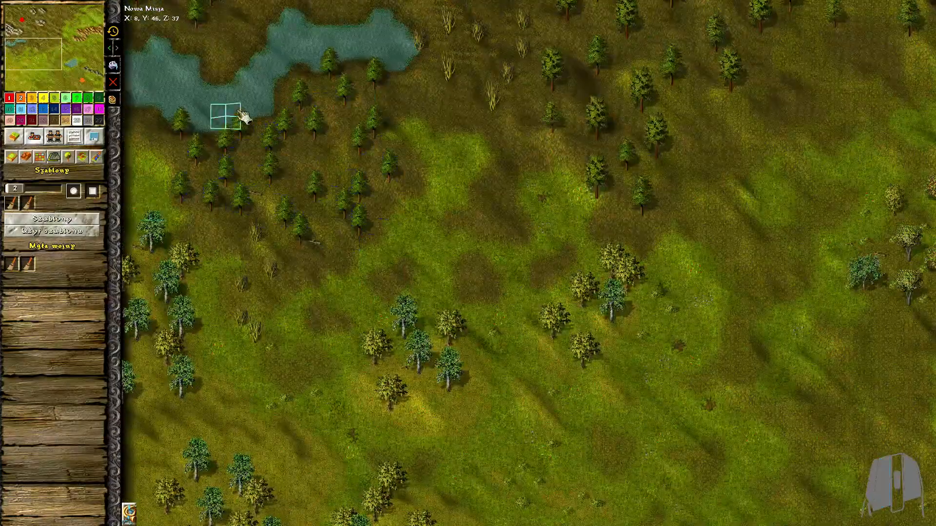
middle_click_drag(238, 111, 238, 288)
left_click_drag(258, 186, 182, 187)
mouse_move(380, 463)
middle_mouse_down()
mouse_move(397, 218)
mouse_move(343, 54)
middle_mouse_up()
scroll(600, 463, "up", 1)
mouse_move(626, 512)
middle_mouse_down()
mouse_move(573, 417)
mouse_move(454, 394)
middle_mouse_up()
left_click_drag(192, 233, 237, 291)
left_click(66, 232)
Mark two additional patches and apply the same template to them
mouse_move(833, 228)
middle_mouse_down()
mouse_move(679, 282)
mouse_move(720, 283)
middle_mouse_up()
left_click_drag(710, 203, 568, 251)
left_click(48, 233)
middle_click_drag(212, 205, 364, 369)
scroll(436, 424, "down", 1)
middle_click_drag(436, 424, 594, 219)
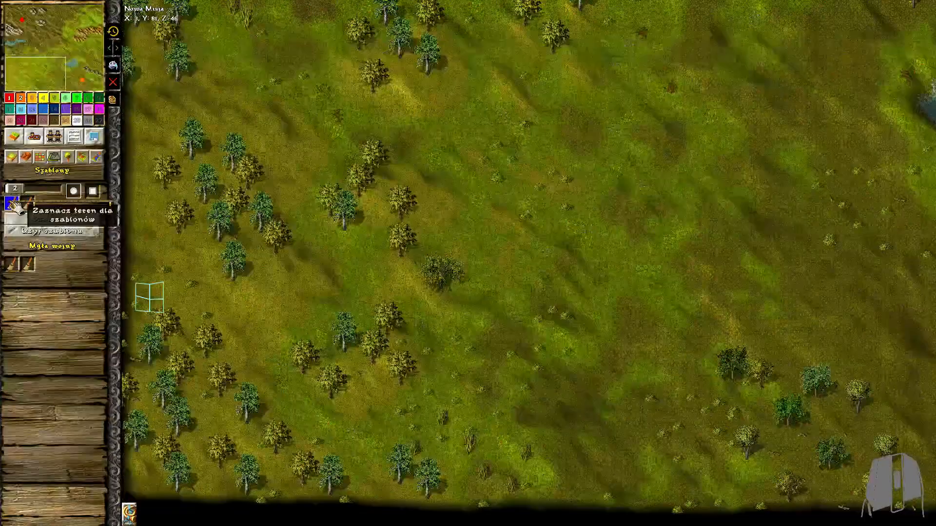
Mark the south-western corner forest with brush size 4 and turn off the Odznacz zaznaczenie option for templates
left_click_drag(15, 188, 18, 189)
left_click_drag(317, 502, 162, 357)
left_click(72, 219)
left_click(315, 190)
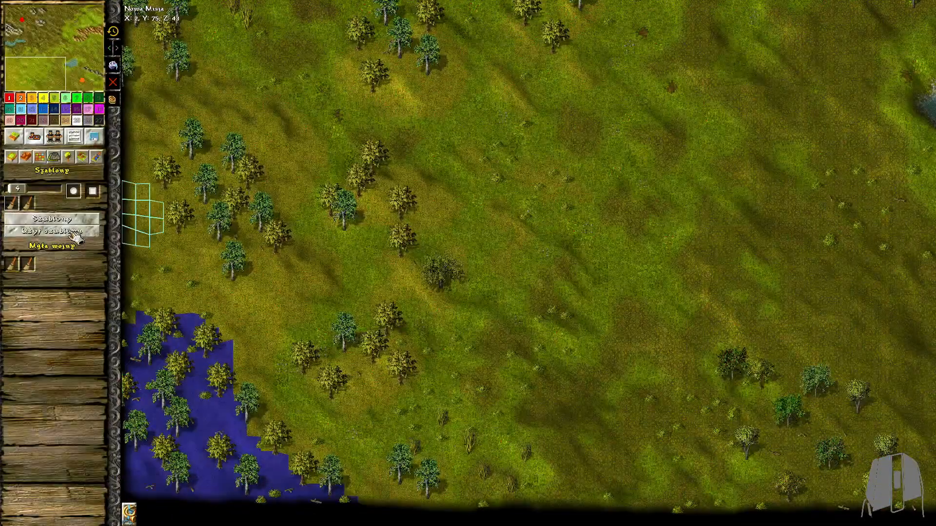
Fill the marked south-western corner forest with the dead-tree template Uschnięte drzewa
left_click(74, 219)
left_click_drag(683, 323, 688, 194)
left_click(639, 323)
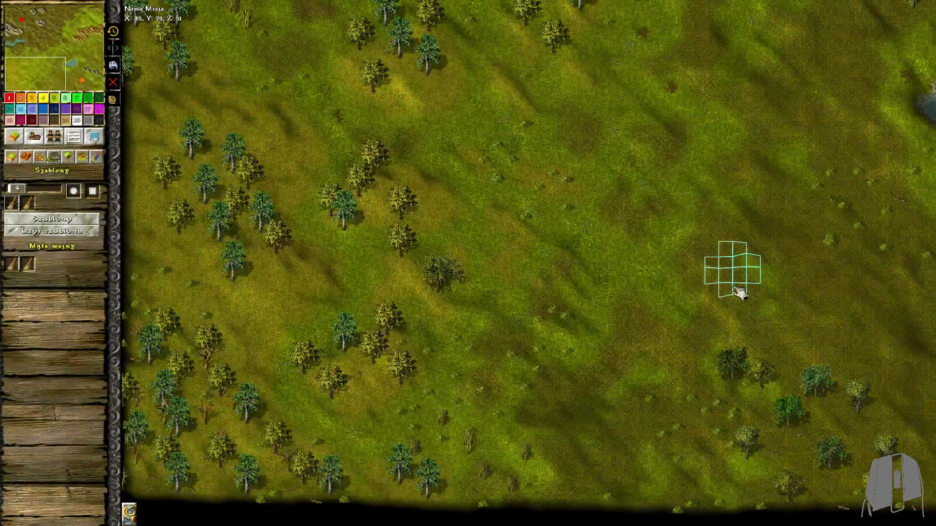
Set the marking brush size to 2 and mark small patches on the open grassland west of the central lake
scroll(370, 436, "up", 4)
left_click(15, 191)
mouse_move(877, 385)
middle_mouse_down()
mouse_move(363, 393)
mouse_move(388, 396)
middle_mouse_up()
mouse_move(322, 385)
left_mouse_down()
mouse_move(547, 428)
mouse_move(478, 359)
left_mouse_up()
middle_click_drag(731, 360, 295, 360)
left_click_drag(632, 454, 812, 338)
mouse_move(312, 229)
middle_mouse_down()
mouse_move(436, 335)
mouse_move(804, 522)
middle_mouse_up()
left_click_drag(383, 171, 446, 197)
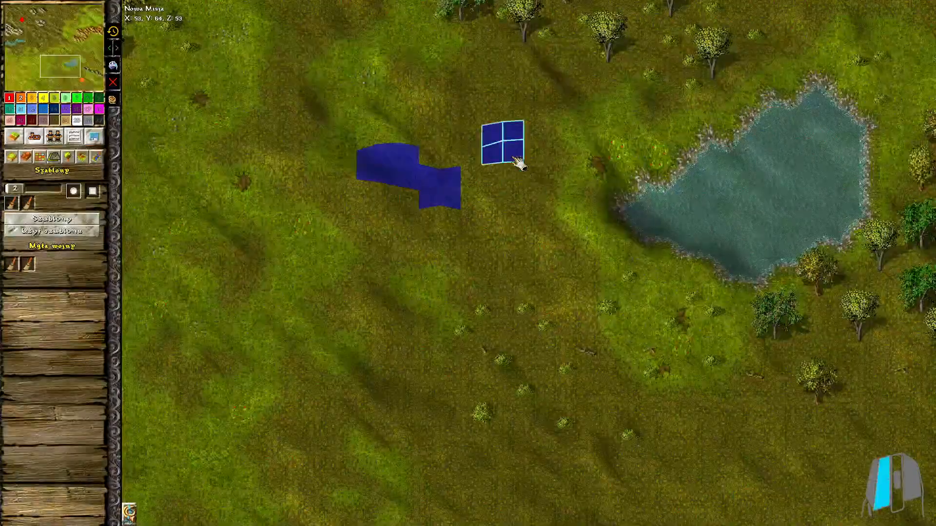
left_click_drag(517, 160, 582, 197)
Mark small scattered spots among the conifers of the large central forest
scroll(604, 273, "down", 6)
left_click_drag(368, 312, 407, 345)
mouse_move(338, 16)
middle_mouse_down()
mouse_move(387, 190)
mouse_move(448, 288)
middle_mouse_up()
left_click_drag(385, 312, 421, 350)
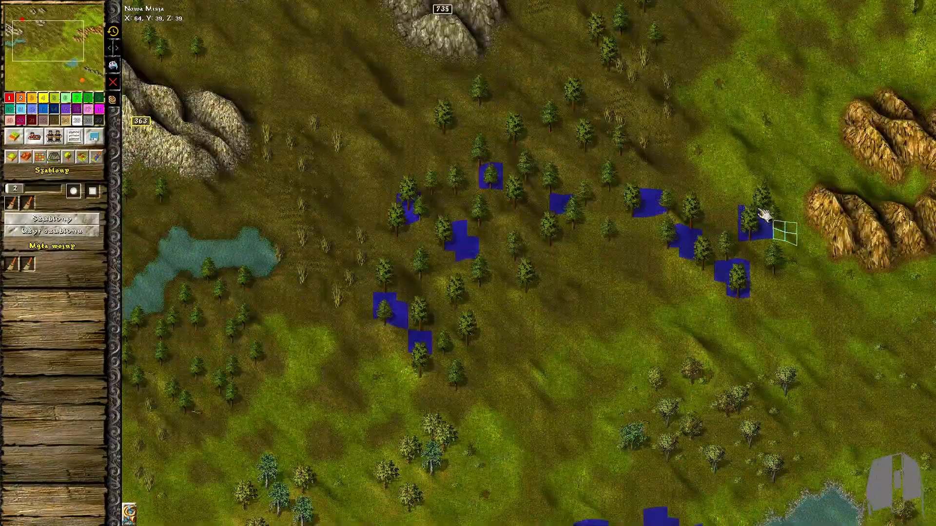
middle_click_drag(763, 215, 542, 291)
Mark spots in the north-eastern woods and fill all marked spots with dead trees
left_click(897, 40)
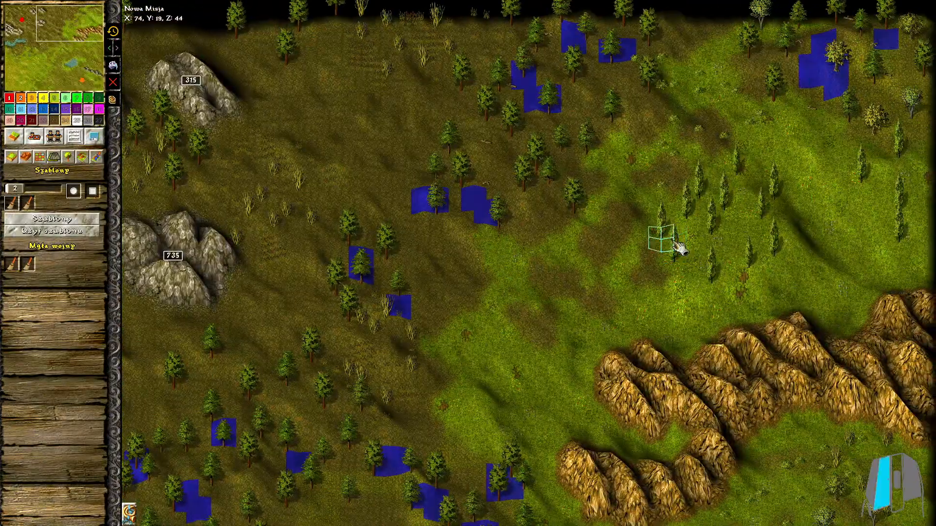
middle_click_drag(151, 165, 519, 168)
left_click(53, 232)
Mark the open ground north-west and west of the central lake, using brush size 1, and open the template list
mouse_move(715, 476)
middle_mouse_down()
mouse_move(552, 271)
mouse_move(594, 46)
middle_mouse_up()
left_click_drag(15, 189, 10, 189)
middle_click_drag(529, 384, 432, 252)
left_click_drag(432, 251, 428, 260)
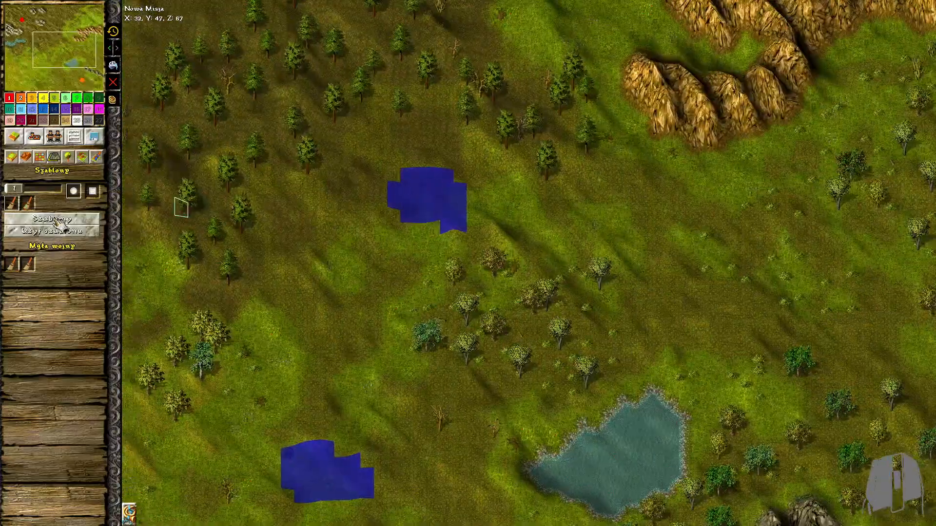
left_click(53, 219)
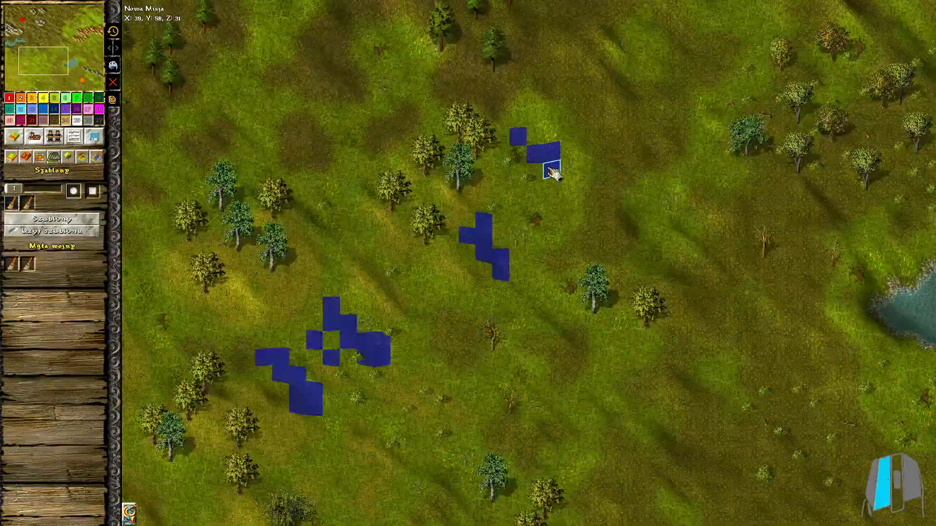
Mark diagonal strips of small spots on the open grassland in the south-western part of the map
middle_click_drag(416, 441, 414, 242)
left_click_drag(403, 233, 455, 285)
middle_click_drag(455, 286, 498, 187)
left_click_drag(389, 230, 414, 258)
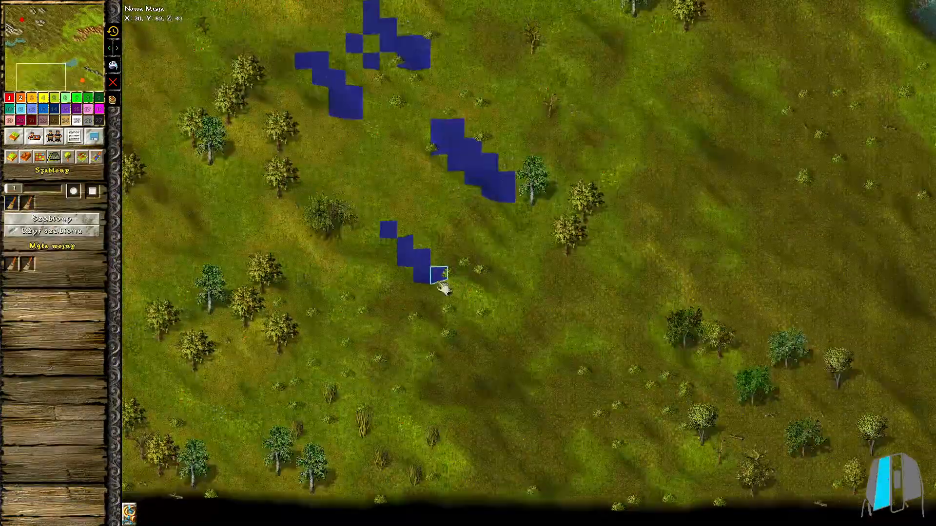
middle_click_drag(303, 307, 423, 313)
left_click_drag(424, 383, 537, 451)
middle_click_drag(405, 243, 496, 348)
left_click_drag(347, 253, 421, 333)
left_click_drag(430, 290, 455, 322)
middle_click_drag(458, 341, 456, 201)
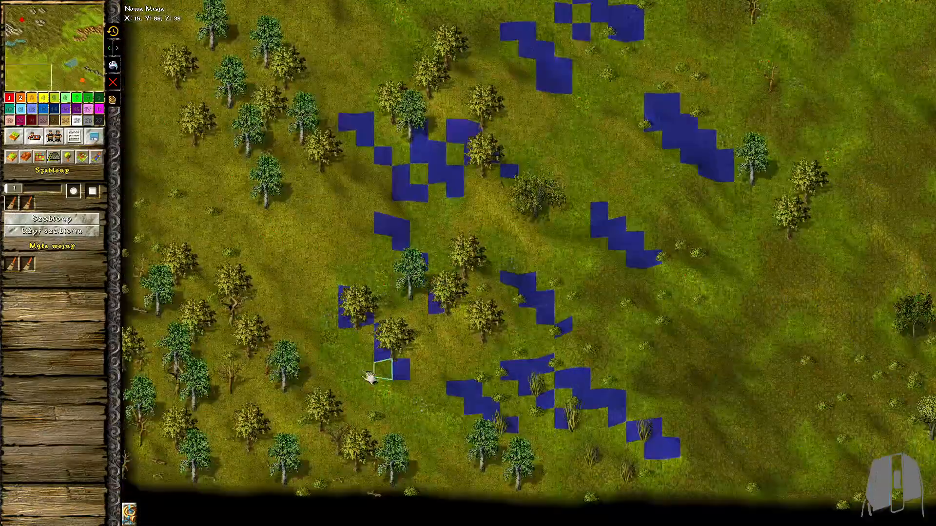
Mark small spots in the gaps between the broadleaf tree groups near the south-western edge
left_click_drag(397, 359, 424, 423)
middle_click_drag(412, 88, 419, 391)
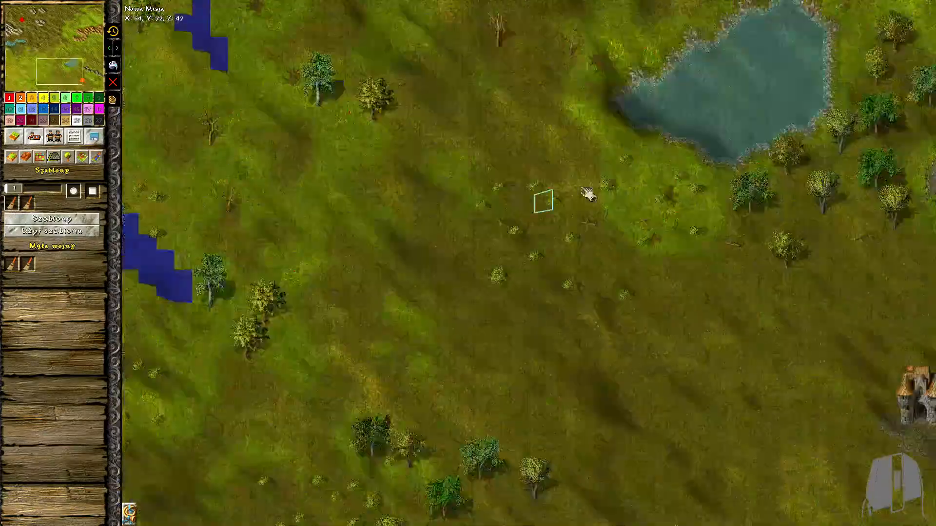
middle_click_drag(586, 193, 377, 370)
mouse_move(429, 404)
left_mouse_down()
mouse_move(445, 351)
mouse_move(397, 234)
mouse_move(439, 195)
left_mouse_up()
mouse_move(614, 147)
left_mouse_down()
mouse_move(613, 166)
mouse_move(779, 166)
left_mouse_up()
Mark patches around the cypresses on the north-eastern meadow and fill all marked spots with the tall grass template
middle_click_drag(814, 128, 731, 390)
scroll(731, 341, "up", 1)
left_click_drag(850, 220, 700, 238)
left_click_drag(659, 207, 687, 363)
middle_click_drag(629, 63, 585, 507)
left_click_drag(544, 248, 605, 319)
left_click_drag(544, 317, 582, 376)
left_click_drag(584, 226, 680, 254)
left_click_drag(610, 320, 658, 383)
middle_click_drag(597, 194, 596, 265)
left_click_drag(544, 108, 582, 166)
mouse_move(563, 88)
left_mouse_down()
mouse_move(662, 209)
mouse_move(717, 240)
left_mouse_up()
left_click(51, 219)
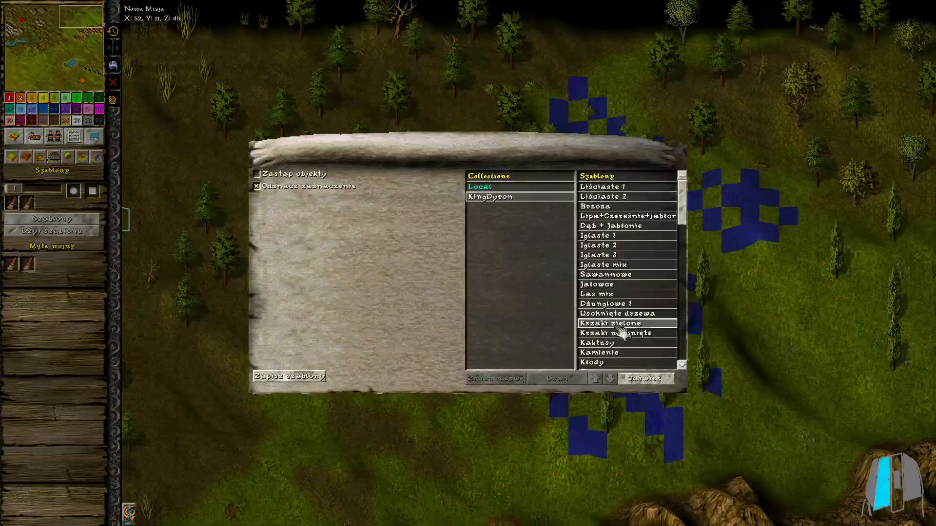
double_click(604, 343)
Reopen the template list and choose the stones template (Kamienie)
scroll(606, 402, "down", 2)
middle_click_drag(606, 429, 607, 29)
middle_click_drag(419, 520, 756, 163)
scroll(638, 271, "up", 1)
left_click(58, 219)
double_click(602, 340)
Mark a broad patch on the open ground between the grey rocks and the mountains in the north-west
middle_click_drag(428, 28, 234, 439)
middle_click_drag(628, 49, 653, 488)
scroll(436, 317, "up", 2)
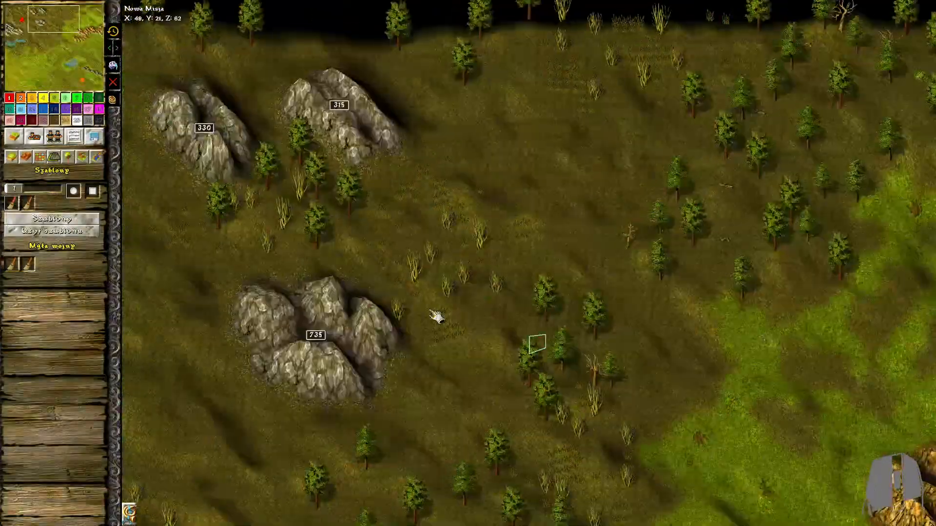
middle_click_drag(341, 273, 707, 312)
left_click_drag(200, 76, 219, 309)
left_click_drag(434, 47, 396, 111)
middle_click_drag(619, 497, 488, 145)
mouse_move(498, 188)
left_mouse_down()
mouse_move(482, 136)
mouse_move(467, 159)
left_mouse_up()
Mark patches along the shores of the small lake below the north-western mountains
middle_click_drag(467, 159, 597, 119)
mouse_move(163, 309)
left_mouse_down()
mouse_move(176, 350)
mouse_move(279, 400)
left_mouse_up()
middle_click_drag(277, 414, 244, 356)
scroll(244, 356, "up", 1)
mouse_move(229, 454)
left_mouse_down()
mouse_move(124, 403)
mouse_move(155, 423)
left_mouse_up()
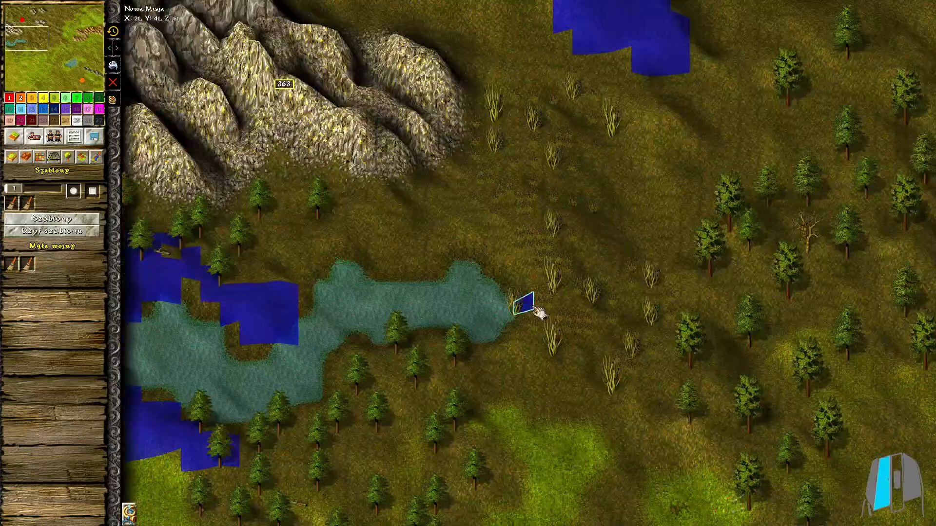
left_click_drag(532, 308, 574, 337)
Mark a large patch beside the northern conifers and a small strip at the forest's meadow edge
left_click(11, 204)
scroll(619, 346, "down", 1)
mouse_move(619, 346)
middle_mouse_down()
mouse_move(606, 129)
mouse_move(478, 380)
middle_mouse_up()
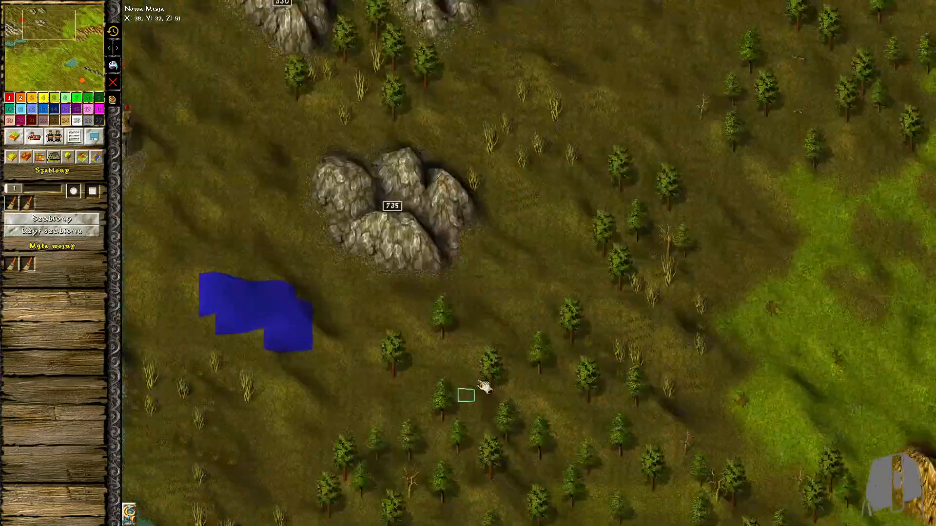
middle_click_drag(463, 316, 535, 138)
left_click_drag(535, 137, 619, 166)
middle_click_drag(618, 165, 355, 213)
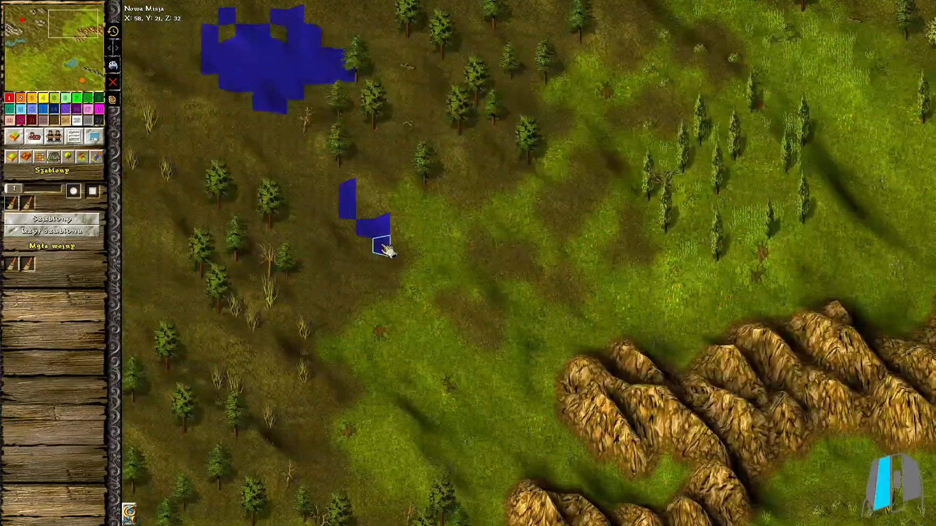
Mark two broad patches on the grassland just south of the brown mountains
left_click_drag(337, 304, 295, 312)
middle_click_drag(295, 312, 223, 389)
left_click_drag(523, 266, 451, 295)
mouse_move(451, 295)
middle_mouse_down()
mouse_move(433, 349)
mouse_move(748, 53)
mouse_move(632, 234)
mouse_move(619, 76)
middle_mouse_up()
left_click_drag(585, 244, 545, 269)
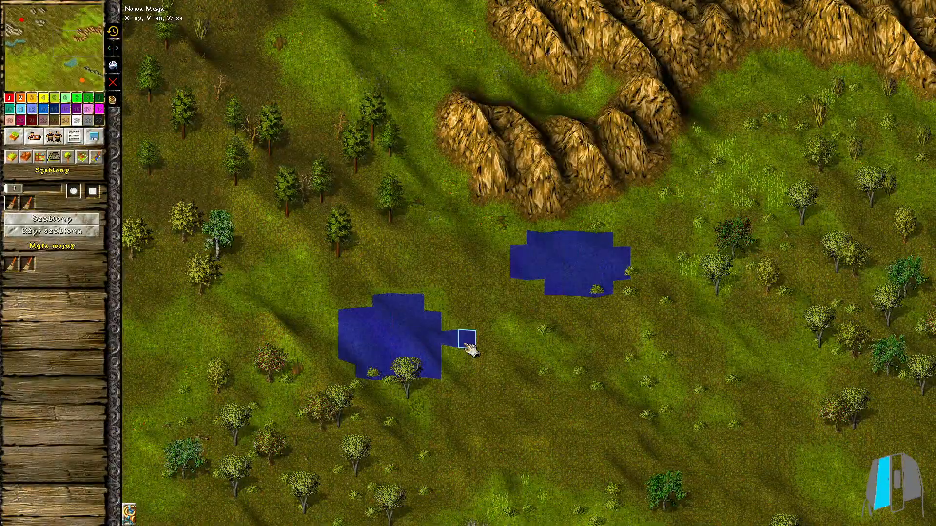
left_click_drag(421, 316, 466, 336)
middle_click_drag(465, 336, 733, 85)
Mark the north-western shore of the central lake and a broad patch on the grassland west of it
scroll(439, 298, "up", 1)
mouse_move(341, 256)
left_mouse_down()
mouse_move(391, 318)
mouse_move(387, 263)
left_mouse_up()
middle_click_drag(698, 307, 518, 248)
left_click_drag(448, 260, 544, 199)
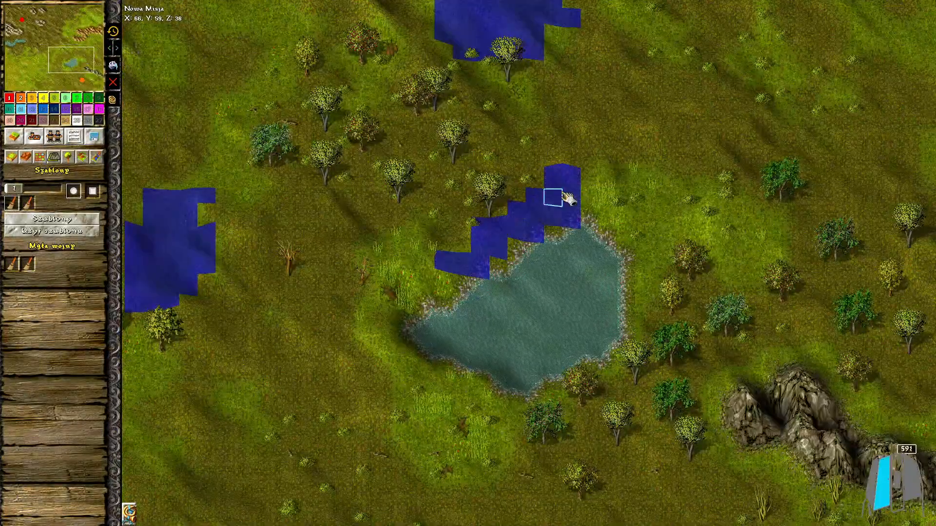
left_click_drag(372, 315, 386, 419)
middle_click_drag(387, 419, 472, 95)
middle_click_drag(437, 337, 557, 282)
middle_click_drag(388, 344, 675, 342)
scroll(585, 370, "up", 1)
Mark patches on the south-western grassland and fill all marked areas with the stones template
mouse_move(424, 480)
left_mouse_down()
mouse_move(536, 463)
mouse_move(423, 496)
left_mouse_up()
middle_click_drag(423, 496, 716, 496)
mouse_move(487, 461)
left_mouse_down()
mouse_move(413, 405)
mouse_move(446, 380)
left_mouse_up()
middle_click_drag(491, 385, 396, 488)
left_click_drag(497, 310, 508, 346)
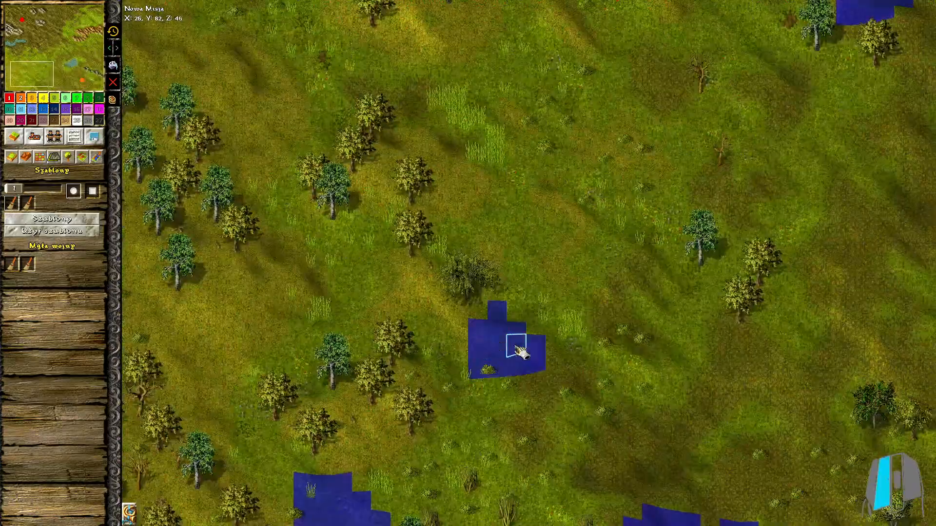
middle_click_drag(507, 312, 565, 488)
middle_click_drag(292, 126, 332, 292)
left_click(41, 234)
Mark a few more patches further north and fill them with the same stones template
scroll(634, 390, "down", 3)
middle_click_drag(682, 449, 518, 182)
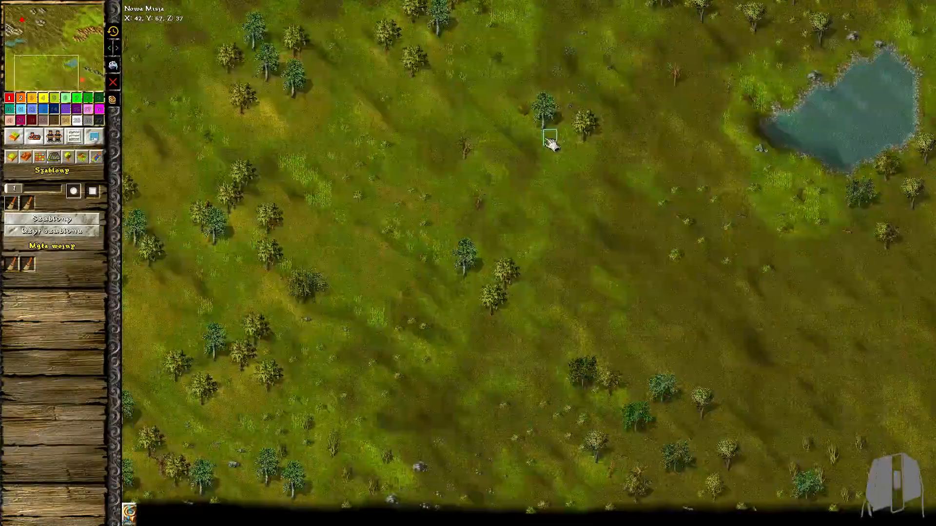
middle_click_drag(545, 137, 629, 439)
middle_click_drag(463, 147, 546, 429)
middle_click_drag(388, 171, 528, 405)
scroll(528, 406, "up", 2)
left_click_drag(458, 402, 480, 365)
middle_click_drag(629, 453, 353, 418)
mouse_move(371, 381)
left_mouse_down()
mouse_move(401, 359)
mouse_move(429, 368)
left_mouse_up()
left_click(43, 234)
Switch to the object brush, choose flowers, lower the density and paint them over the green meadow in the north
middle_click_drag(293, 287, 649, 356)
scroll(609, 316, "down", 3)
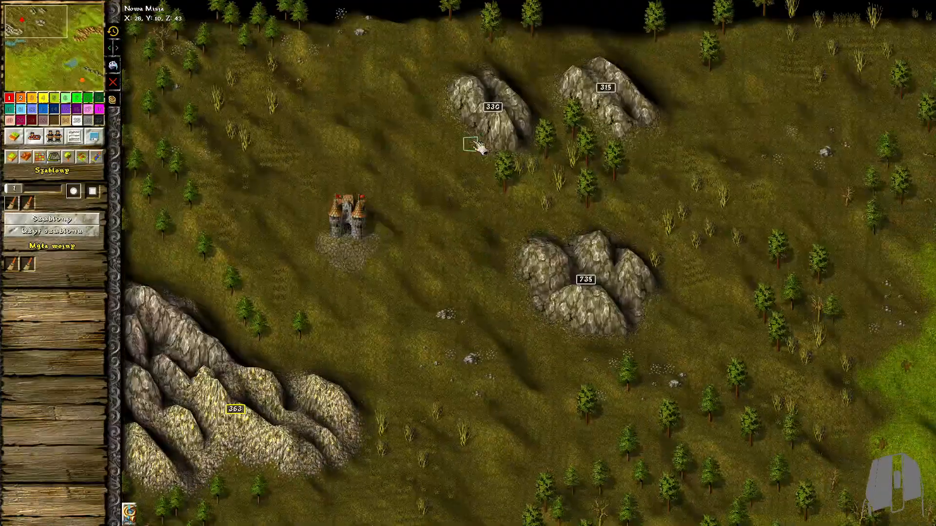
middle_click_drag(664, 202, 215, 163)
left_click(68, 157)
left_click(48, 440)
scroll(419, 290, "up", 3)
middle_click_drag(419, 290, 156, 397)
left_click_drag(34, 485, 22, 486)
middle_click_drag(446, 502, 522, 312)
Try a flower density of 18 on the meadow west of the brown mountains
left_click_drag(22, 485, 52, 485)
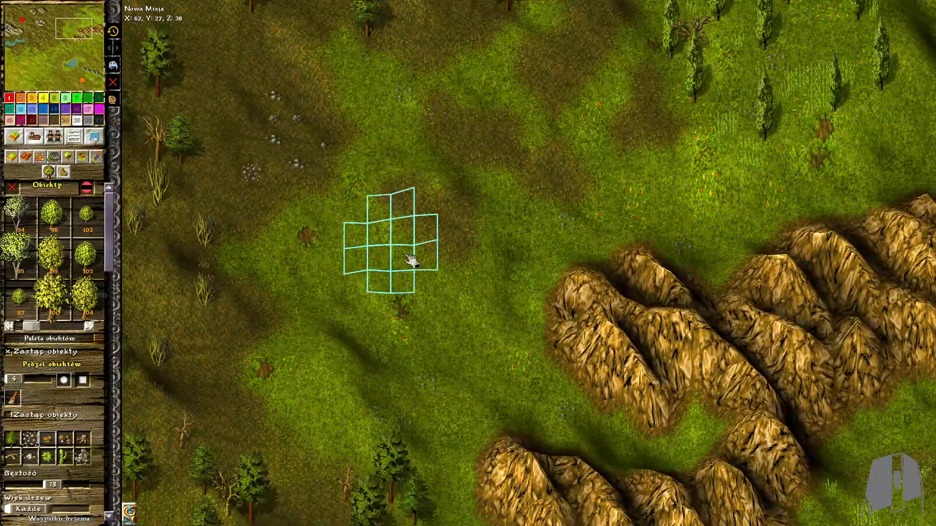
mouse_move(455, 301)
left_mouse_down()
mouse_move(455, 329)
mouse_move(443, 229)
left_mouse_up()
scroll(524, 249, "up", 3)
scroll(580, 258, "down", 2)
left_click_drag(438, 287, 364, 281)
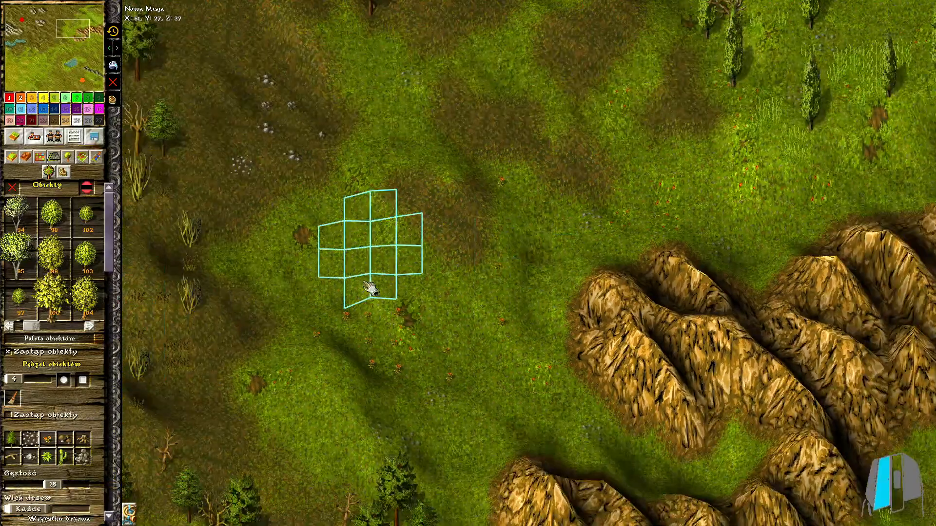
Set the flower density to 6 and paint flowers around the cypresses on the north-eastern meadow
left_click_drag(52, 485, 25, 485)
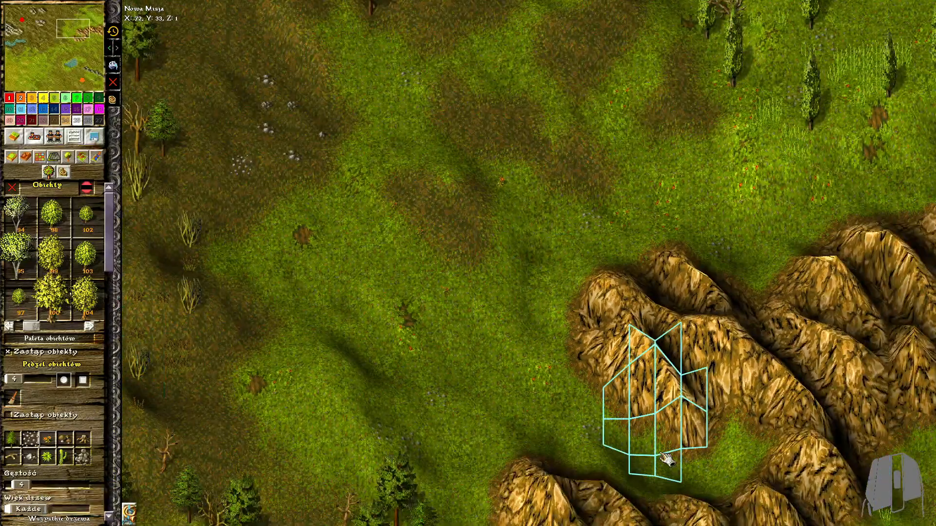
middle_click_drag(799, 87, 512, 256)
left_click(570, 144)
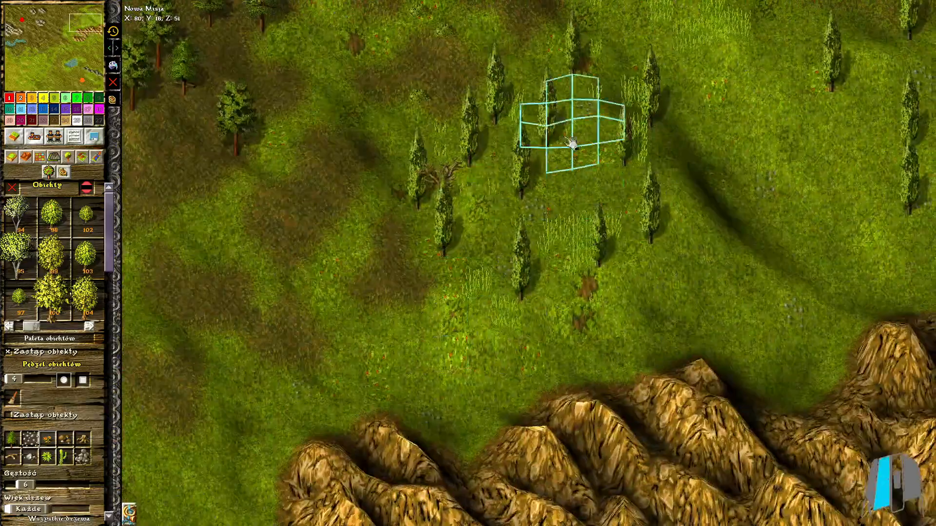
middle_click_drag(694, 80, 649, 199)
left_click(822, 292)
Paint flowers over the grassland along the southern edge of the map
scroll(731, 292, "down", 3)
mouse_move(424, 438)
middle_mouse_down()
mouse_move(626, 189)
mouse_move(629, 29)
middle_mouse_up()
middle_click_drag(673, 488, 601, 215)
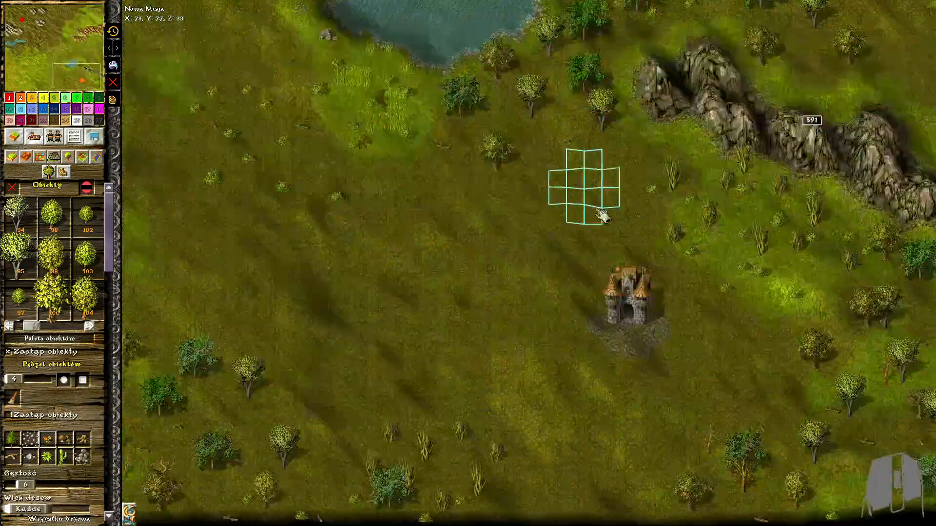
scroll(601, 215, "up", 3)
middle_click_drag(692, 439, 497, 316)
left_click(490, 503)
middle_click_drag(292, 446, 639, 453)
left_click(466, 464)
middle_click_drag(327, 434, 633, 431)
middle_click_drag(208, 182, 725, 255)
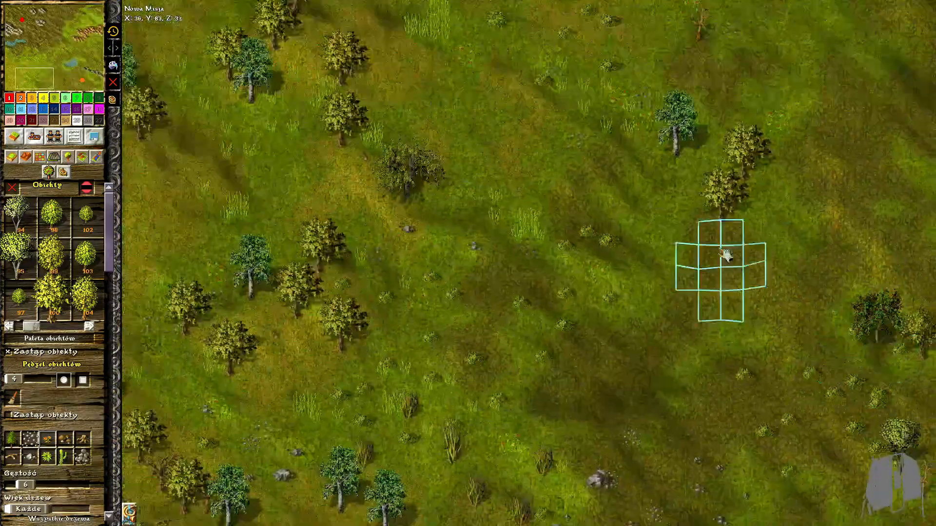
Paint flowers over the western grassland and between its broadleaf tree groups
middle_click_drag(351, 73, 393, 324)
middle_click_drag(402, 113, 403, 274)
left_click(402, 274)
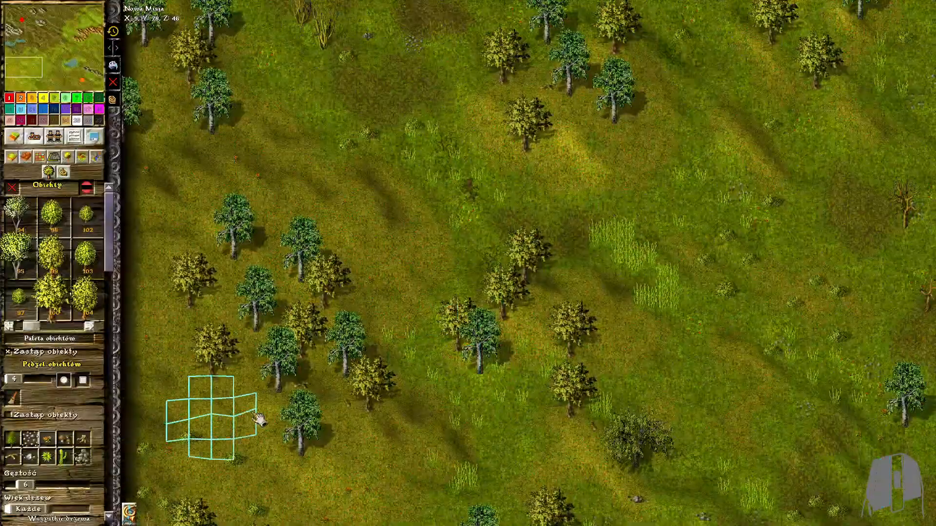
middle_click_drag(415, 142, 422, 297)
middle_click_drag(575, 438, 526, 202)
middle_click_drag(463, 439, 439, 203)
left_click(388, 444)
middle_click_drag(312, 122, 293, 409)
middle_click_drag(219, 29, 219, 292)
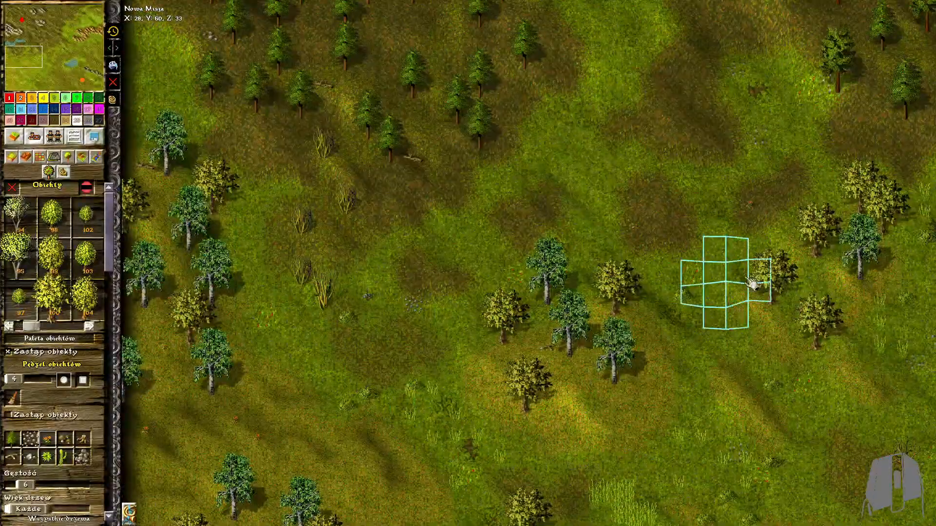
Change the brush object to mushrooms and paint them through the western woods and along the southern edge
left_click(65, 440)
middle_click_drag(602, 142, 616, 352)
scroll(617, 352, "down", 1)
key("Down")
key("Down")
key("Down")
key("Down")
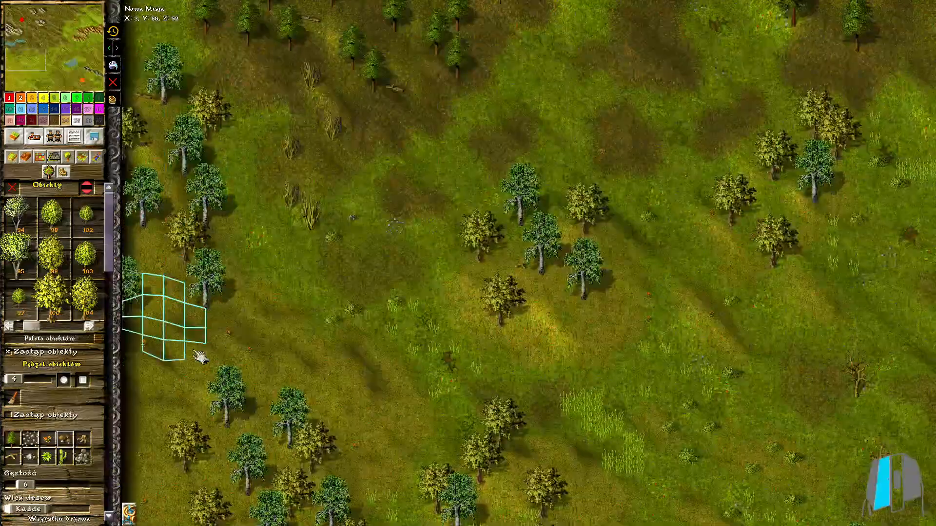
key("Right")
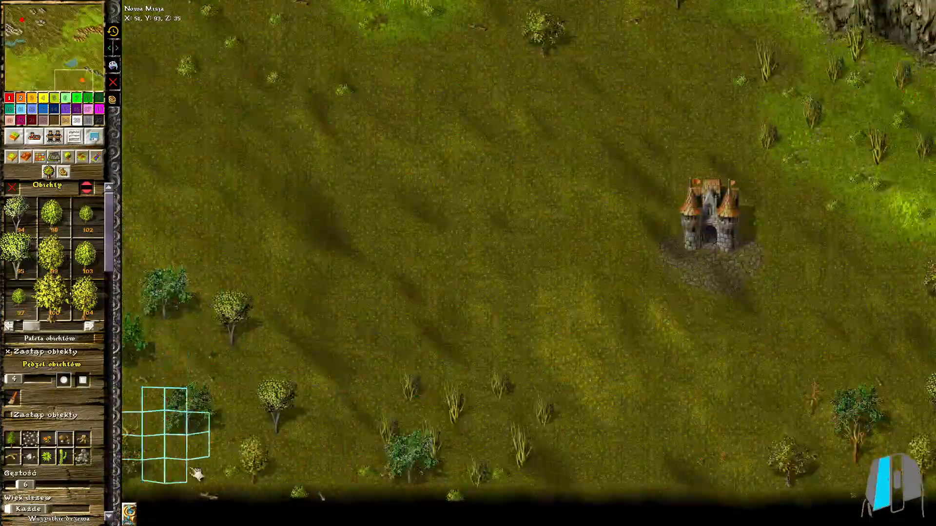
key("Left")
Paint mushrooms among the trees east of the central lake and through the central and northern conifer forests
key("Right")
key("Up")
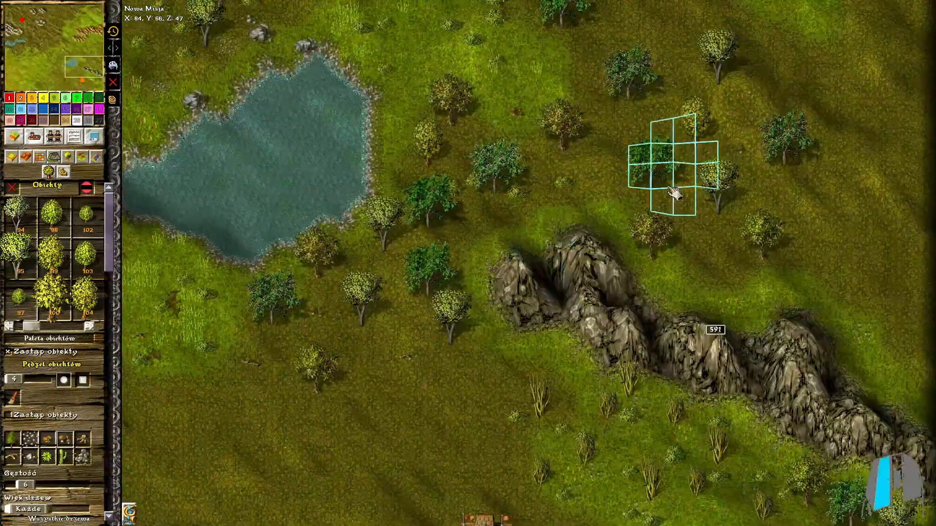
key("Up")
key("Left")
scroll(840, 286, "up", 1)
key("Up")
key("Left")
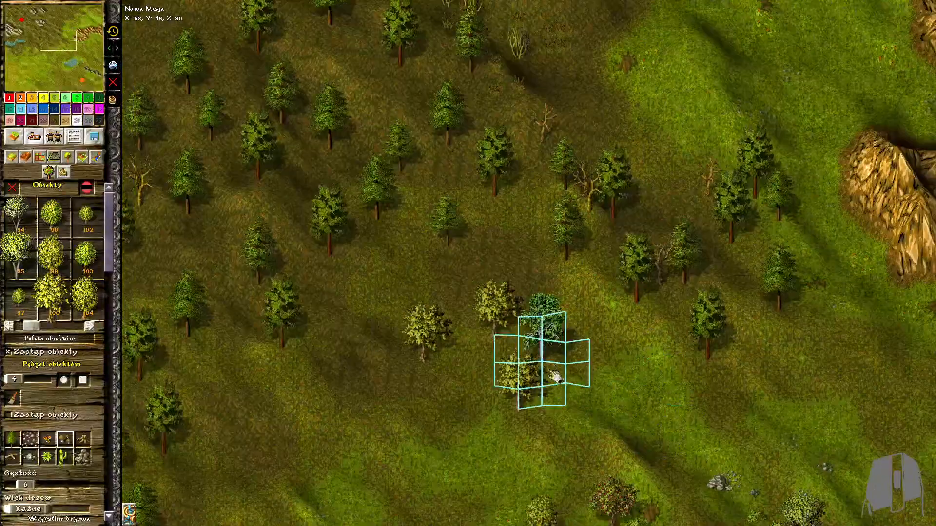
key("Up")
key("Right")
scroll(609, 370, "down", 1)
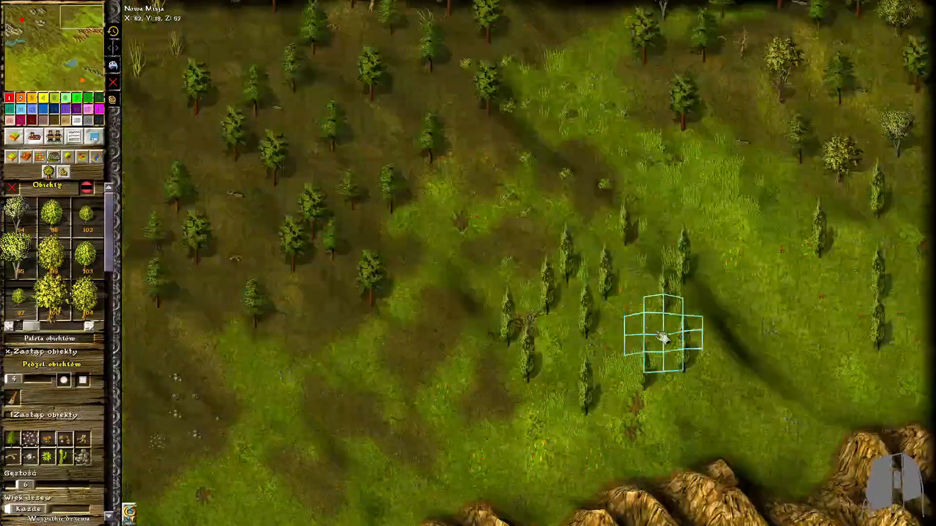
Change the brush object to tree trunks and set the brush density to 3
left_click(84, 442)
key("Down")
key("Left")
left_click(8, 486)
scroll(760, 361, "up", 1)
left_click(873, 396)
left_click(19, 485)
Paint tree trunks among the trees and on the open ground around the south-eastern storehouse
left_click(430, 202)
left_click(522, 336)
mouse_move(526, 340)
left_mouse_down()
mouse_move(748, 359)
mouse_move(744, 377)
left_mouse_up()
key("Down")
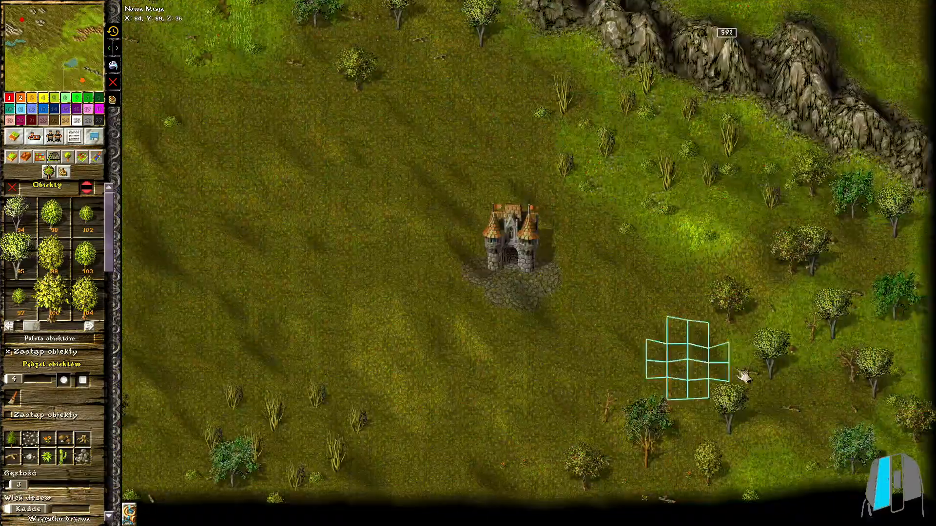
key("Left")
key("Right")
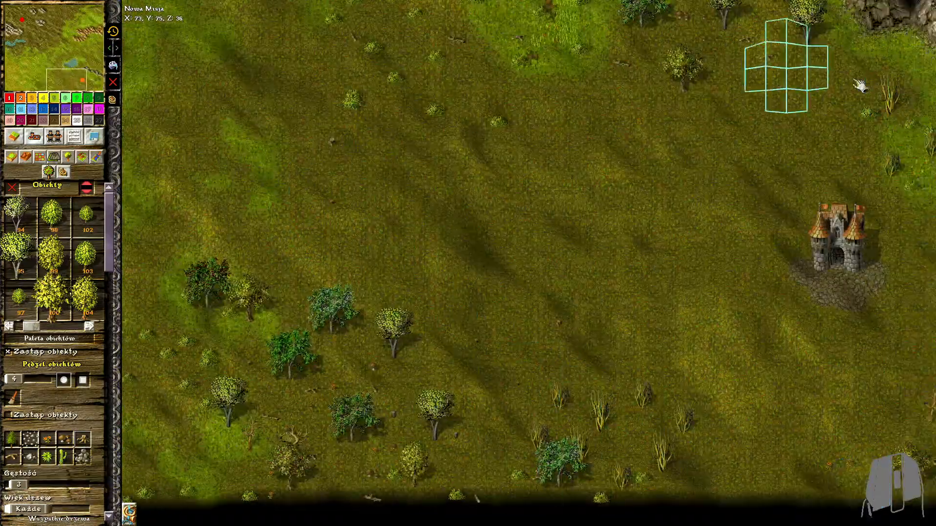
Paint tree trunks across the south-western meadow and on the open ground between it and the central lake
key("Left")
left_click(380, 338)
key("Left")
scroll(227, 271, "up", 1)
key("Up")
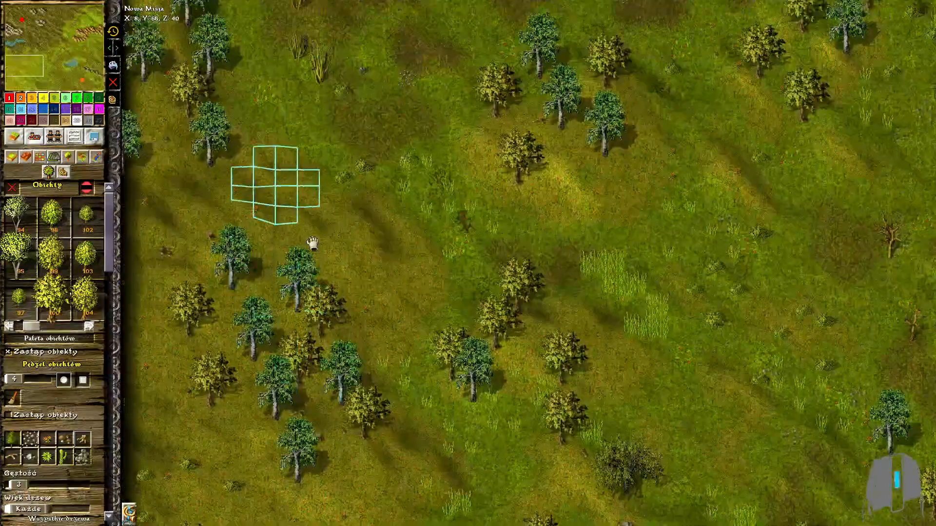
key("Up")
key("Down")
key("Right")
left_click(636, 240)
key("Up")
key("Right")
left_click(698, 332)
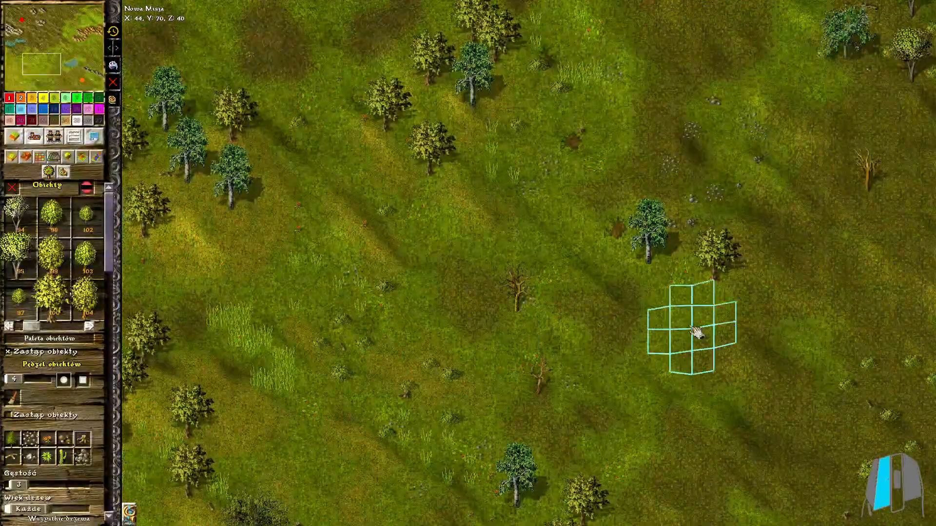
Paint tree trunks in the conifer woods near the western lake and leave the object brush
scroll(554, 267, "down", 1)
key("Up")
key("Left")
left_click(844, 83)
left_click(13, 189)
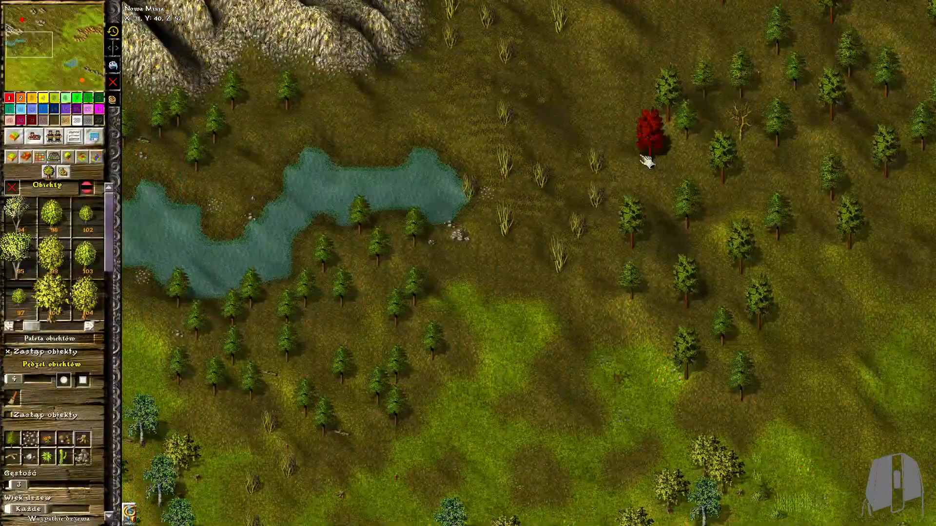
Look over the decorated terrain across the northern half of the map, around the storehouse, mountains and forests
key("Up")
scroll(426, 181, "down", 3)
scroll(425, 180, "up", 4)
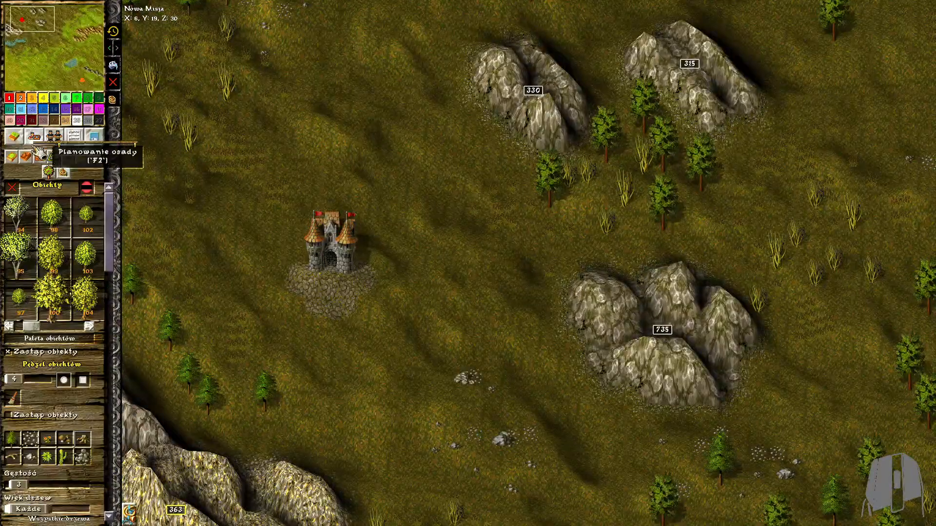
left_click(67, 157)
key("Left")
left_click_drag(24, 186, 10, 184)
key("Down")
key("Right")
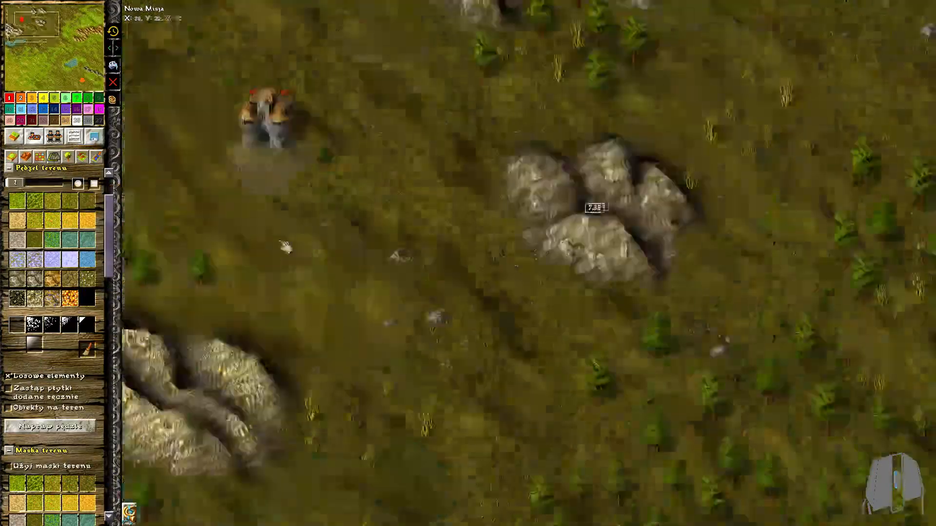
scroll(560, 338, "down", 4)
key("Down")
key("Right")
key("F2")
scroll(502, 344, "down", 10)
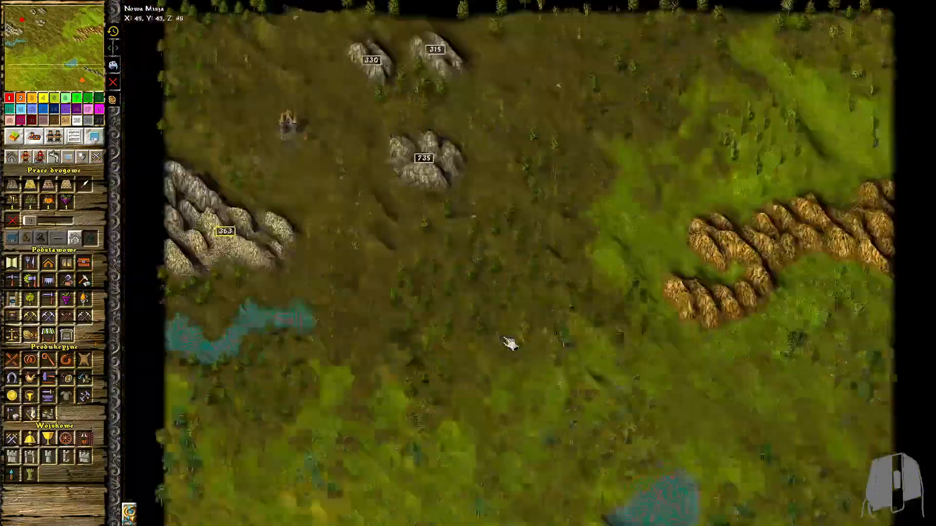
scroll(497, 398, "up", 10)
middle_click_drag(542, 234, 320, 290)
Set the terrain height brush to size 2, slope 15 and speed 4, and lower the central lake's bed
left_click(14, 137)
left_click(26, 157)
left_click_drag(29, 207, 18, 207)
scroll(606, 365, "up", 10)
middle_click_drag(613, 364, 530, 331)
left_click_drag(44, 263, 30, 263)
left_click_drag(65, 234, 110, 241)
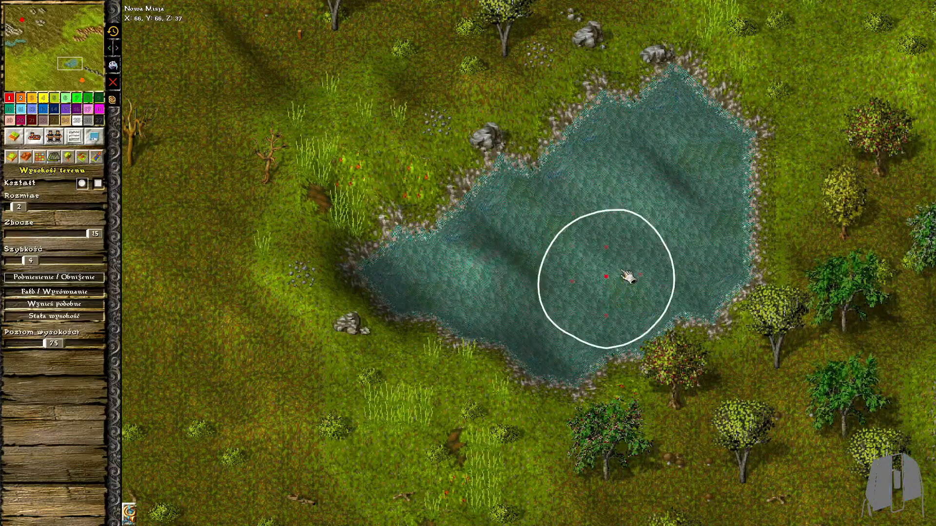
scroll(343, 310, "down", 5)
middle_click_drag(359, 311, 412, 315)
Lower the terrain under the western lake with the height brush
scroll(224, 316, "down", 4)
middle_click_drag(222, 316, 590, 315)
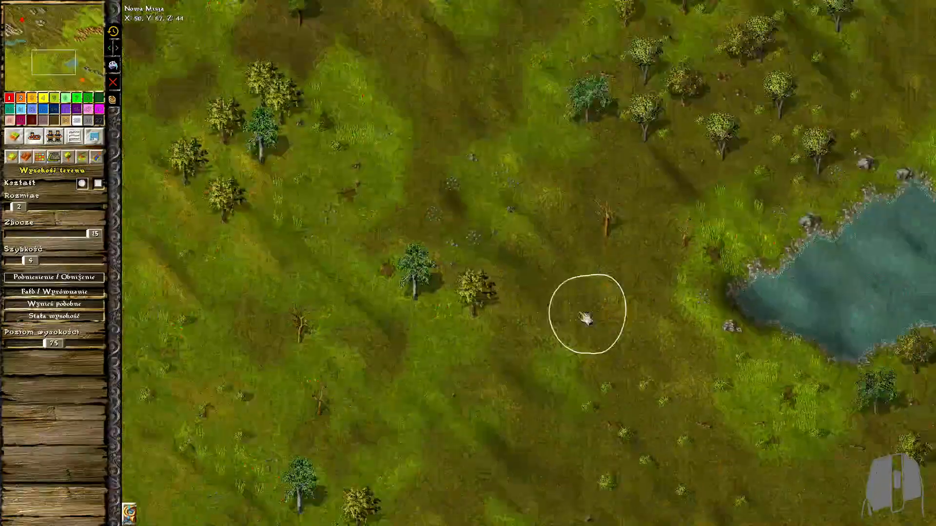
middle_click_drag(403, 213, 896, 338)
middle_click_drag(358, 118, 375, 420)
scroll(177, 238, "up", 3)
scroll(170, 273, "up", 3)
middle_click_drag(164, 297, 205, 314)
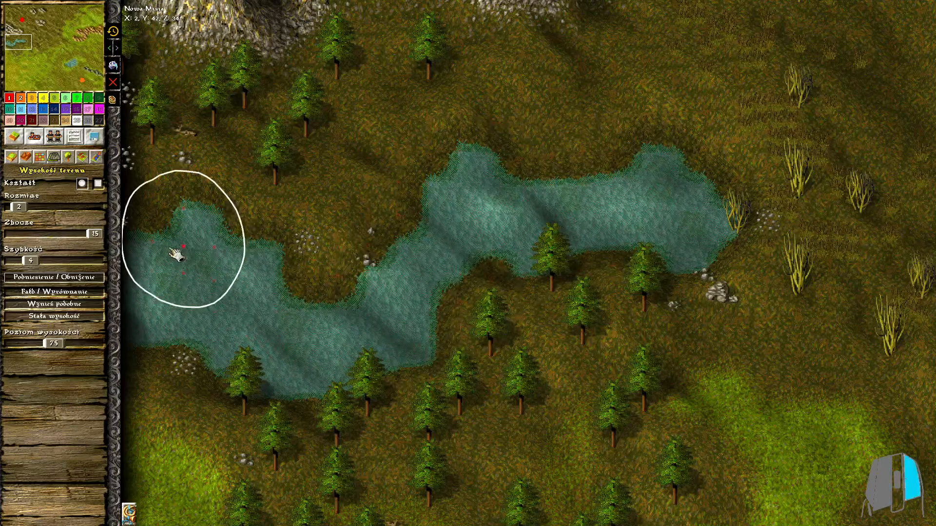
Survey the finished map from the northern mountains and storehouse down to the south-western meadows and both lakes
scroll(629, 336, "down", 5)
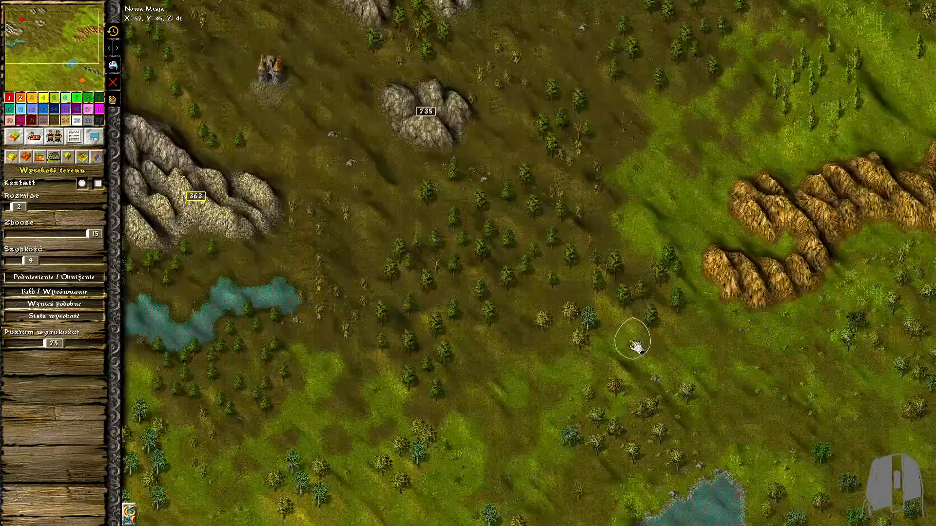
middle_click_drag(597, 323, 423, 467)
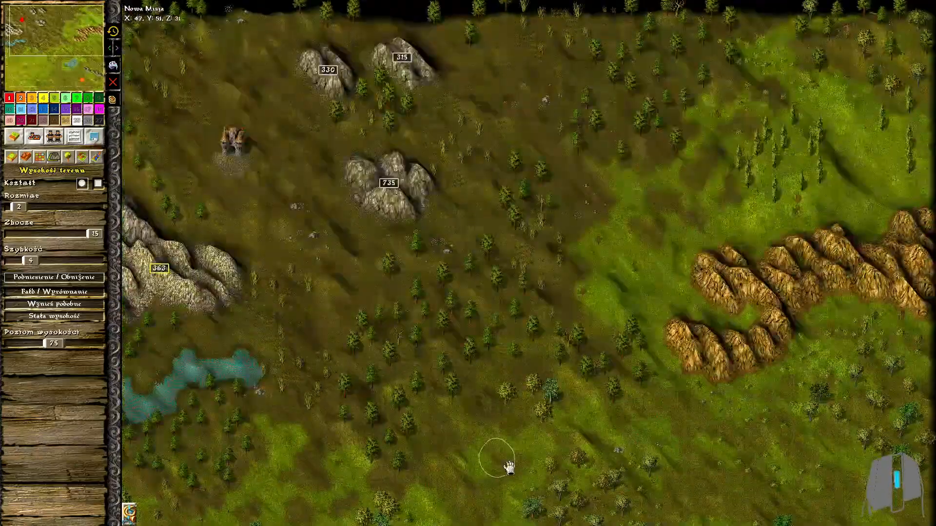
scroll(551, 314, "up", 1)
scroll(543, 327, "up", 1)
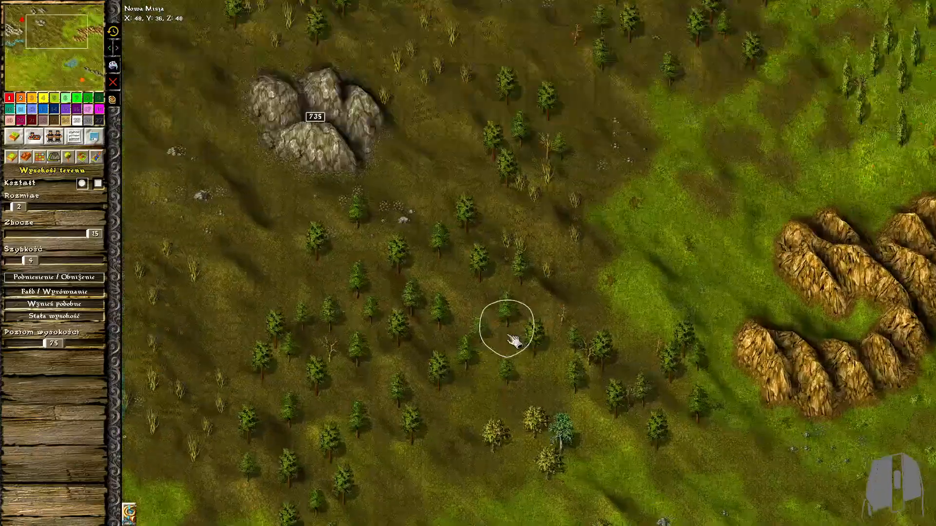
middle_click_drag(317, 197, 602, 362)
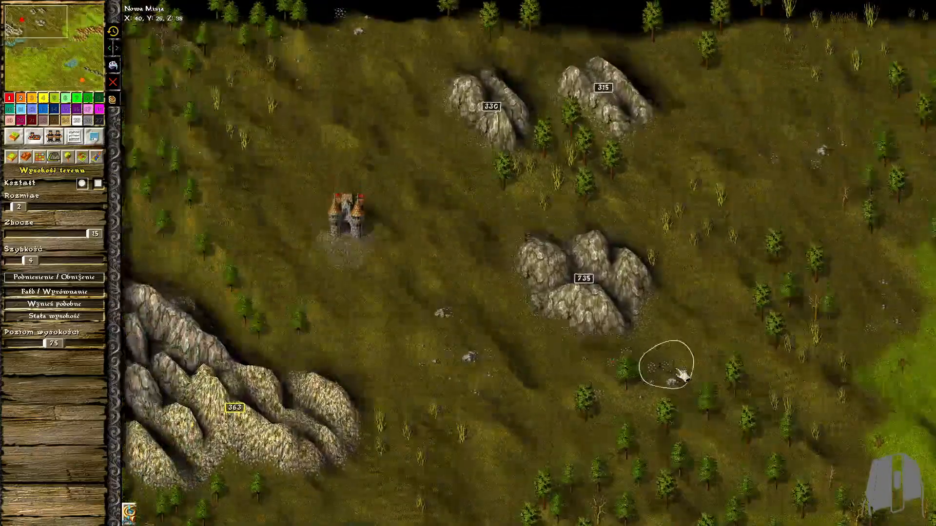
left_click(34, 137)
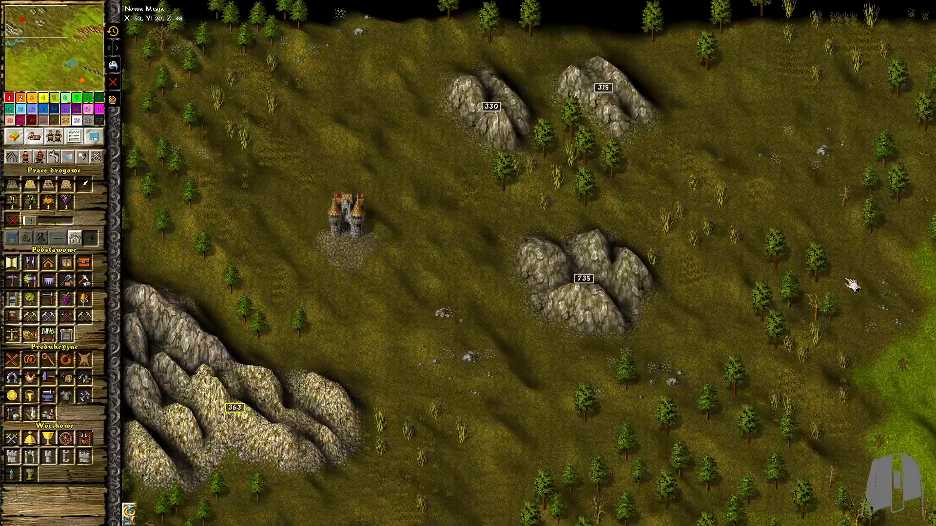
mouse_move(931, 282)
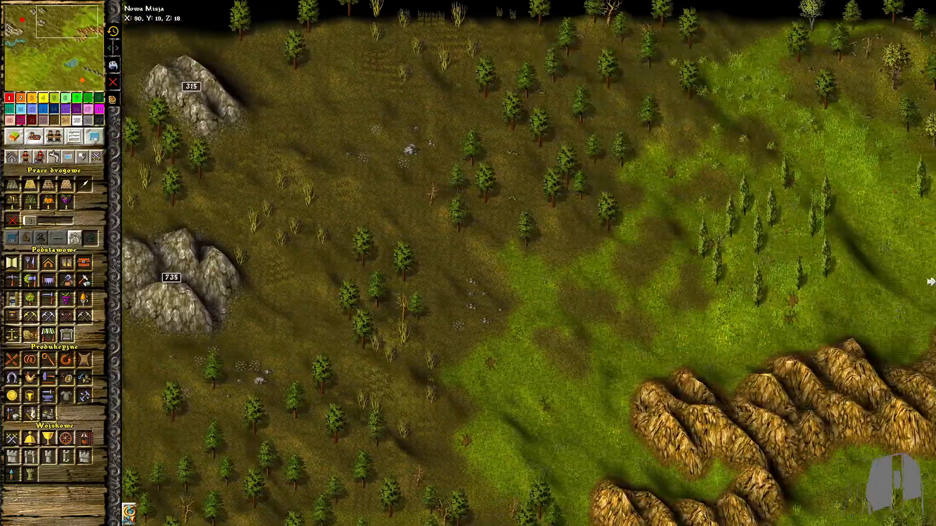
middle_click_drag(877, 284, 774, 287)
mouse_move(790, 493)
middle_mouse_down()
mouse_move(755, 289)
mouse_move(737, 83)
middle_mouse_up()
middle_click_drag(710, 403, 702, 135)
middle_click_drag(366, 338, 622, 303)
middle_click_drag(378, 406, 738, 513)
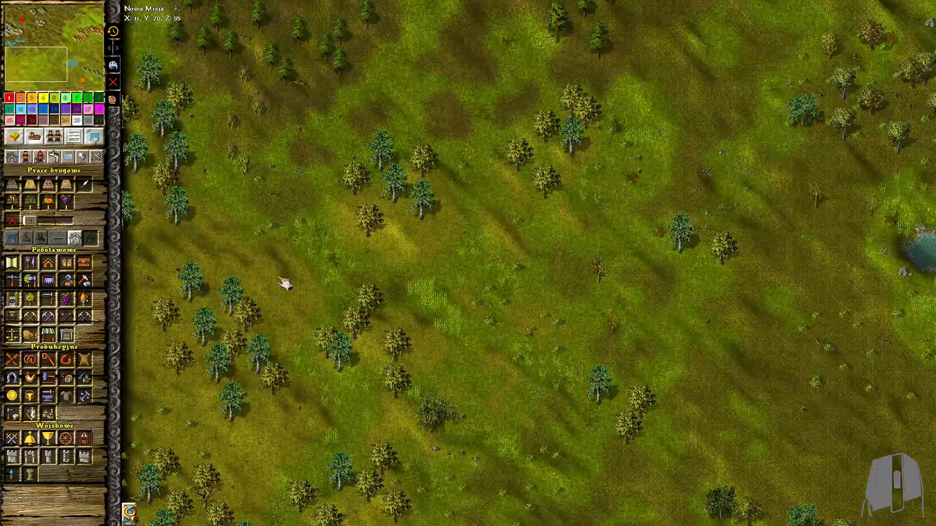
middle_click_drag(475, 241, 478, 409)
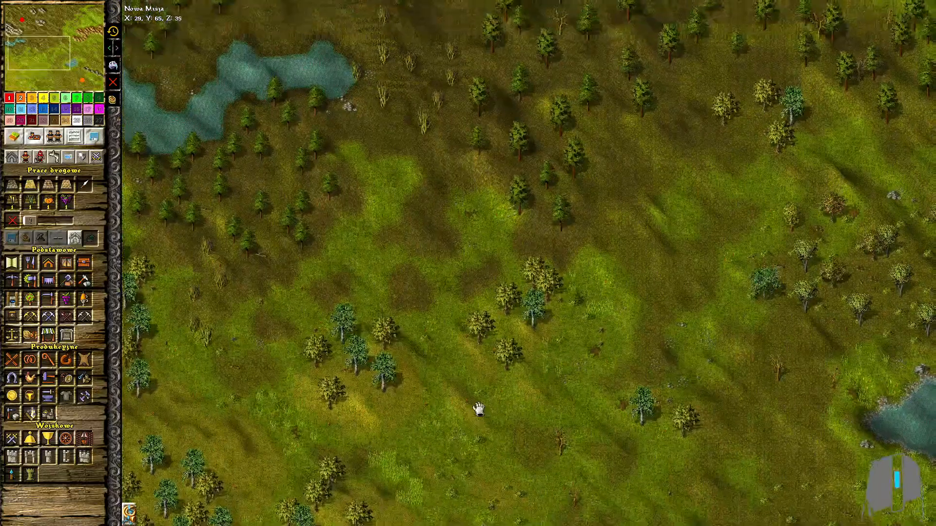
Save the map as a single-player map named "Poradnik #1"
left_click(94, 137)
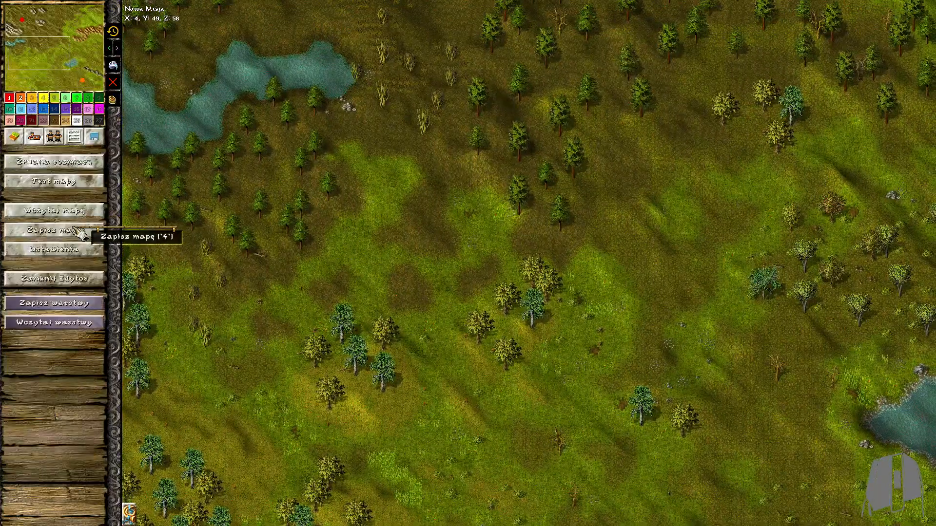
left_click(79, 233)
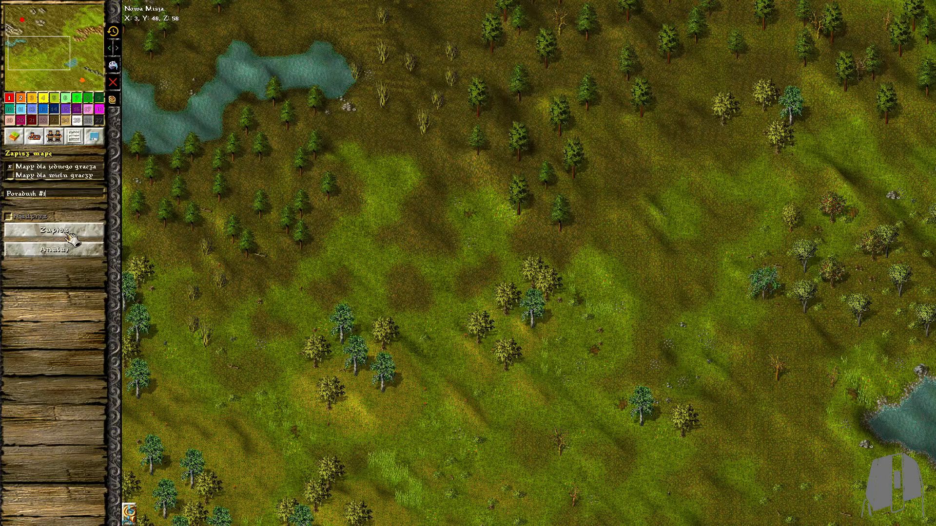
middle_click_drag(683, 331, 315, 276)
Close the map editor and return to the game's main menu
left_click(95, 289)
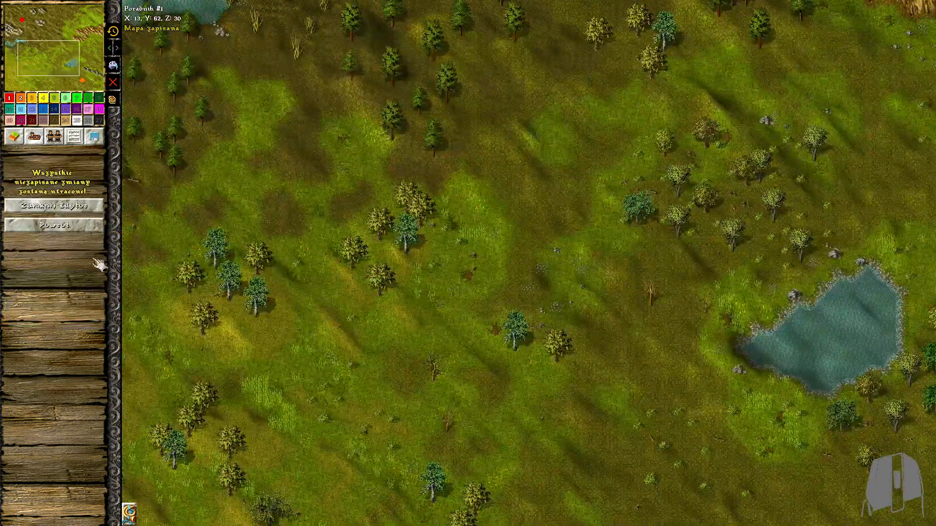
left_click(98, 218)
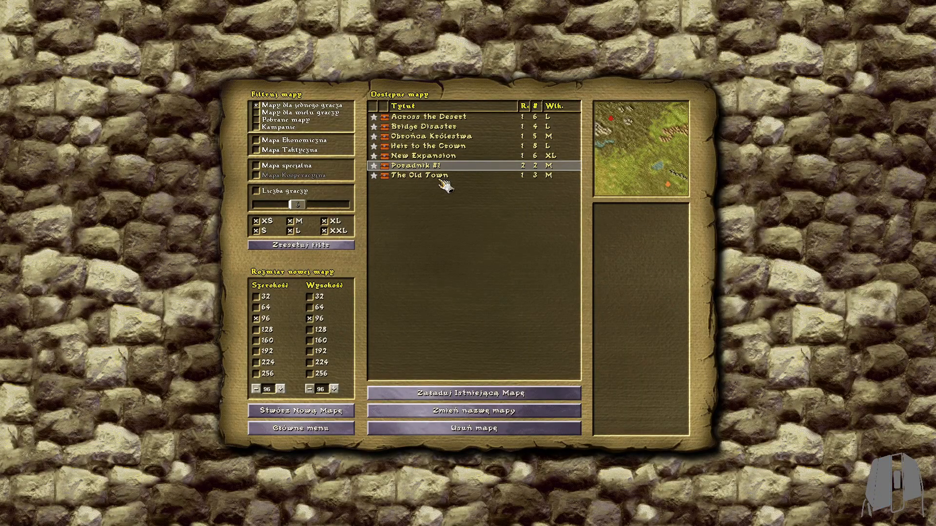
left_click(350, 428)
left_click(471, 305)
left_click(350, 429)
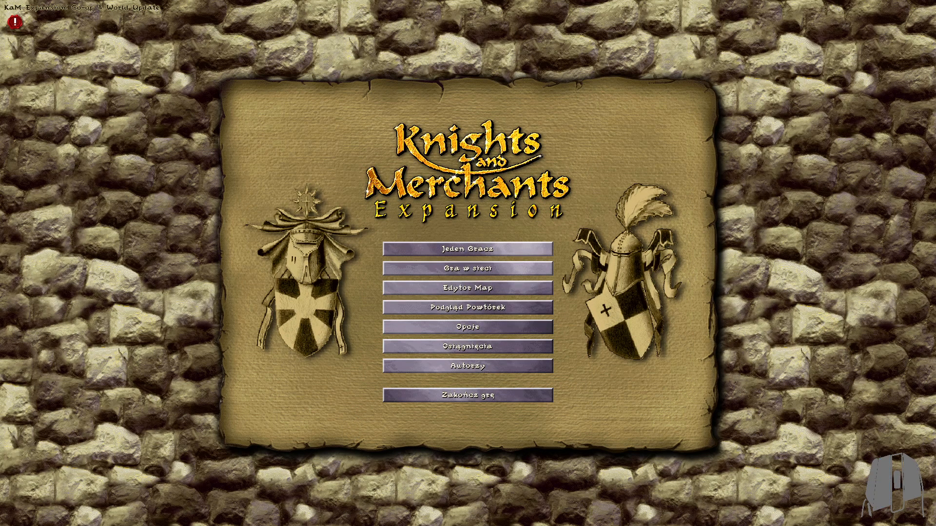